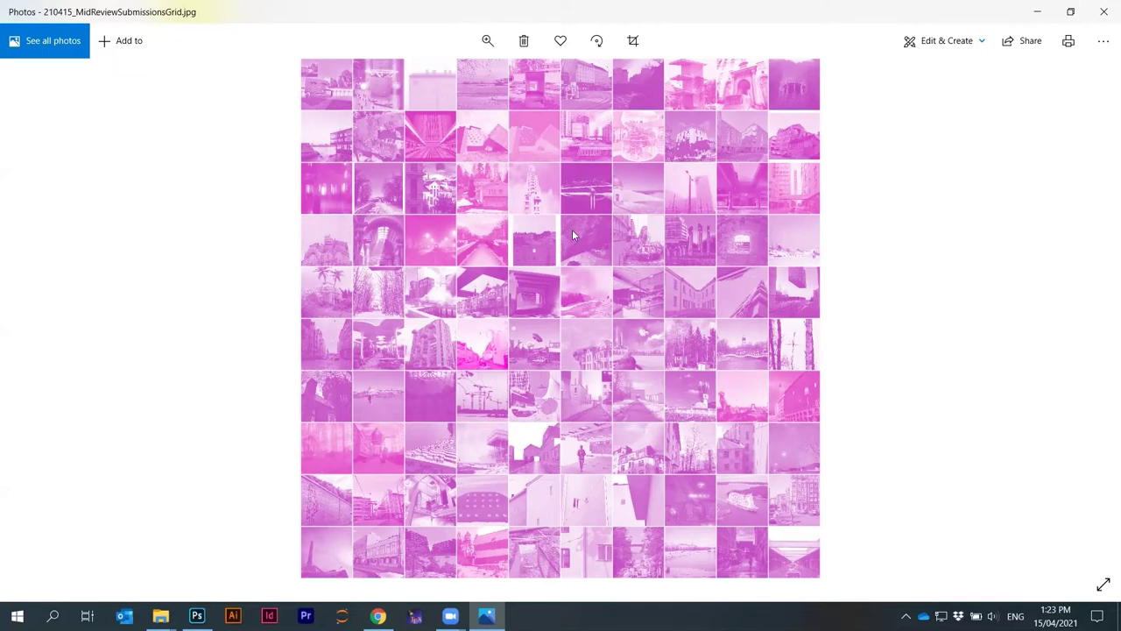
# Bring Photoshop's Home screen to the front
pyautogui.scroll(5, 478, 253)
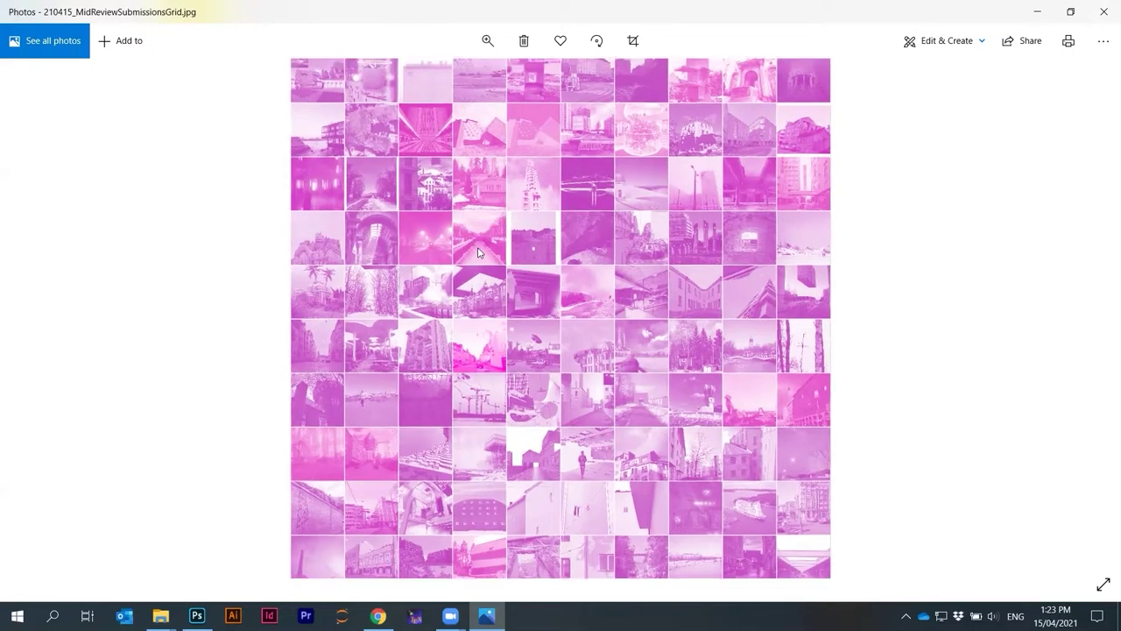
pyautogui.scroll(4, 419, 236)
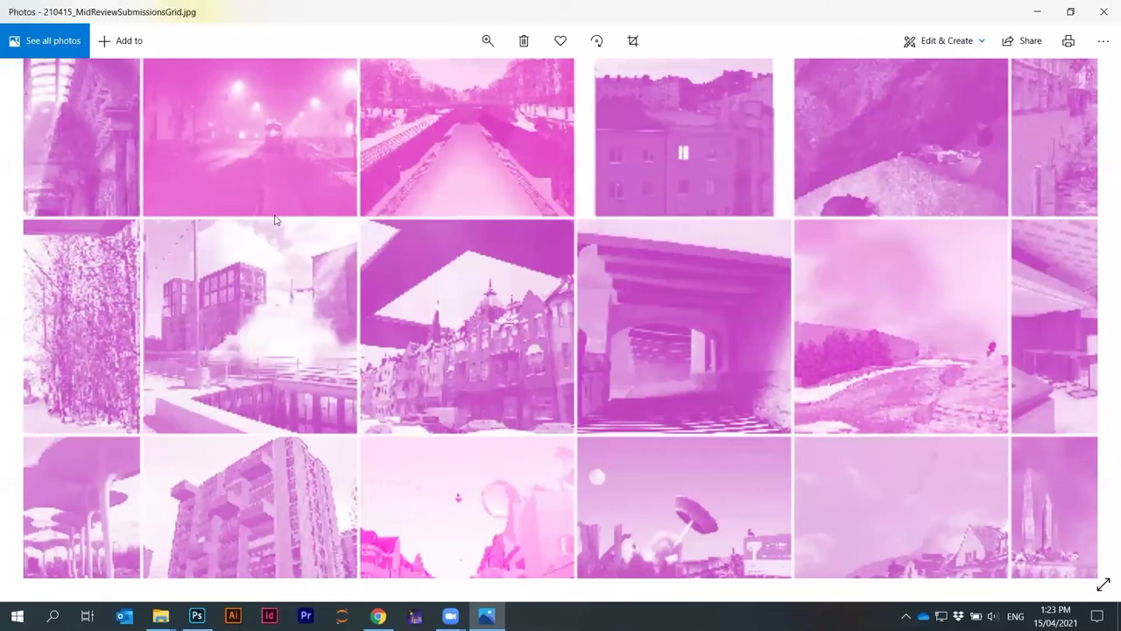
pyautogui.scroll(-2, 611, 334)
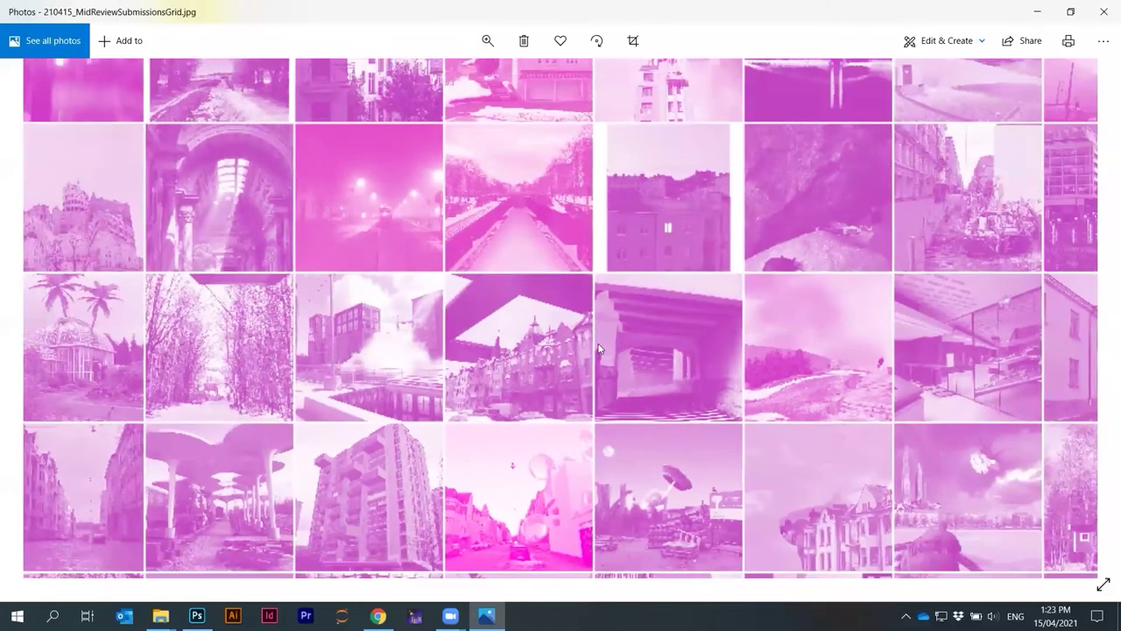
pyautogui.scroll(-2, 599, 349)
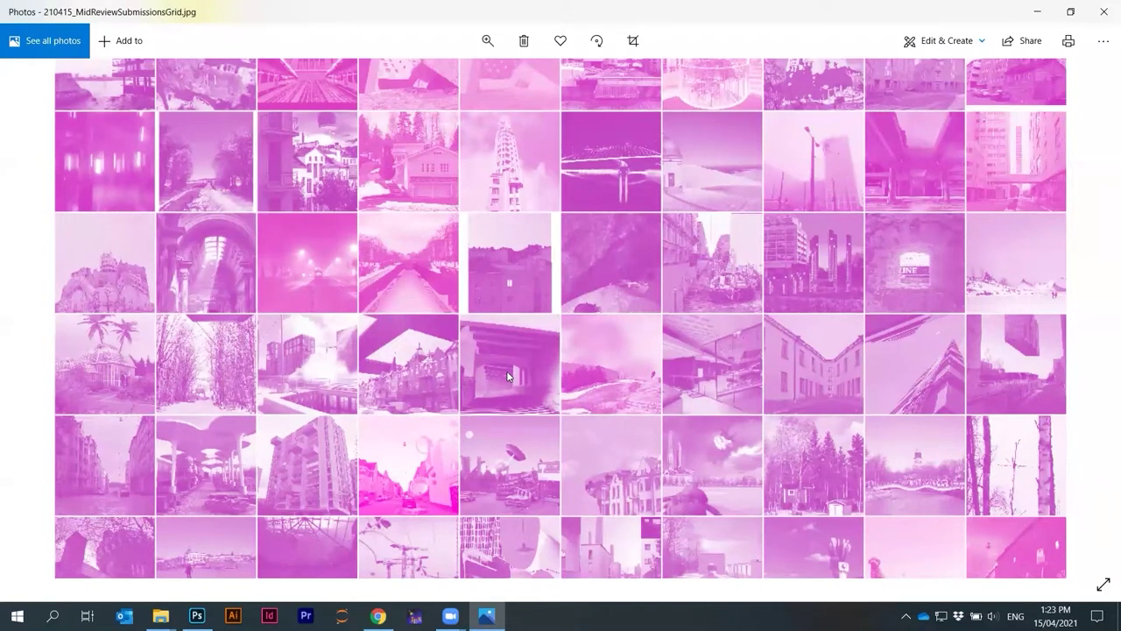
pyautogui.scroll(-3, 507, 370)
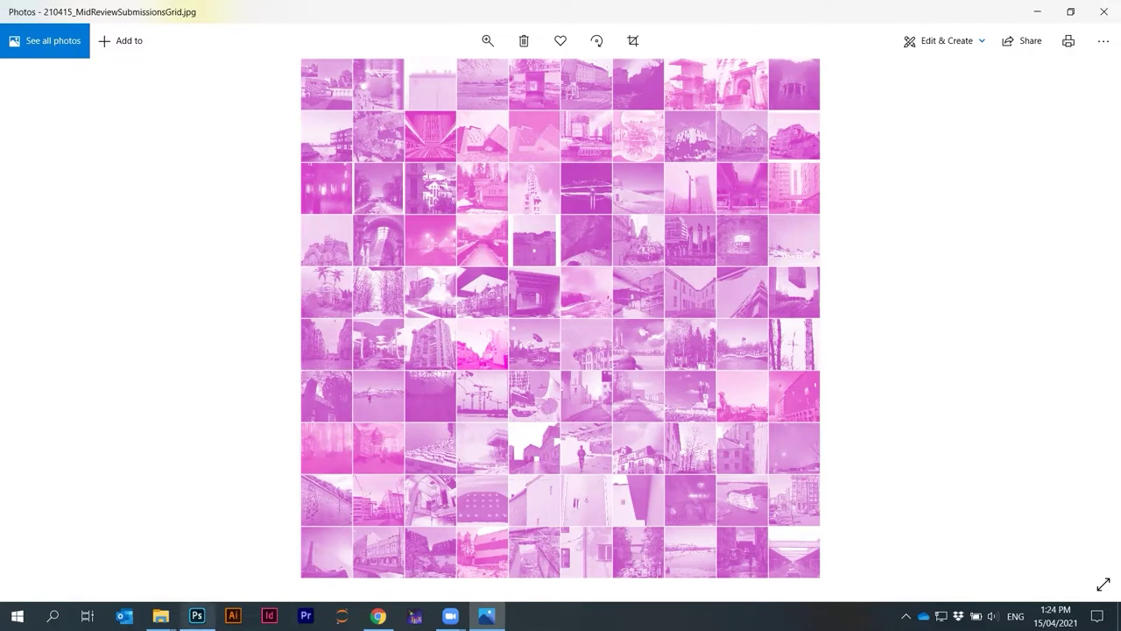
pyautogui.click(197, 615)
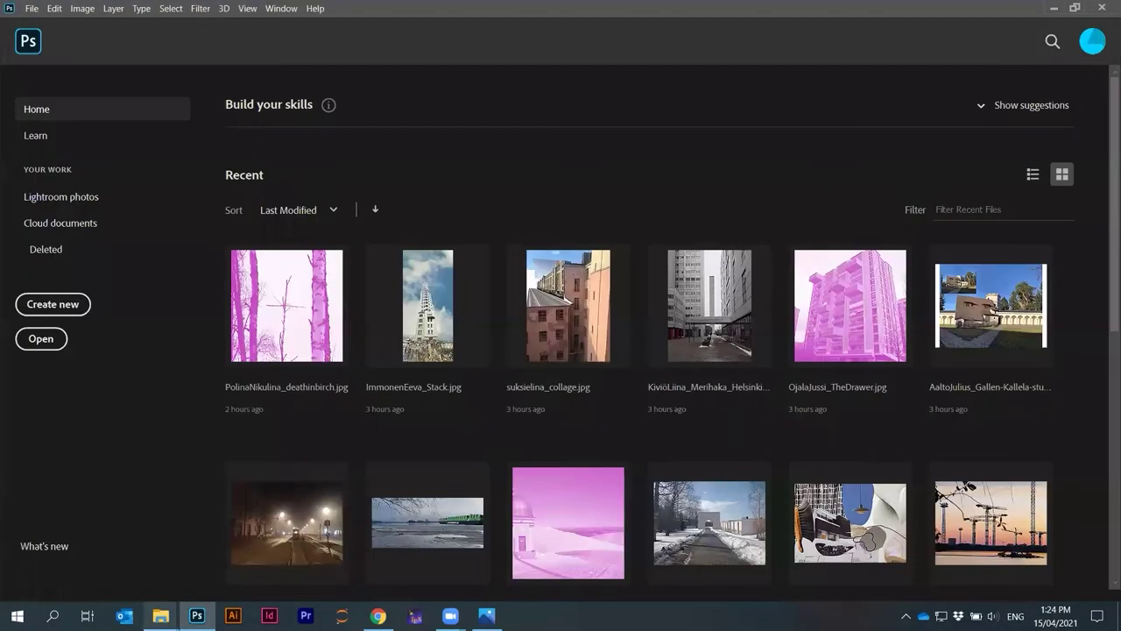
# Open the 01_MidReview_original_portrait folder and drag the apartment-block photo into Photoshop
pyautogui.moveTo(161, 616)
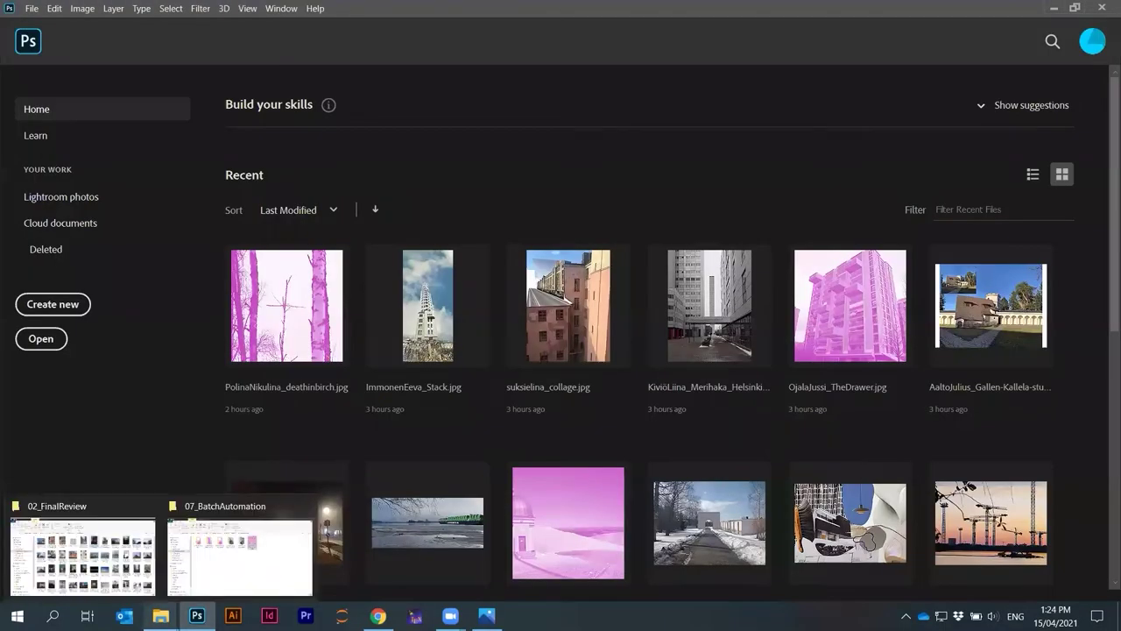
pyautogui.click(212, 557)
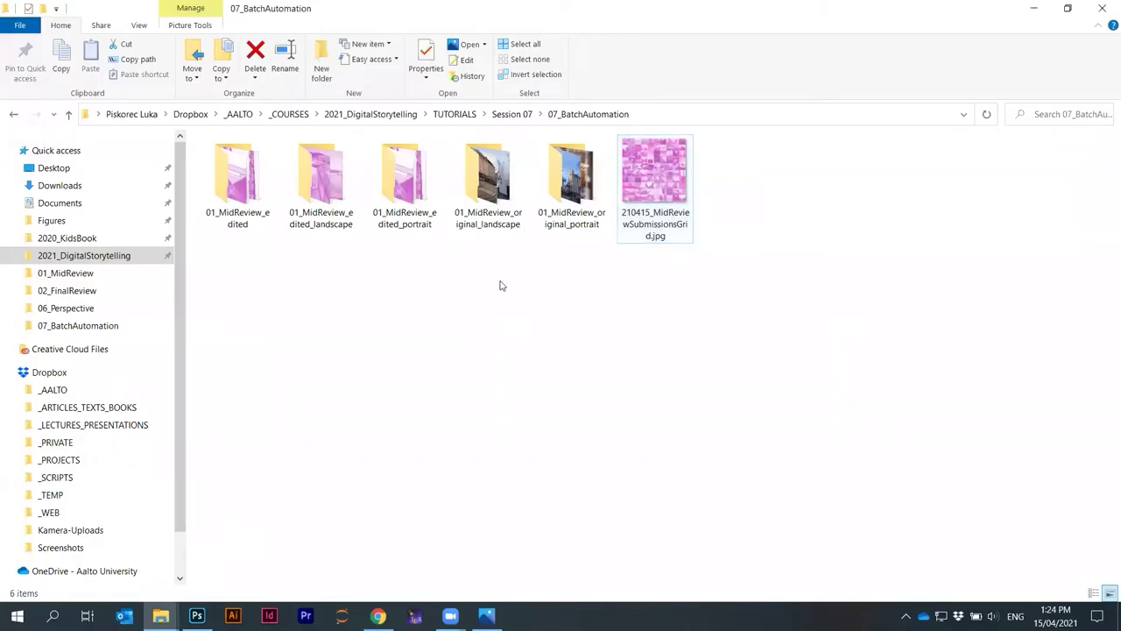
pyautogui.click(503, 189)
pyautogui.click(582, 214)
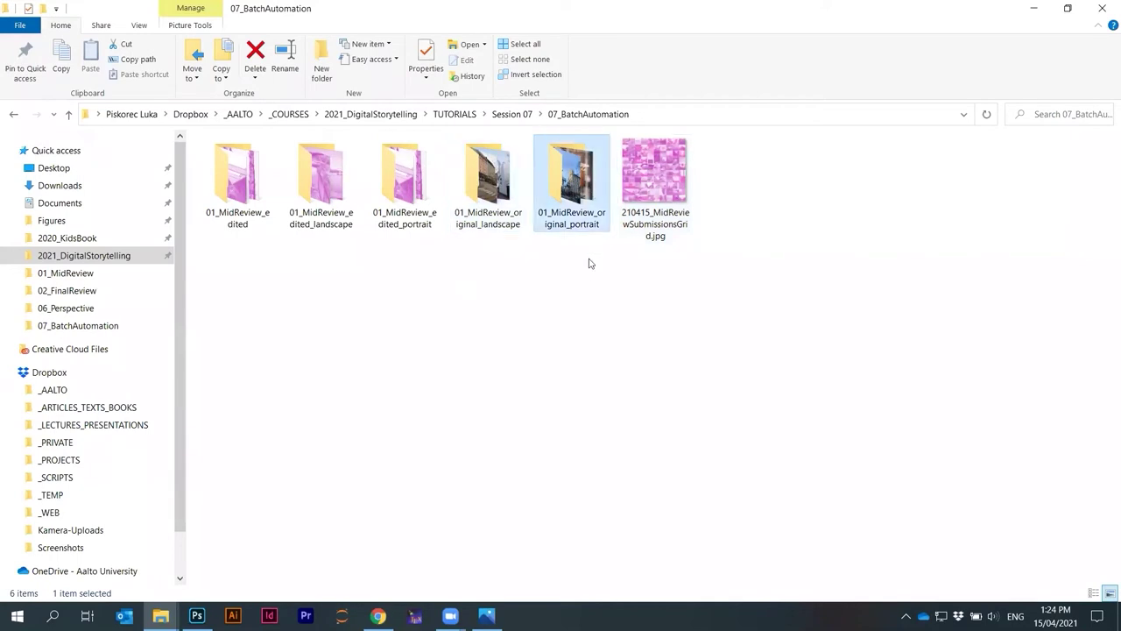
pyautogui.doubleClick(567, 187)
pyautogui.scroll(-3, 672, 427)
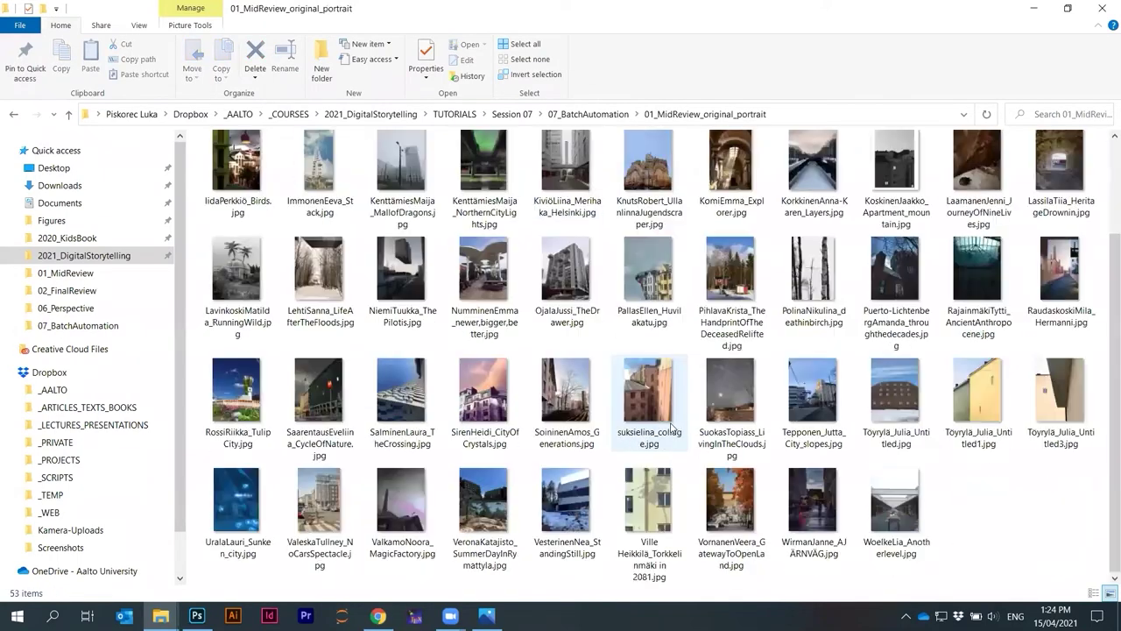
pyautogui.click(566, 278)
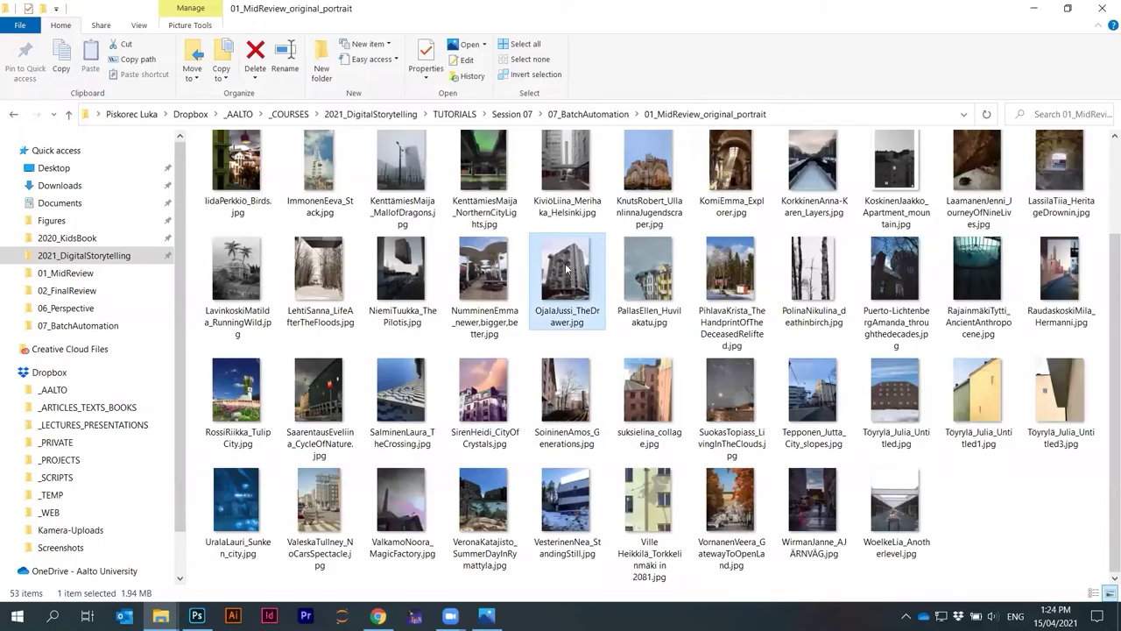
pyautogui.moveTo(565, 272); pyautogui.dragTo(374, 314)
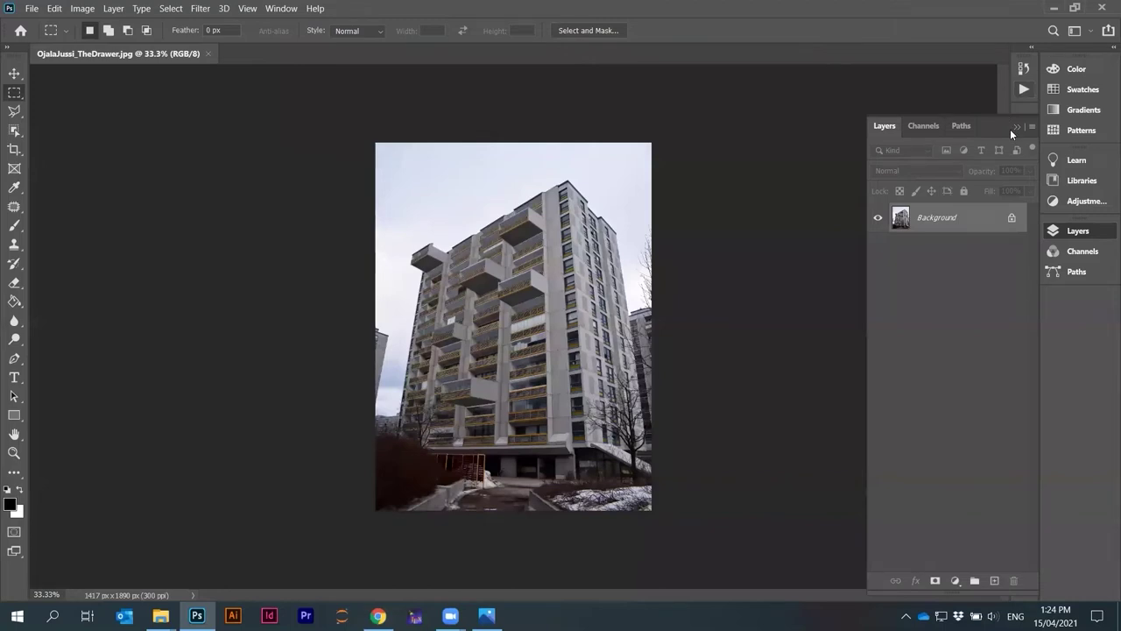
# Hide the floating Layers panel with F7
pyautogui.press('F7')
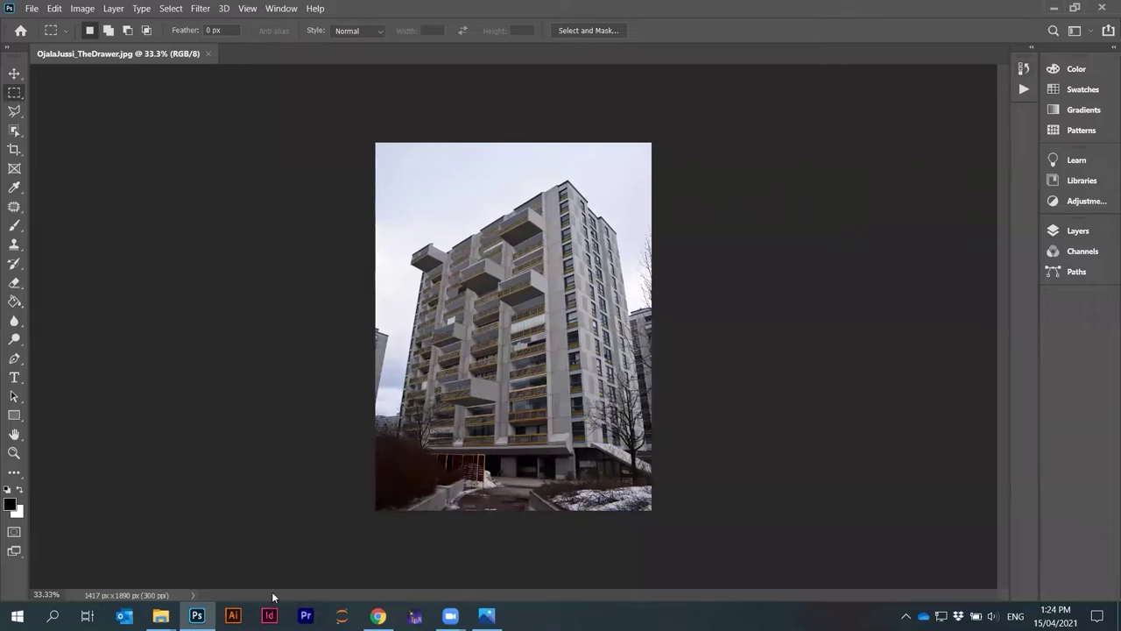
# Close the apartment-block document and select the tunnel, red-brick and blue-sky photos with it
pyautogui.click(208, 53)
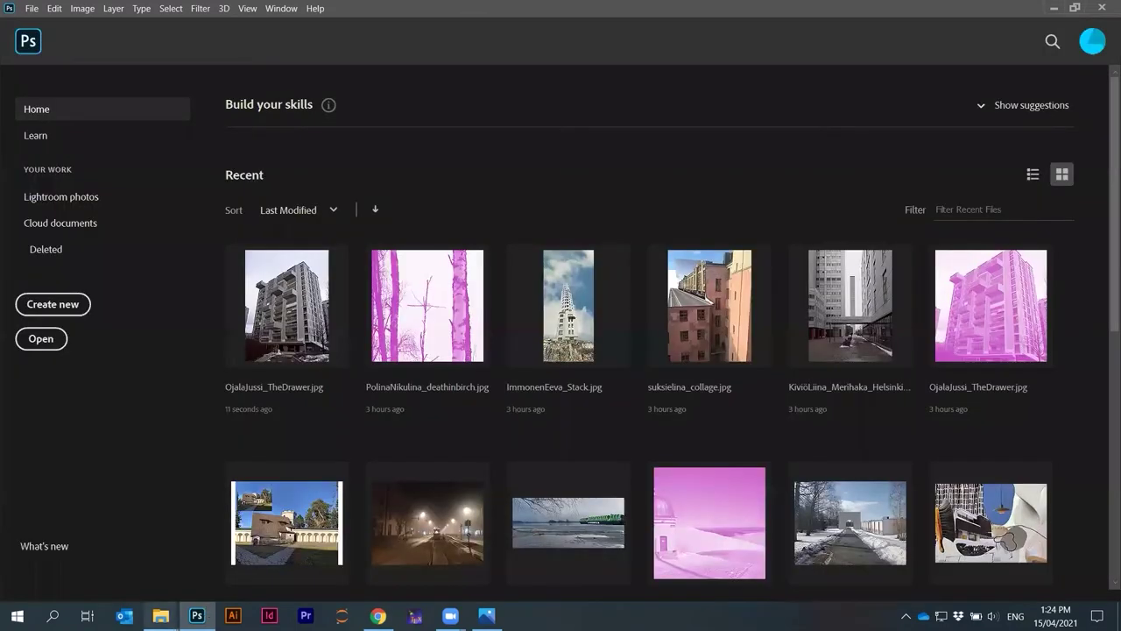
pyautogui.moveTo(160, 613)
pyautogui.click(233, 517)
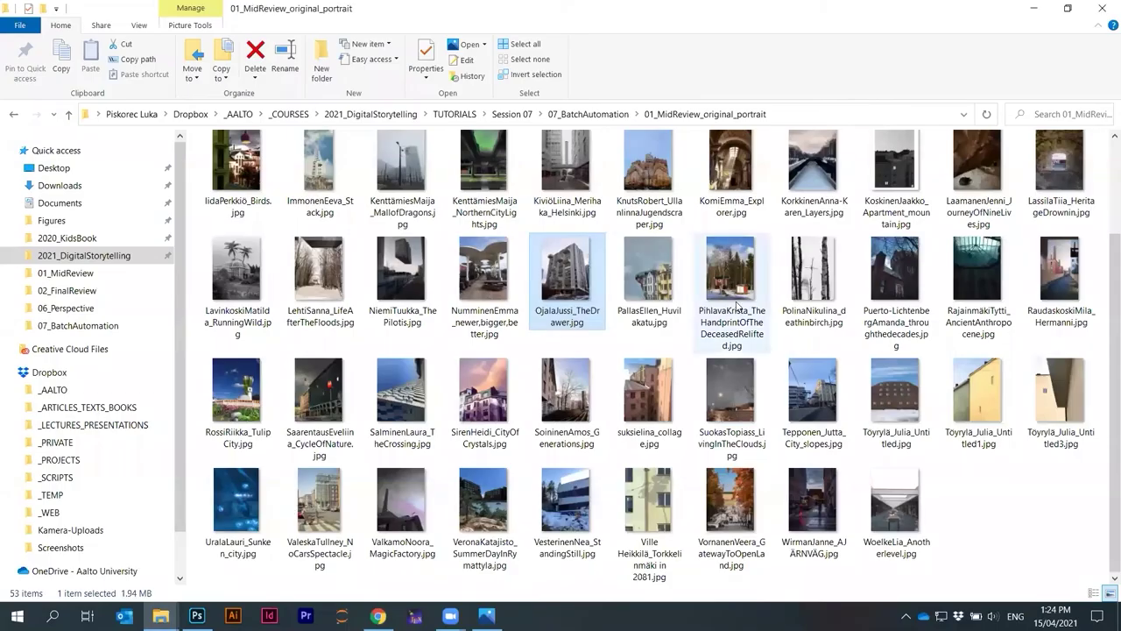
pyautogui.keyDown('ctrl'); pyautogui.click(992, 267); pyautogui.keyUp('ctrl')
pyautogui.keyDown('ctrl'); pyautogui.click(902, 404); pyautogui.keyUp('ctrl')
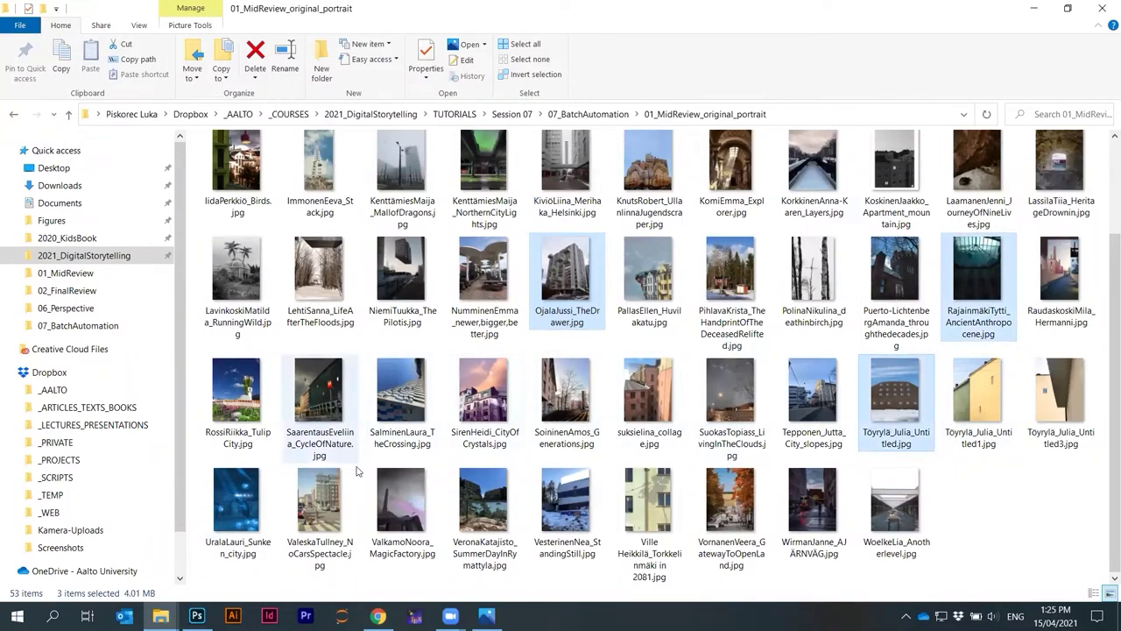
pyautogui.keyDown('ctrl'); pyautogui.click(416, 423); pyautogui.keyUp('ctrl')
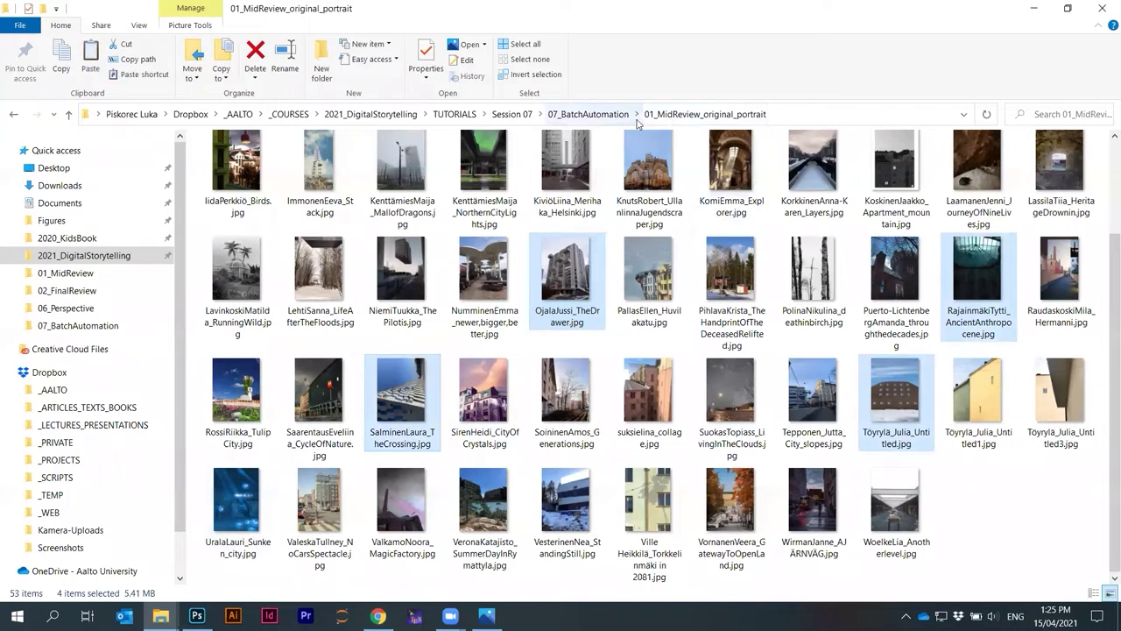
# Paste the four photos into 07_BatchAutomation and reopen the apartment-block photo in Photoshop
pyautogui.click(625, 116)
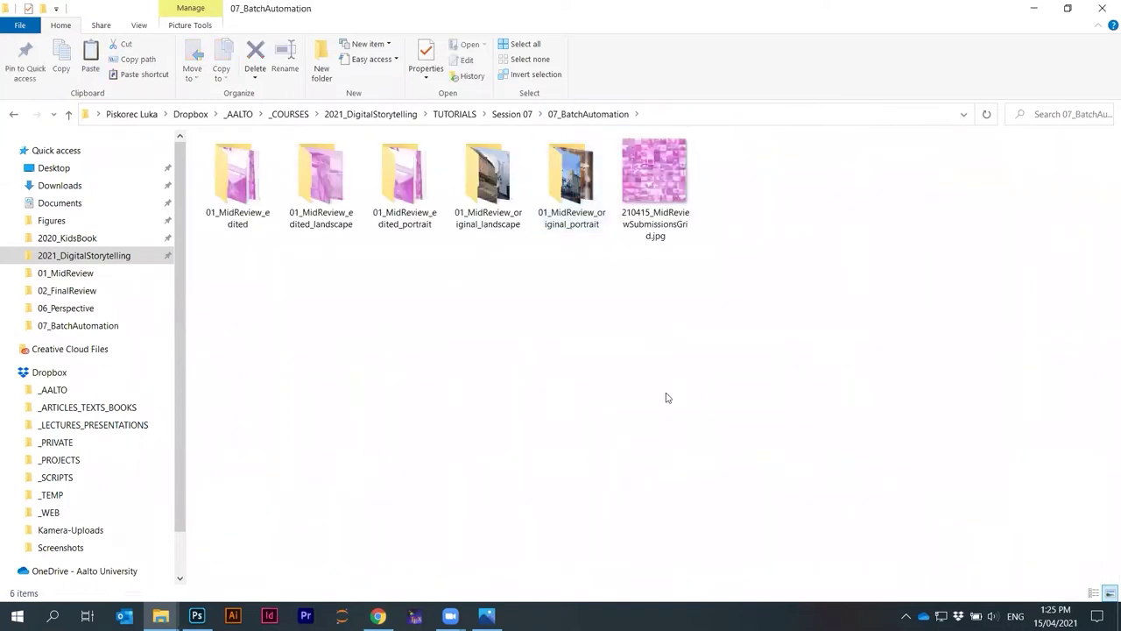
pyautogui.hotkey('ctrl', 'v')
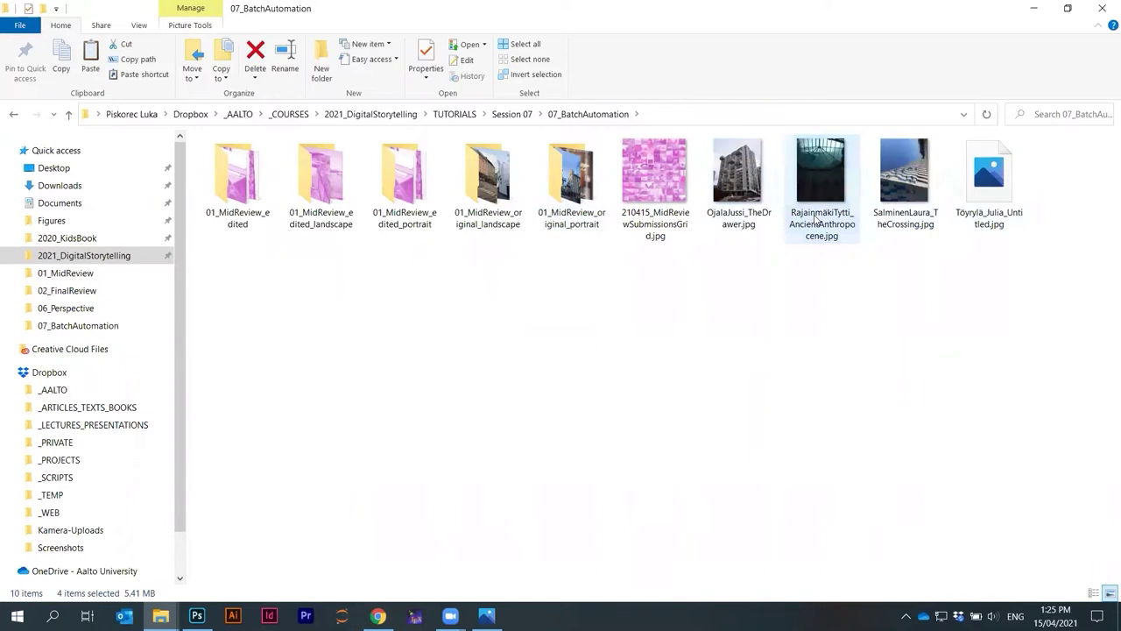
pyautogui.moveTo(743, 175); pyautogui.dragTo(304, 319)
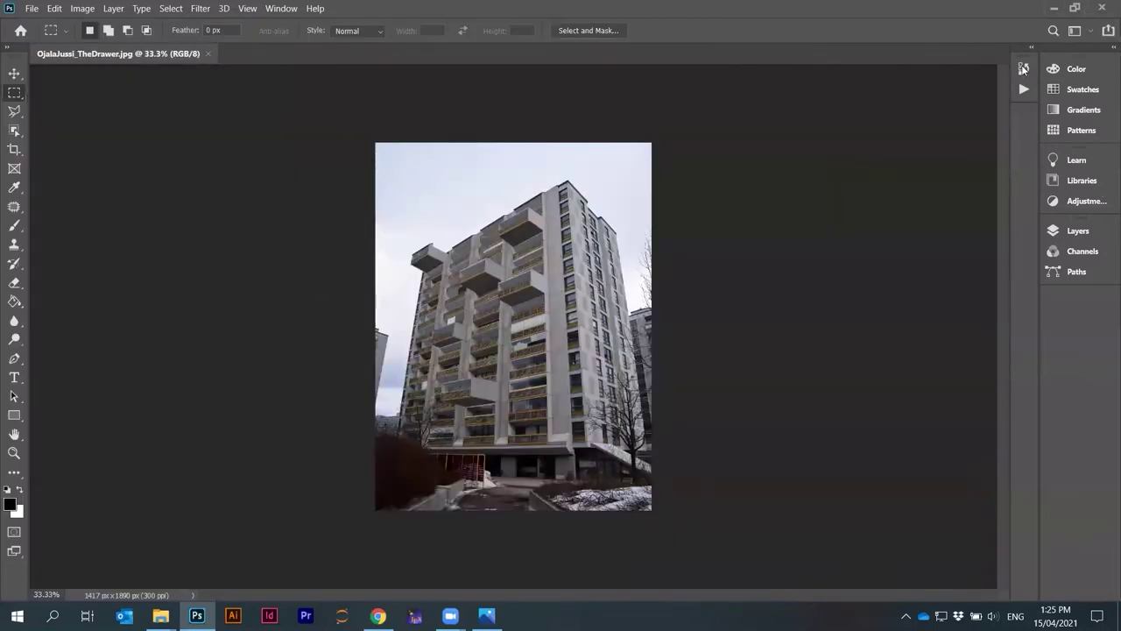
# Show the Actions panel and enlarge it to list every action down to tutorial_07_portrait
pyautogui.click(1022, 70)
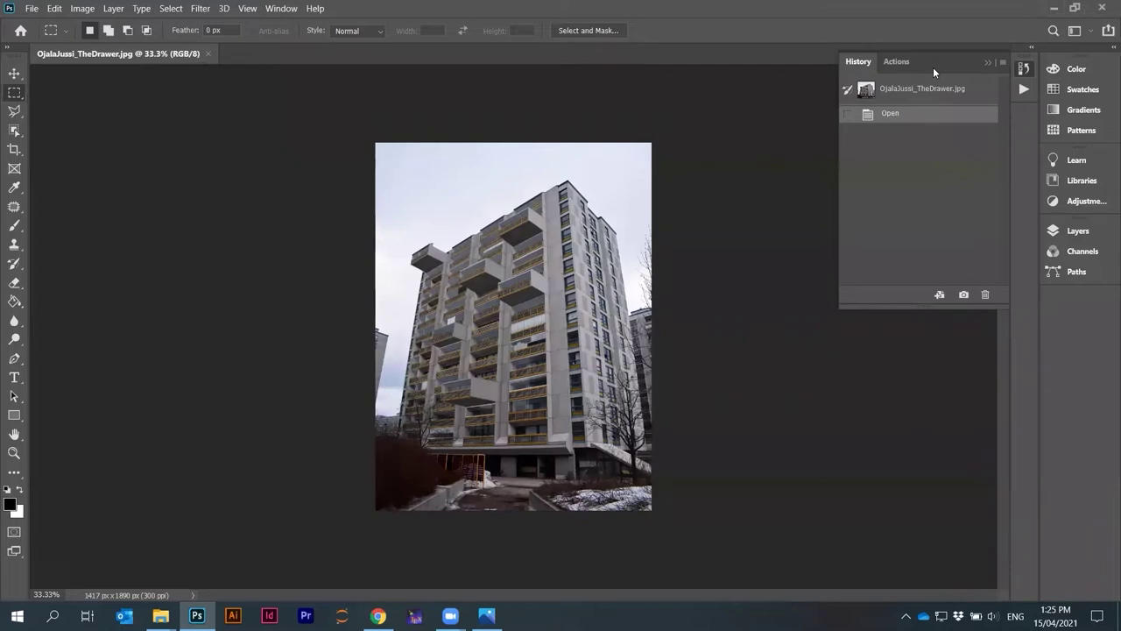
pyautogui.click(897, 61)
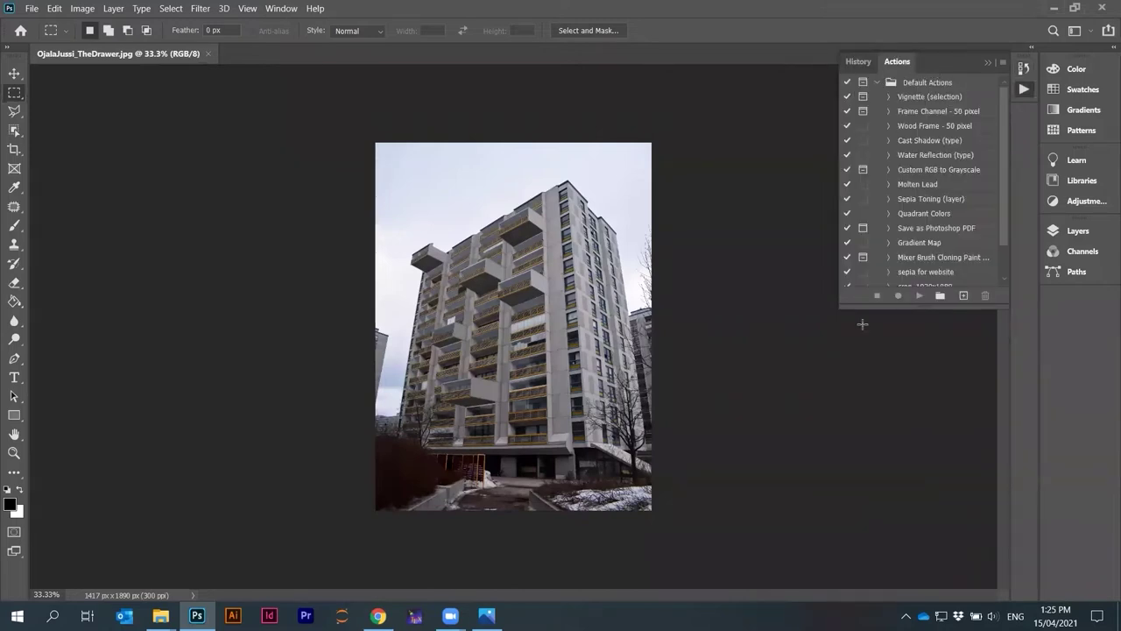
pyautogui.hotkey('alt', 'w')
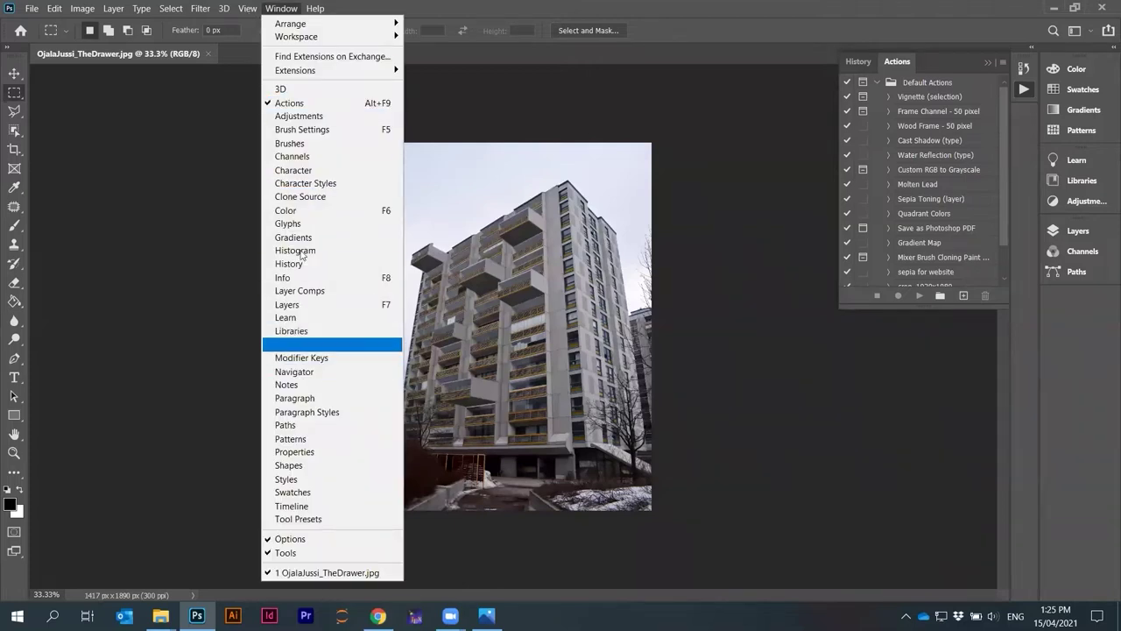
pyautogui.click(1023, 203)
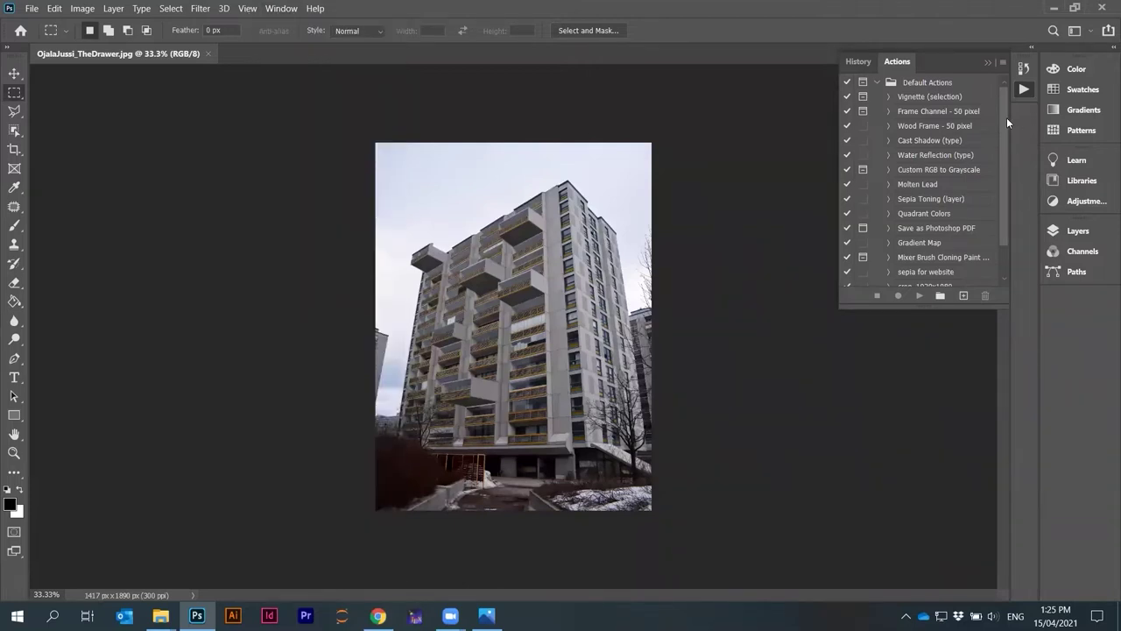
pyautogui.moveTo(1007, 118)
pyautogui.mouseDown()
pyautogui.moveTo(1002, 155)
pyautogui.moveTo(1000, 121)
pyautogui.mouseUp()
pyautogui.moveTo(1000, 156); pyautogui.dragTo(996, 209)
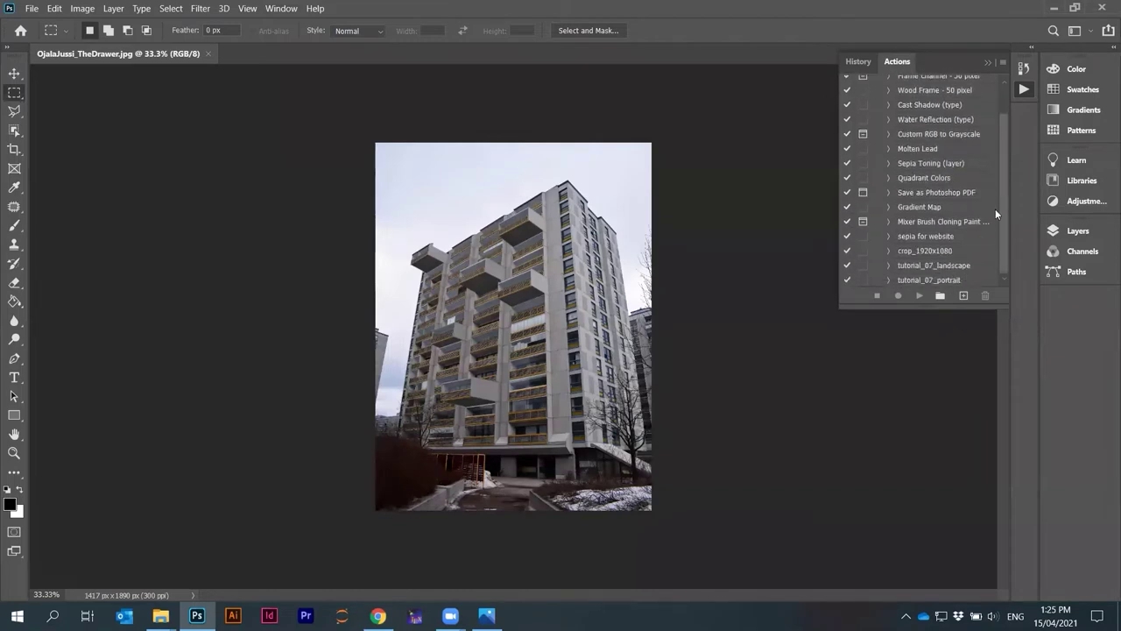
pyautogui.moveTo(912, 384); pyautogui.dragTo(912, 417)
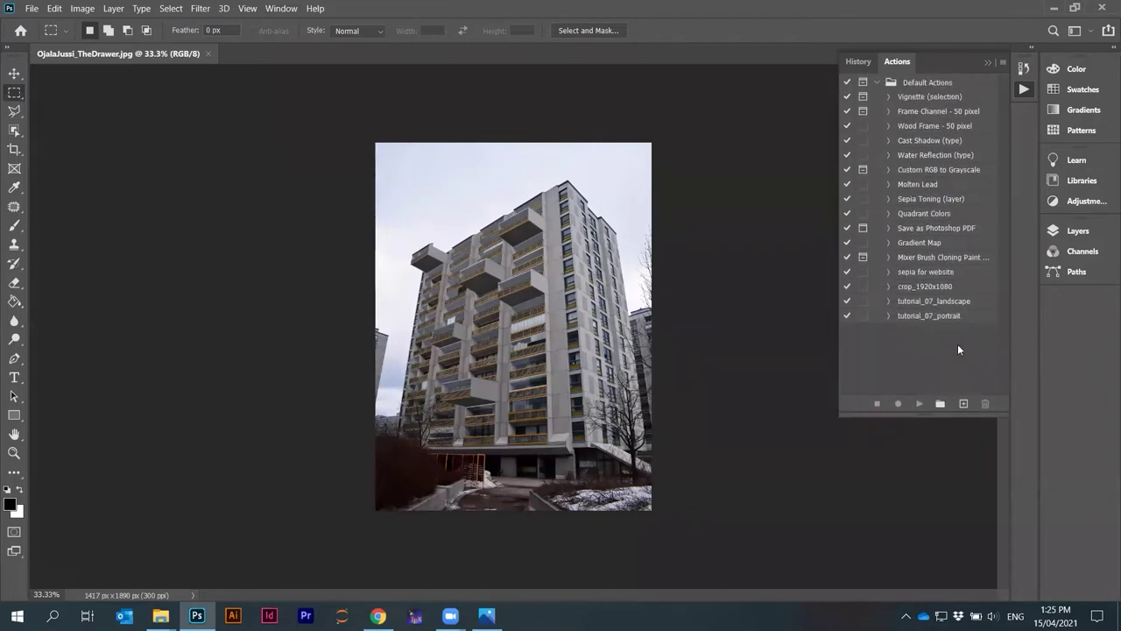
# Create a new action named thumbnail_test in Default Actions and start recording it
pyautogui.click(1002, 64)
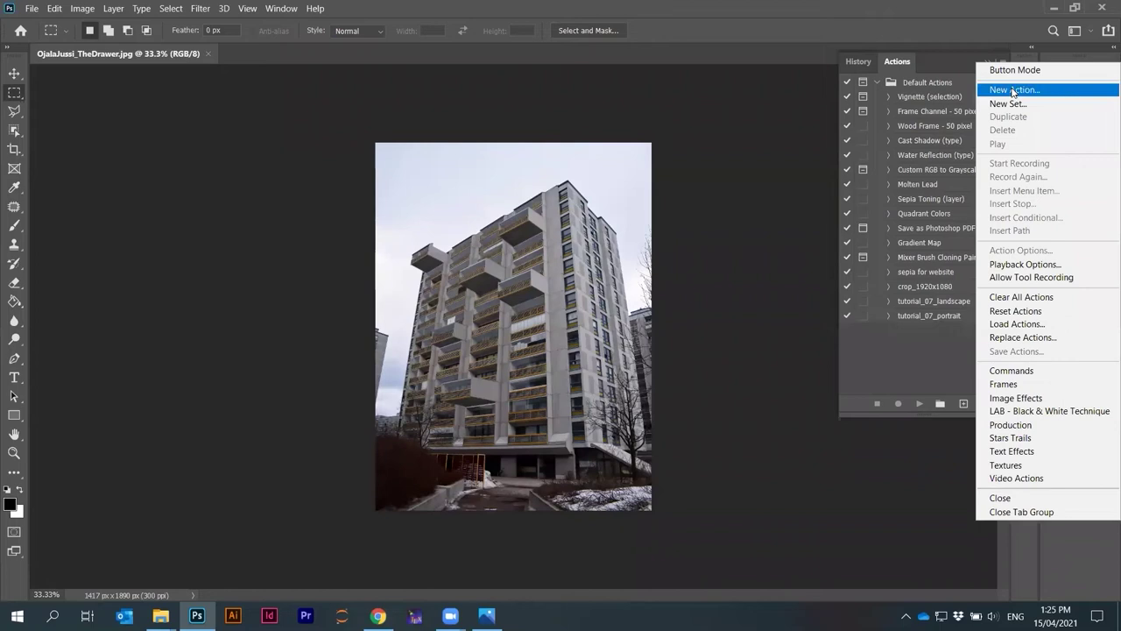
pyautogui.click(1013, 90)
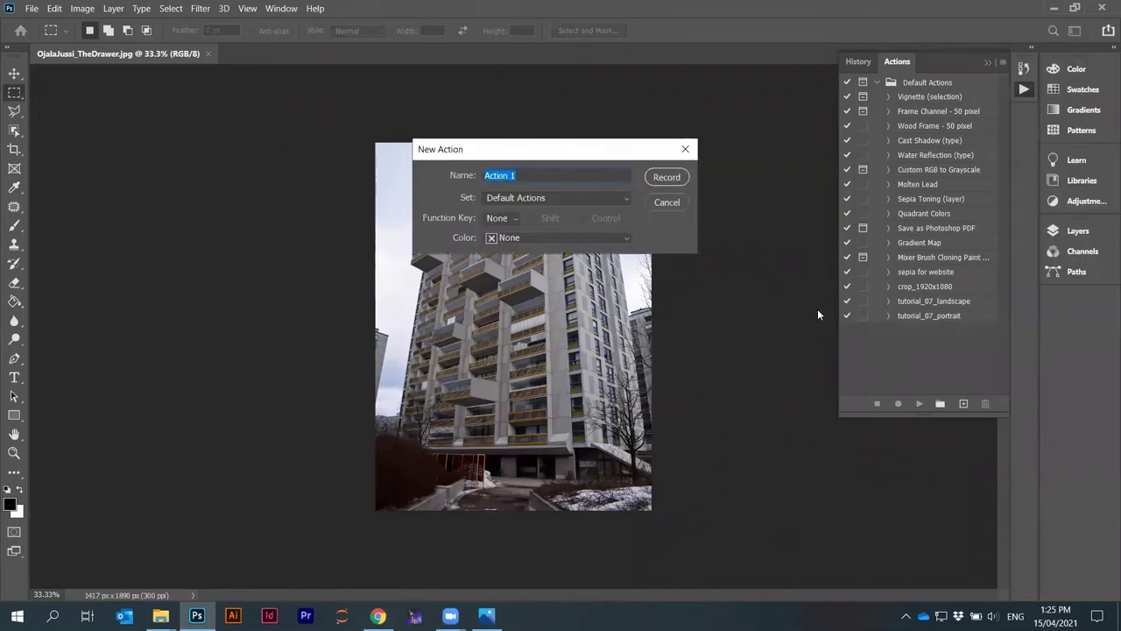
pyautogui.write('thumbnail_test')
pyautogui.click(667, 178)
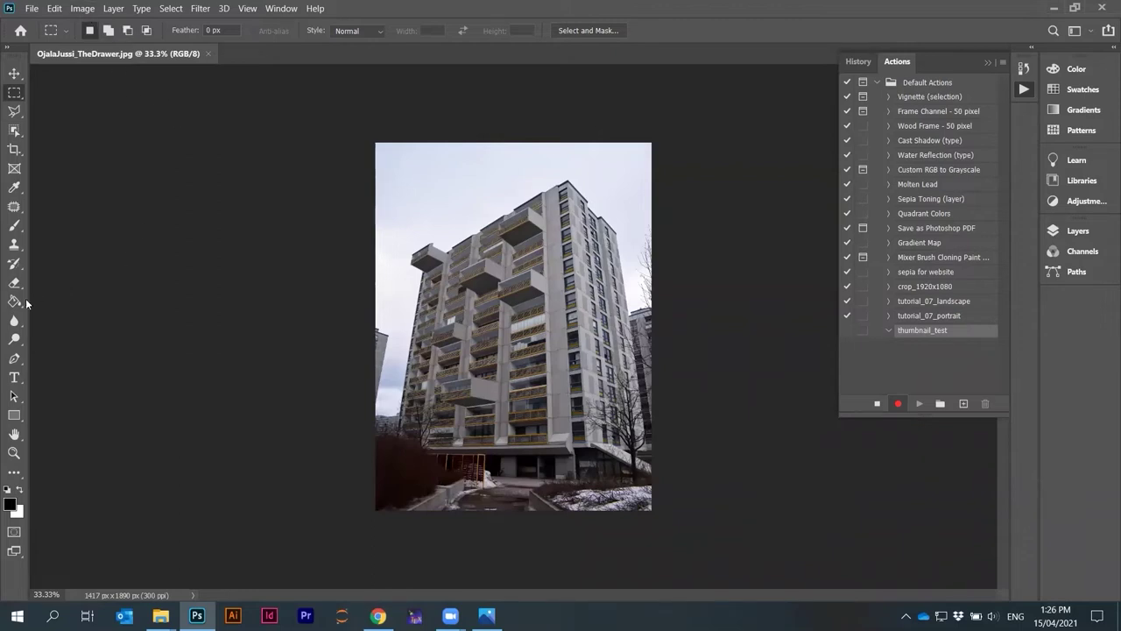
# Crop the photo to a 1:1 square of 1417 × 1417 px and zoom in
pyautogui.click(13, 150)
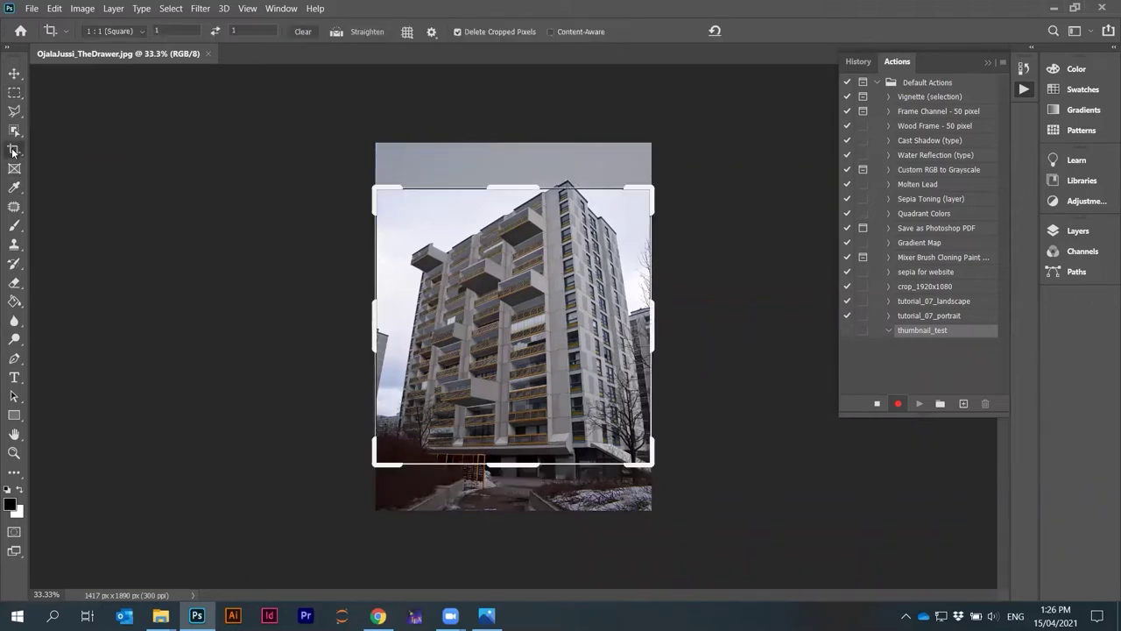
pyautogui.click(143, 32)
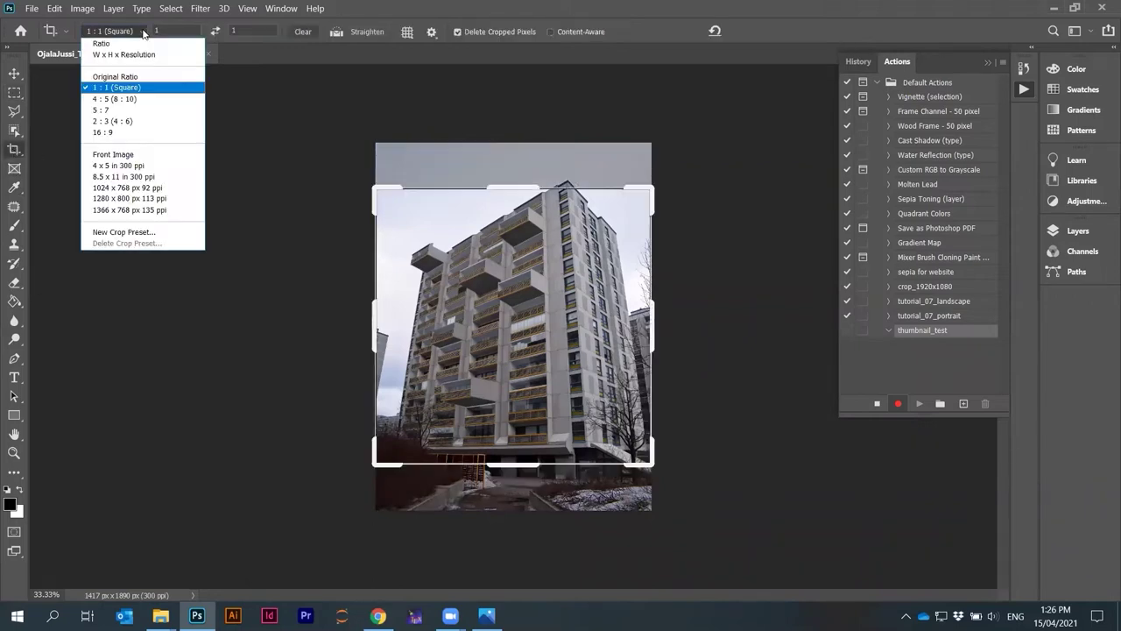
pyautogui.click(119, 87)
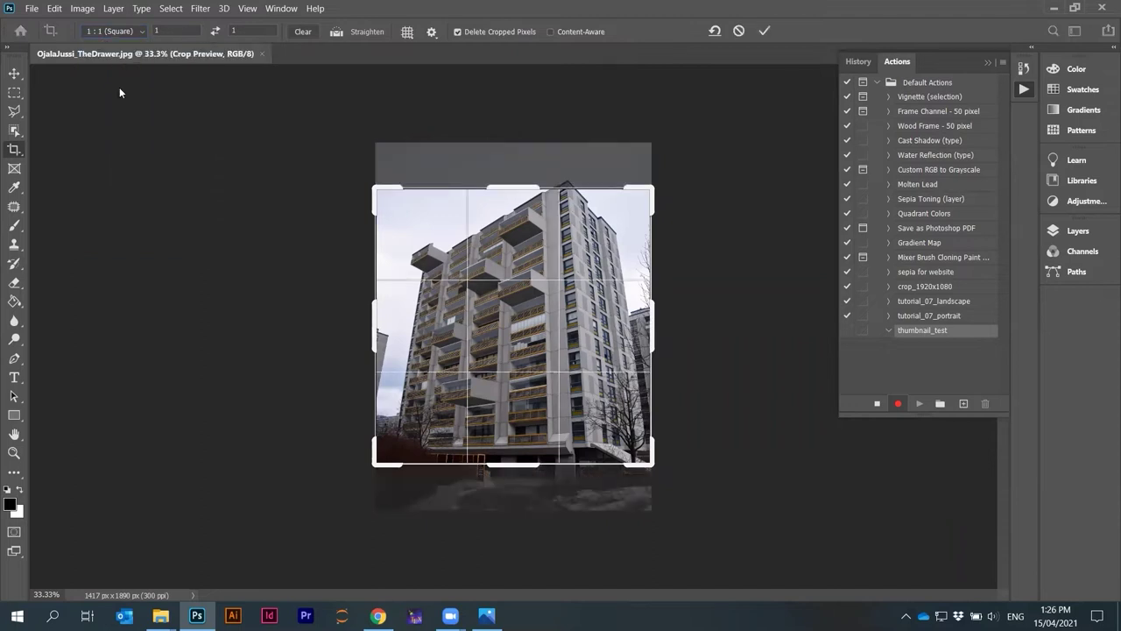
pyautogui.press('Return')
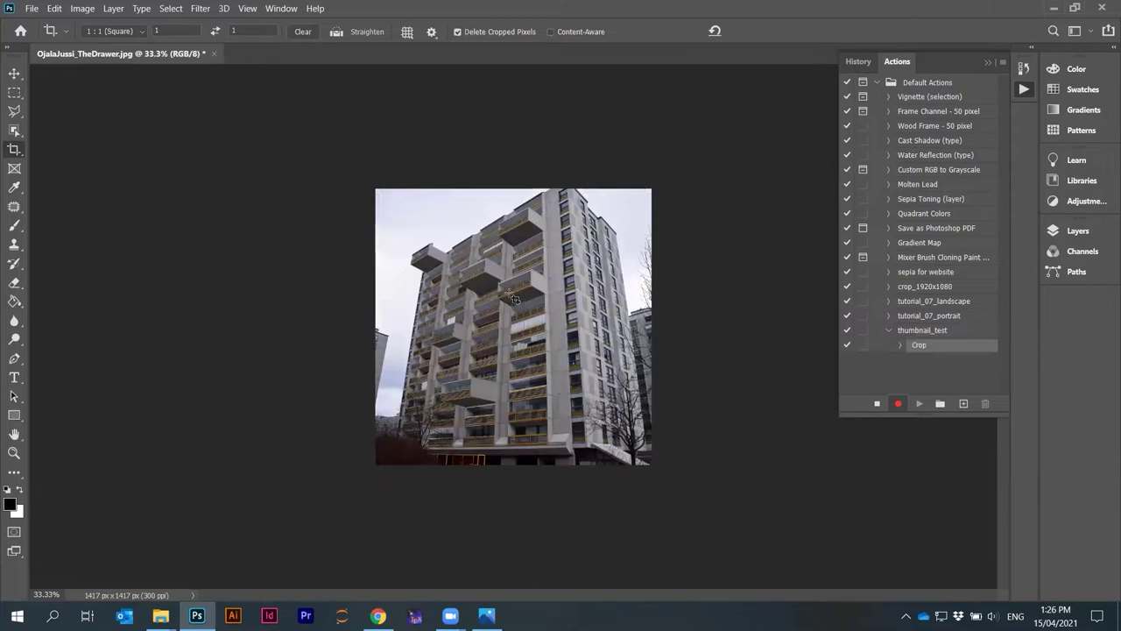
pyautogui.hotkey('ctrl', '+')
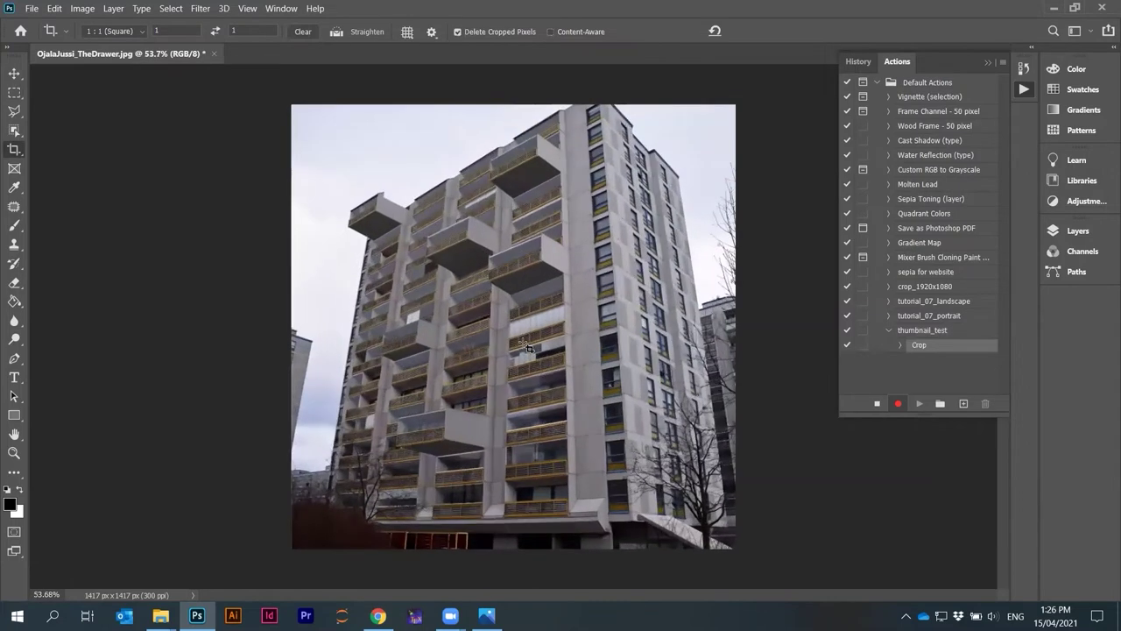
pyautogui.click(85, 10)
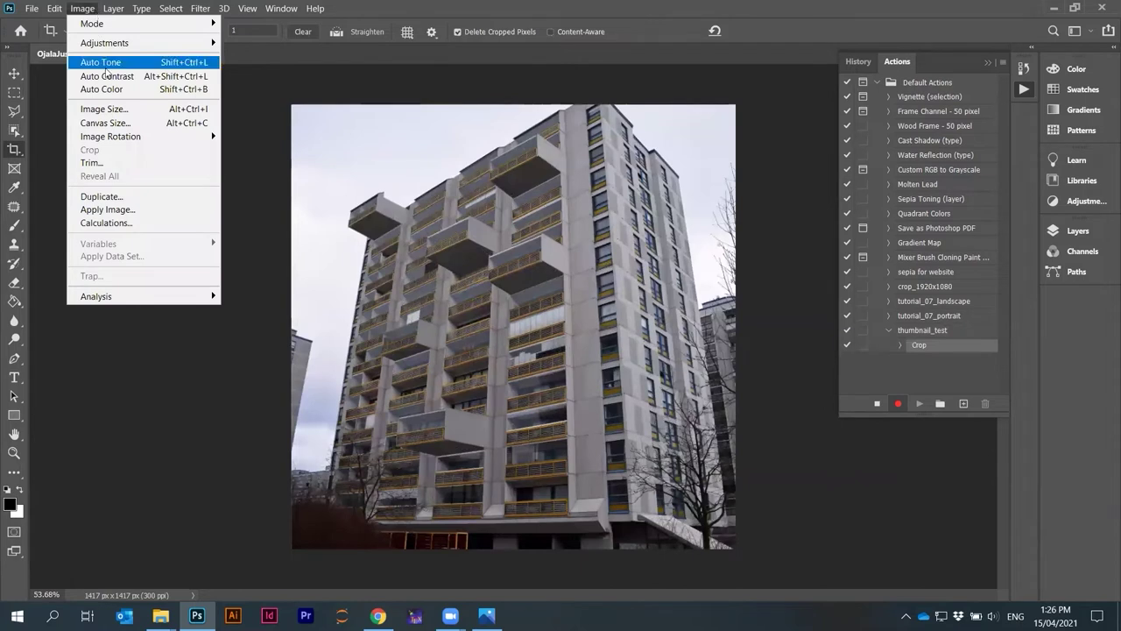
# Resize the image to 300 × 300 px at 72 ppi
pyautogui.click(105, 109)
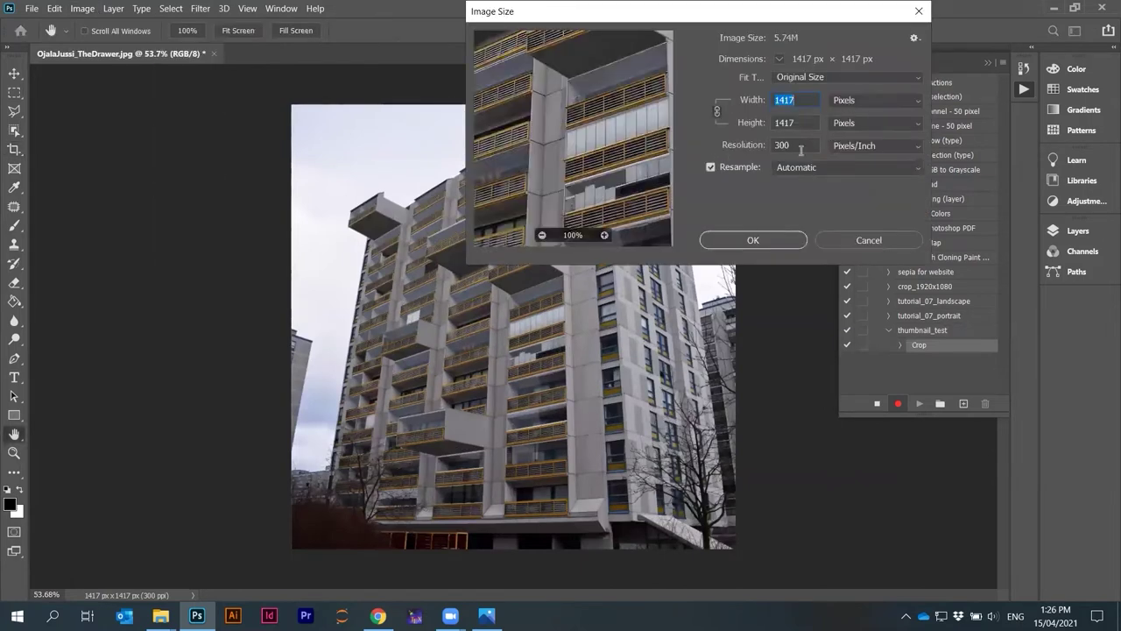
pyautogui.moveTo(804, 148); pyautogui.dragTo(774, 147)
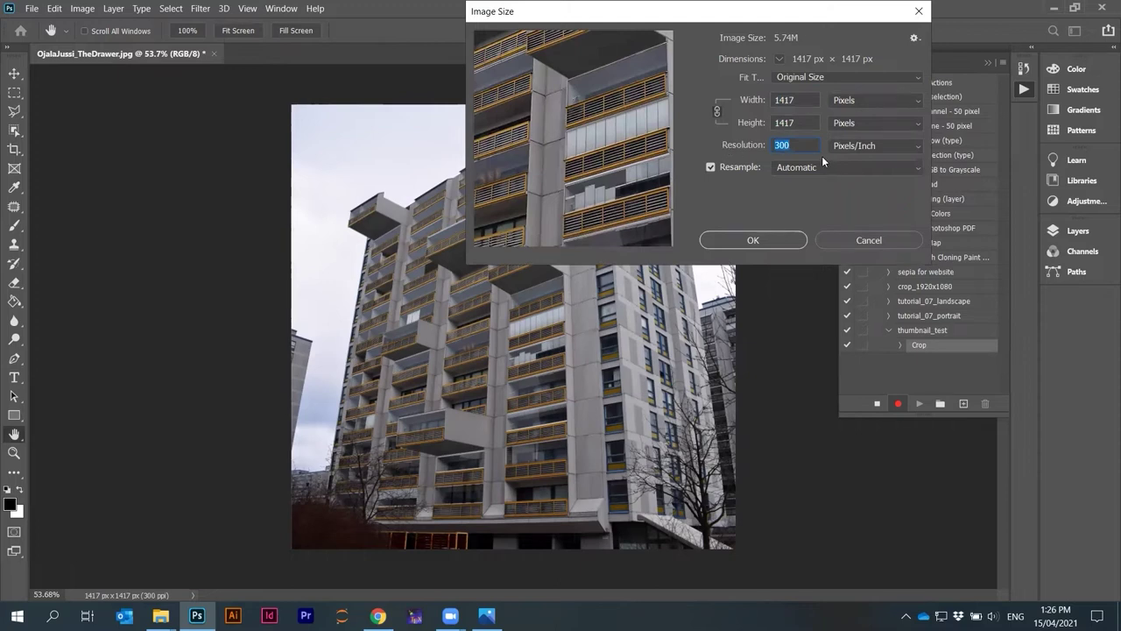
pyautogui.write('72')
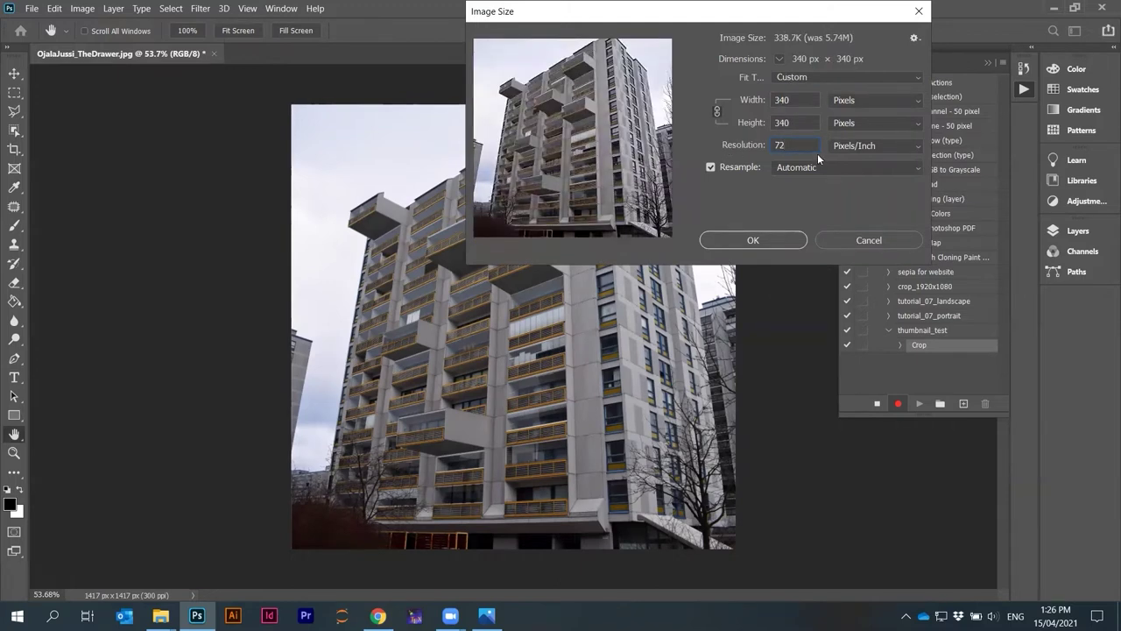
pyautogui.click(800, 98)
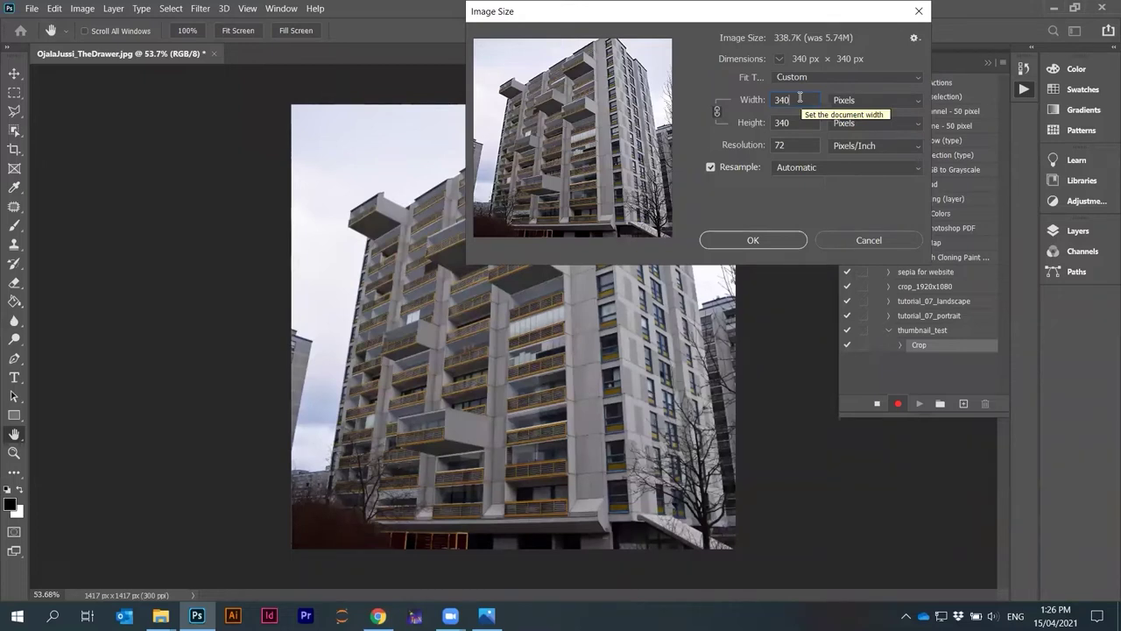
pyautogui.moveTo(791, 99); pyautogui.dragTo(776, 100)
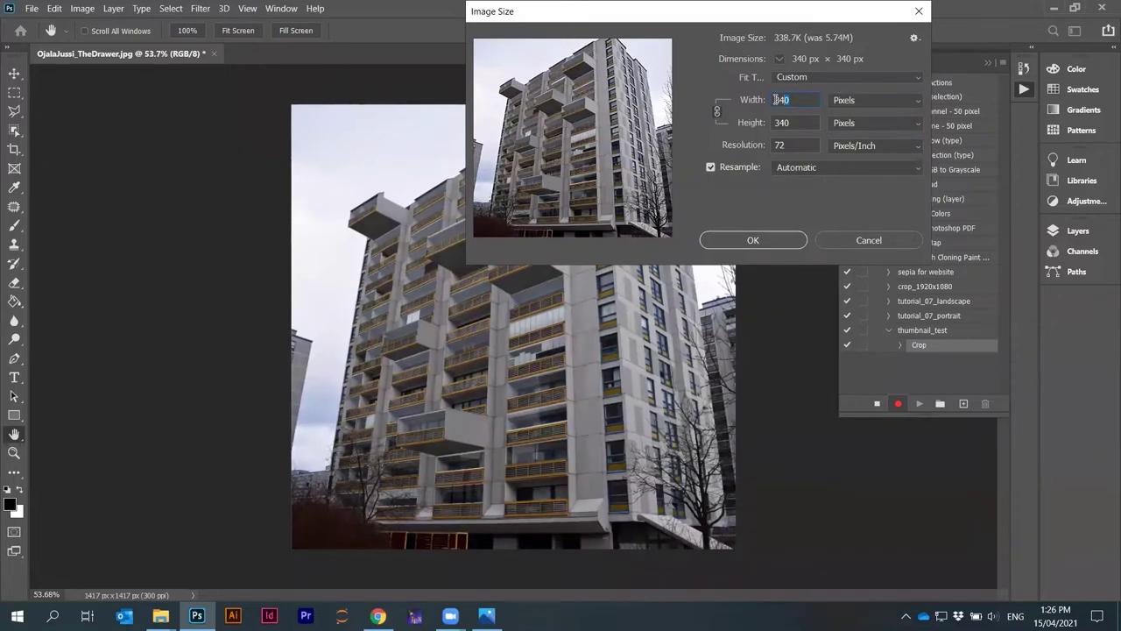
pyautogui.write('300')
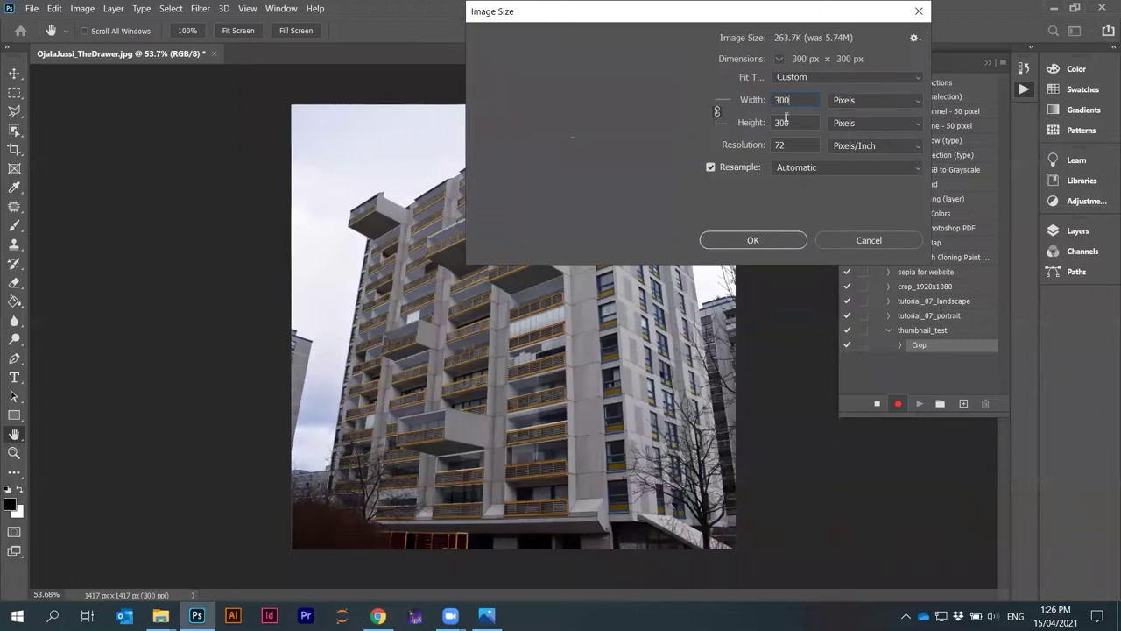
pyautogui.click(793, 123)
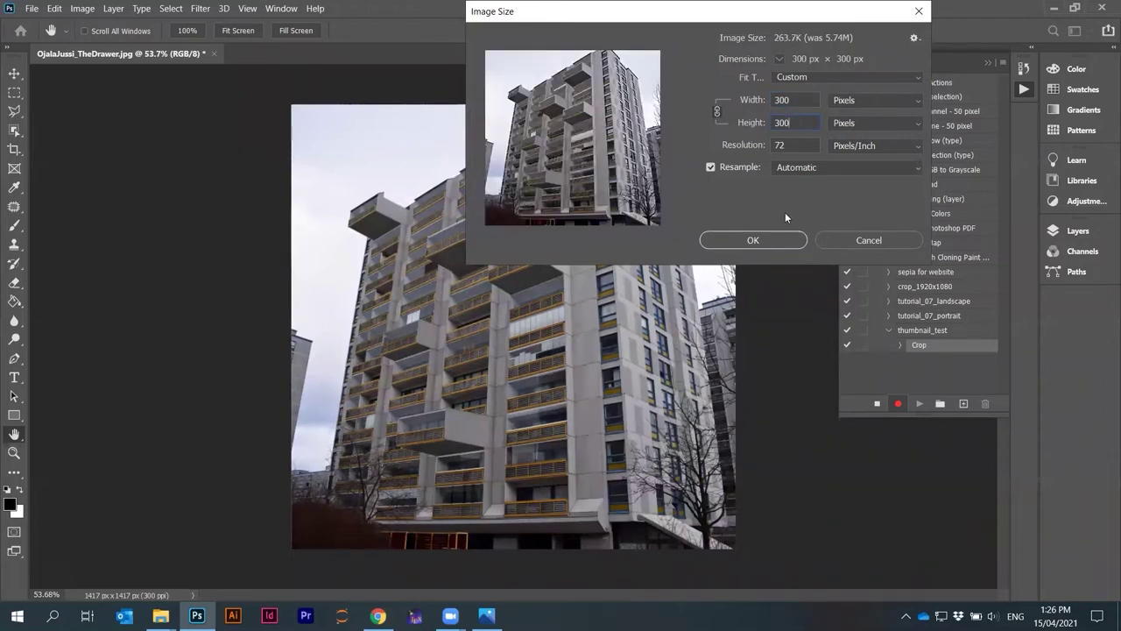
pyautogui.click(767, 245)
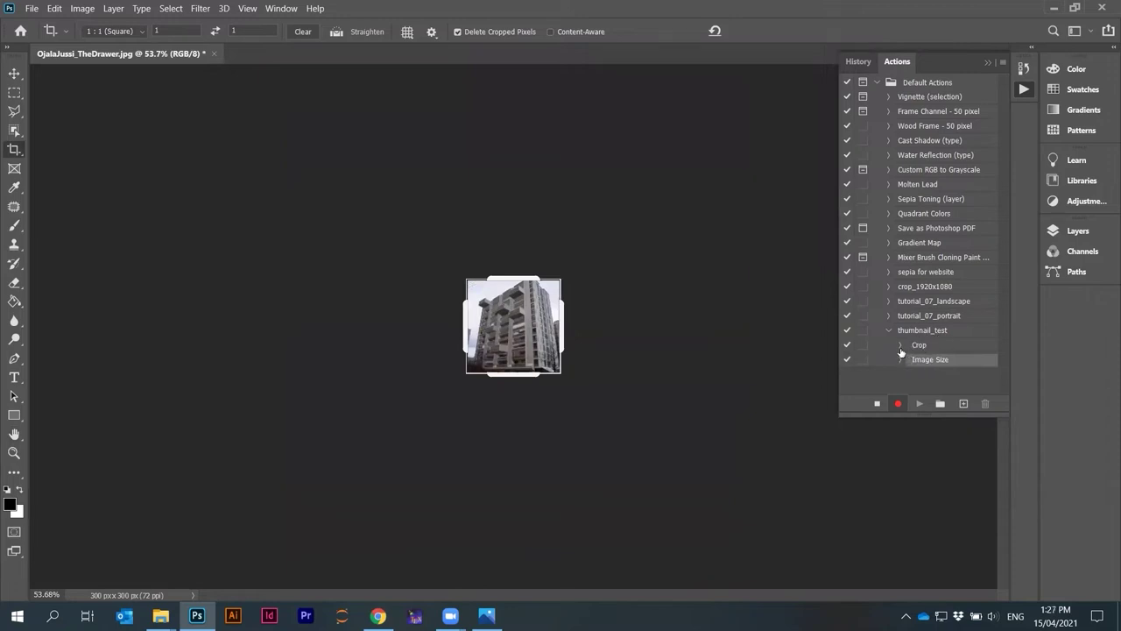
# Inspect the recorded Crop and Image Size steps, then switch to the Rectangular Marquee tool
pyautogui.click(901, 346)
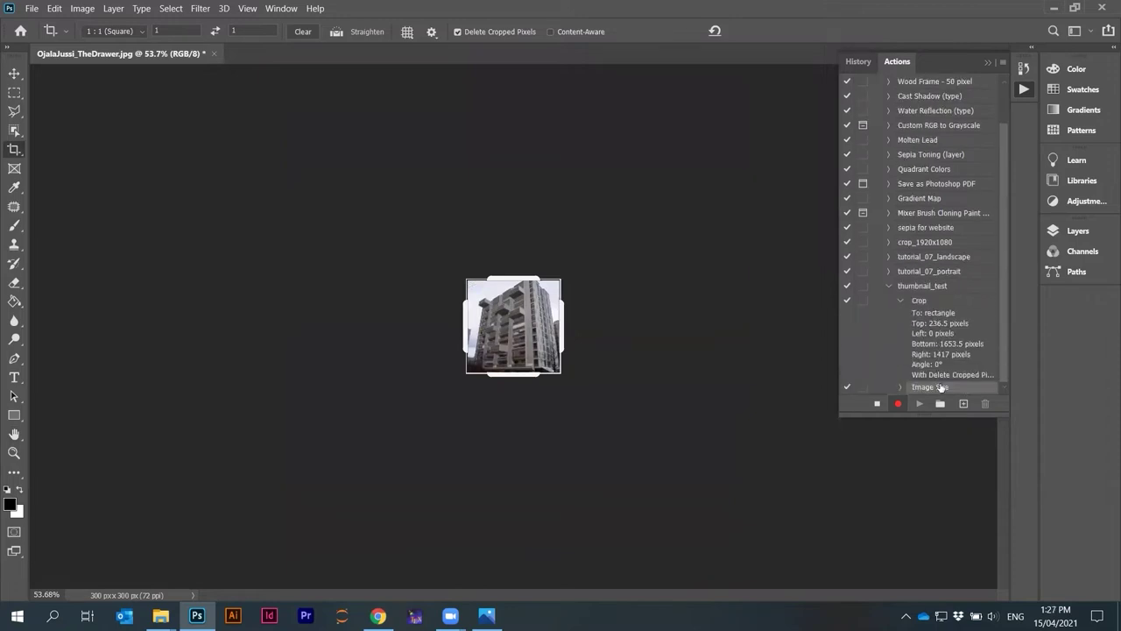
pyautogui.click(902, 302)
pyautogui.click(901, 360)
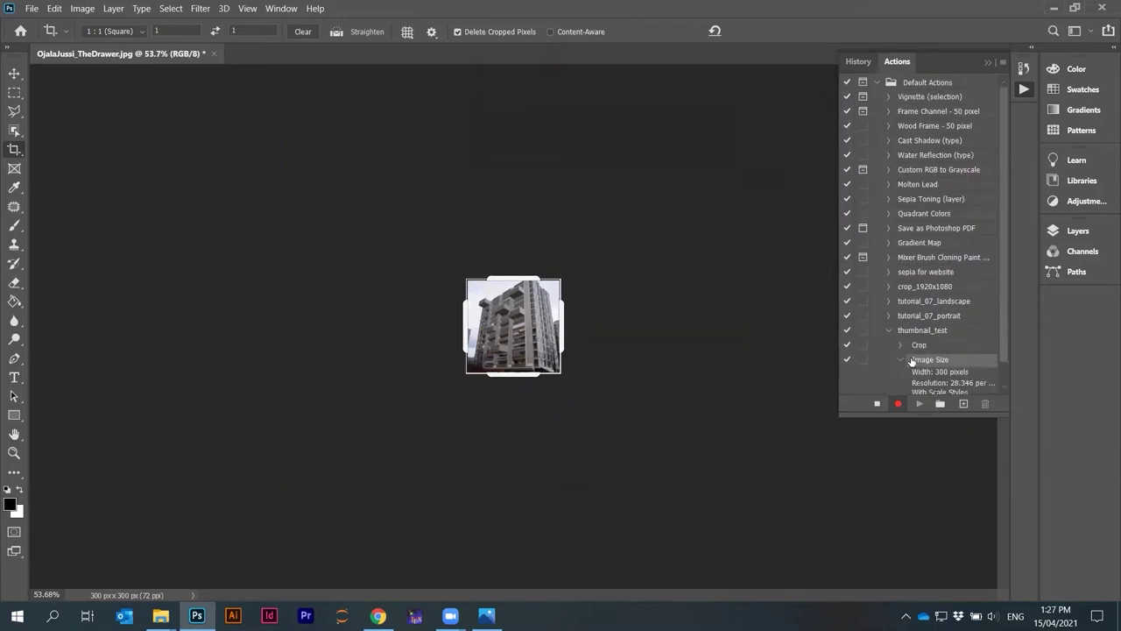
pyautogui.click(902, 336)
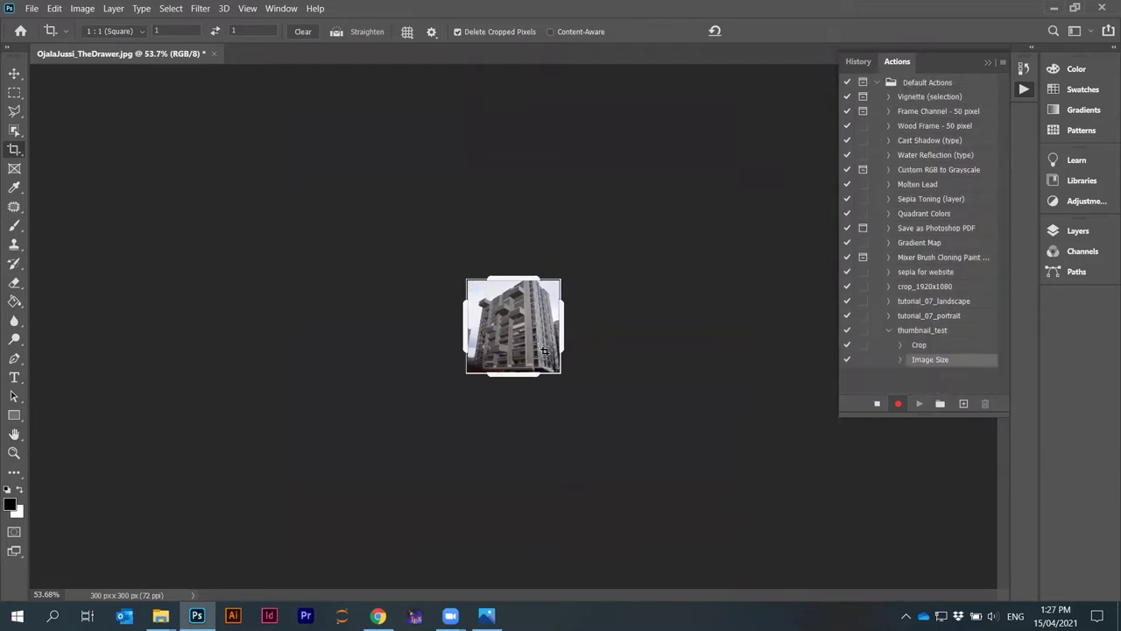
pyautogui.press('m')
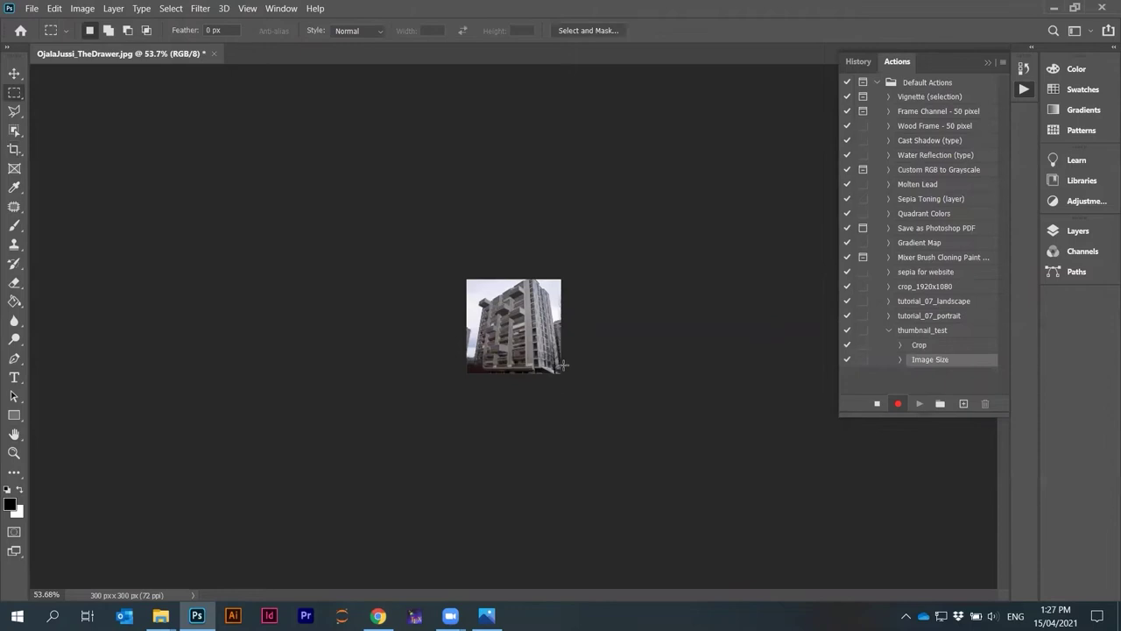
pyautogui.scroll(5, 561, 363)
pyautogui.scroll(2, 550, 357)
pyautogui.scroll(-1, 551, 356)
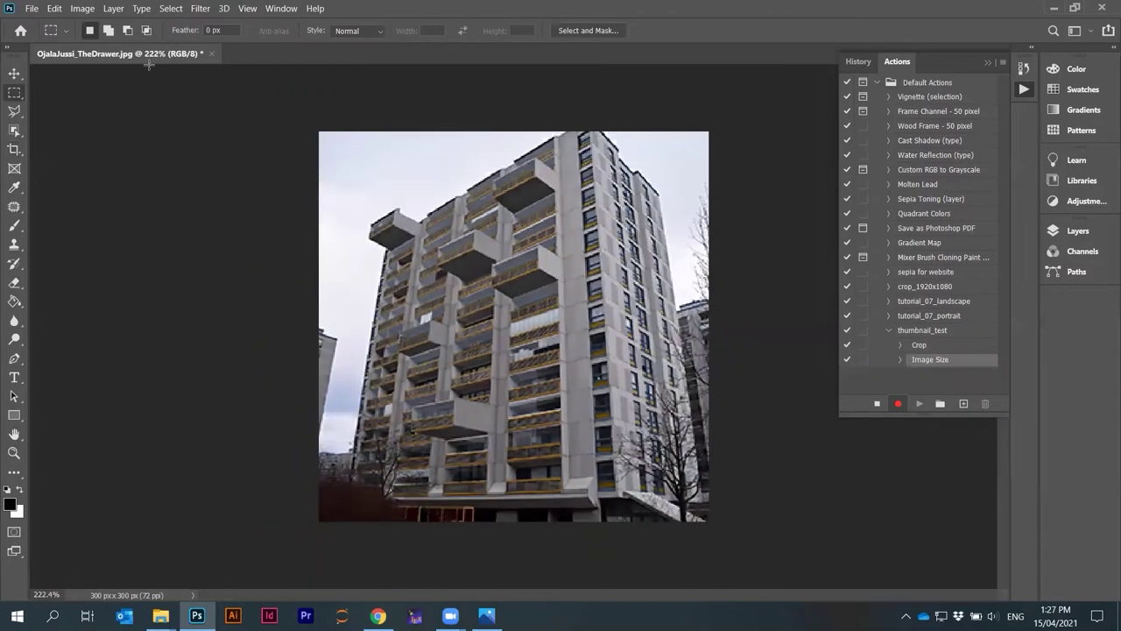
# Colorize the photo with Hue 300, Saturation +50, Lightness +50, then save it
pyautogui.click(75, 9)
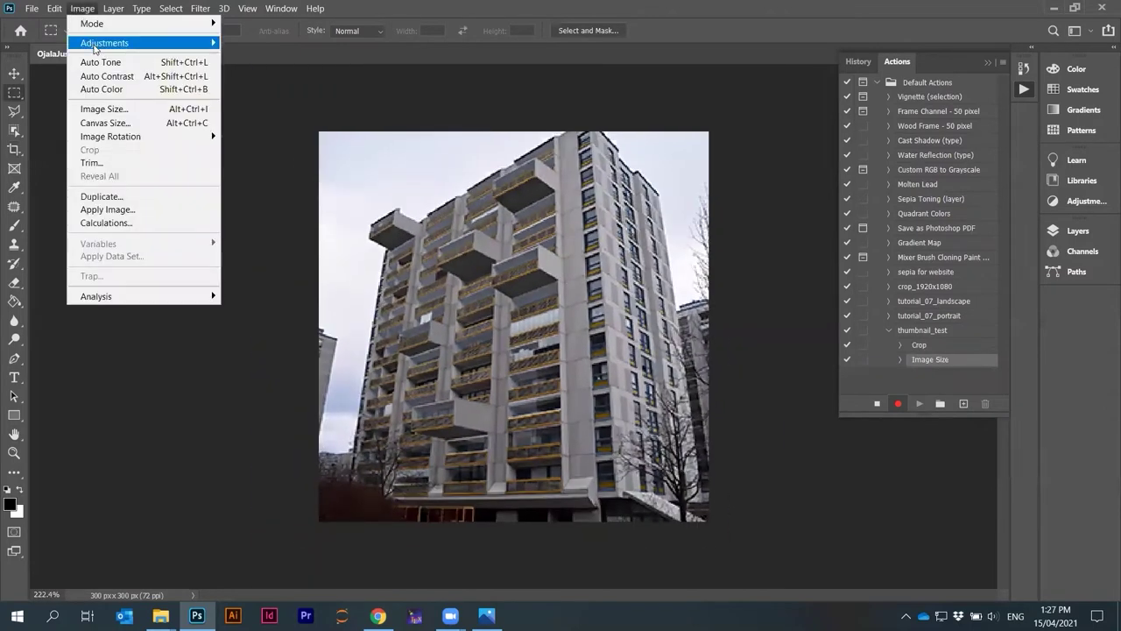
pyautogui.moveTo(95, 44)
pyautogui.click(254, 117)
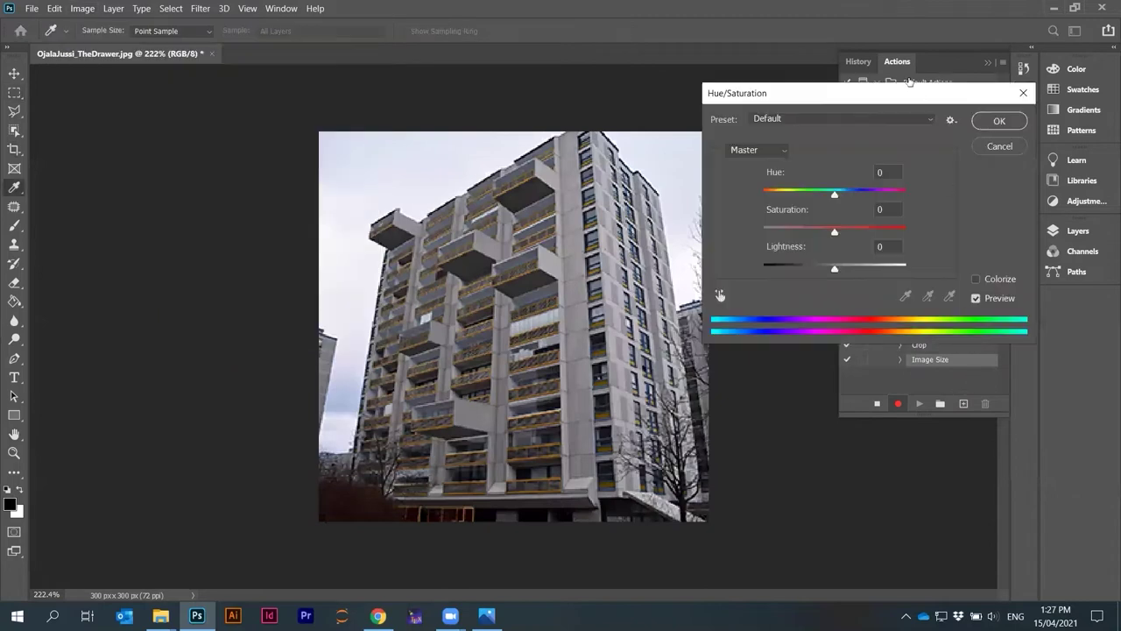
pyautogui.moveTo(903, 100); pyautogui.dragTo(921, 103)
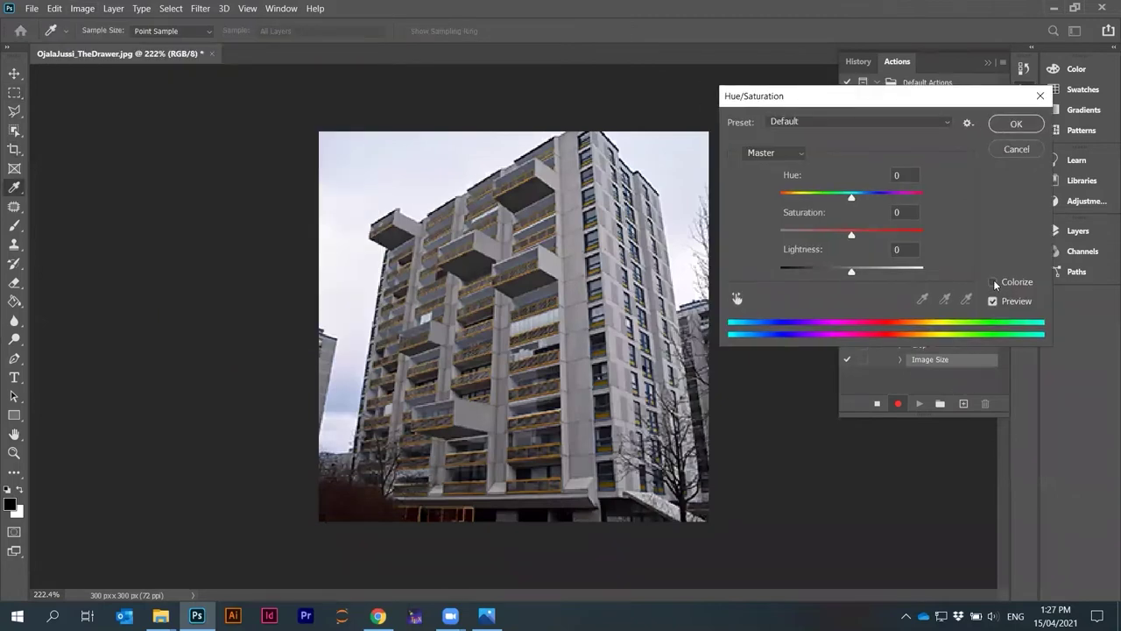
pyautogui.click(993, 282)
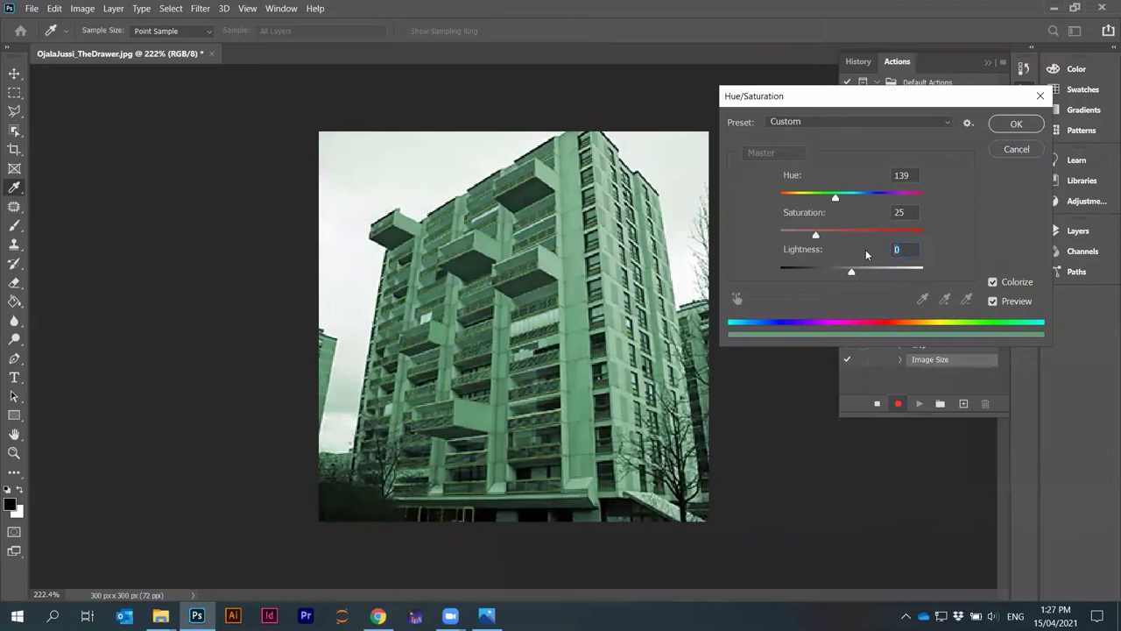
pyautogui.doubleClick(897, 249)
pyautogui.write('50')
pyautogui.doubleClick(916, 210)
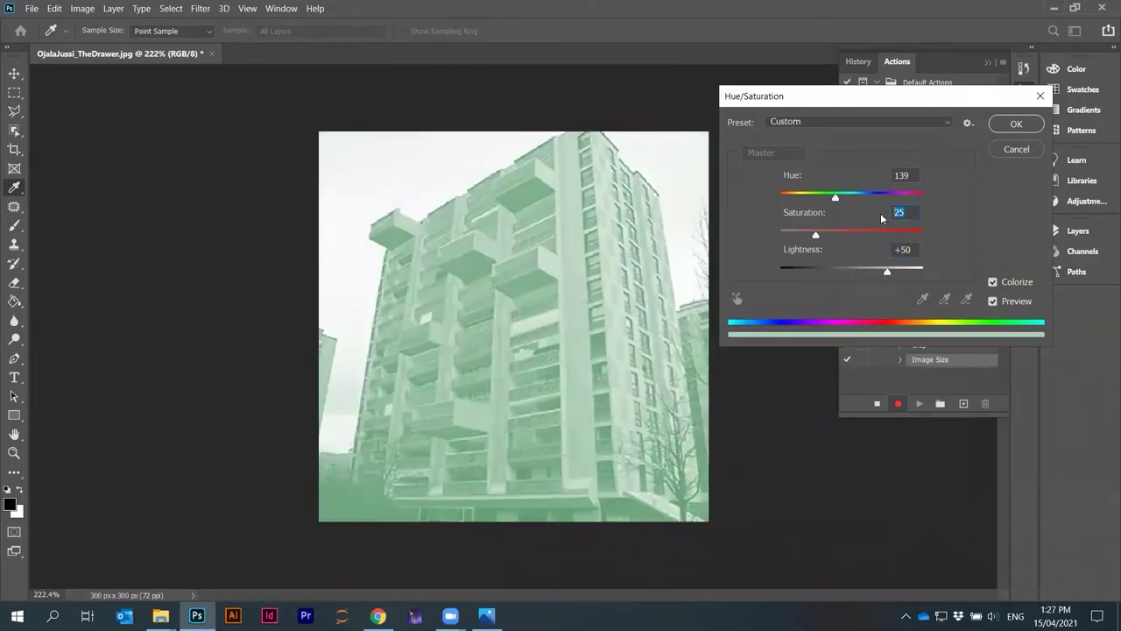
pyautogui.write('50')
pyautogui.doubleClick(911, 179)
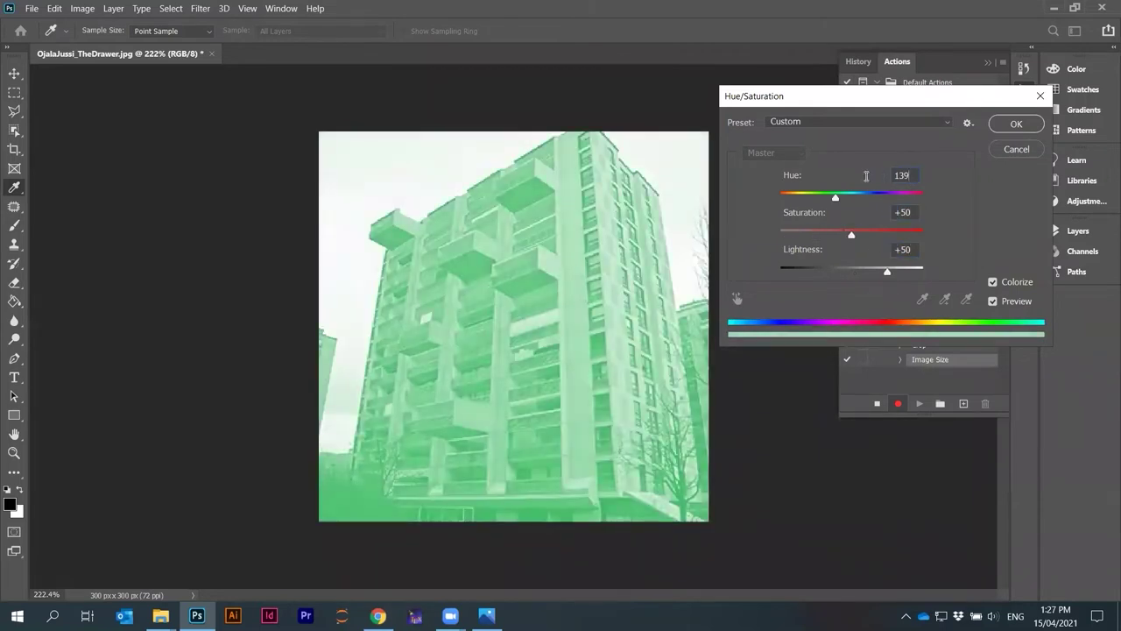
pyautogui.write('300')
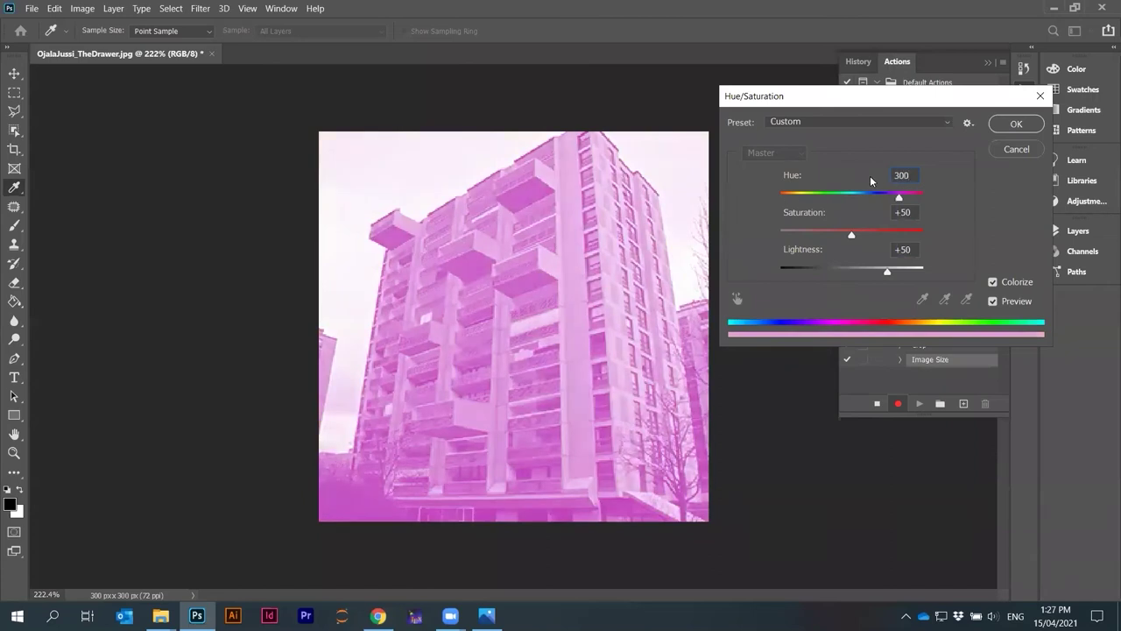
pyautogui.click(1016, 124)
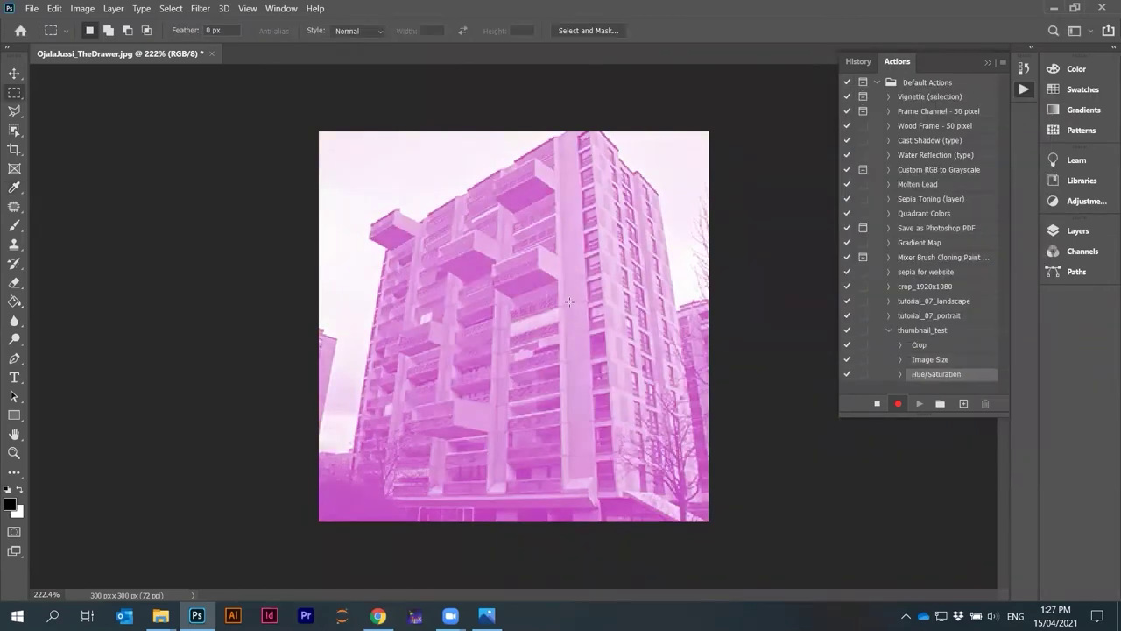
pyautogui.click(31, 9)
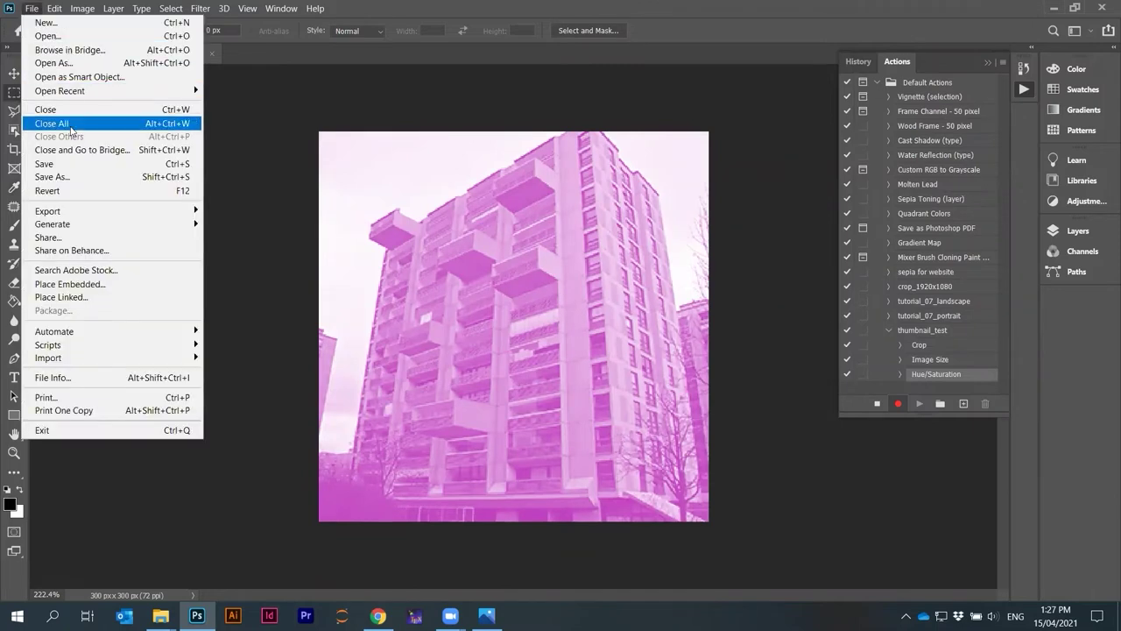
pyautogui.click(70, 165)
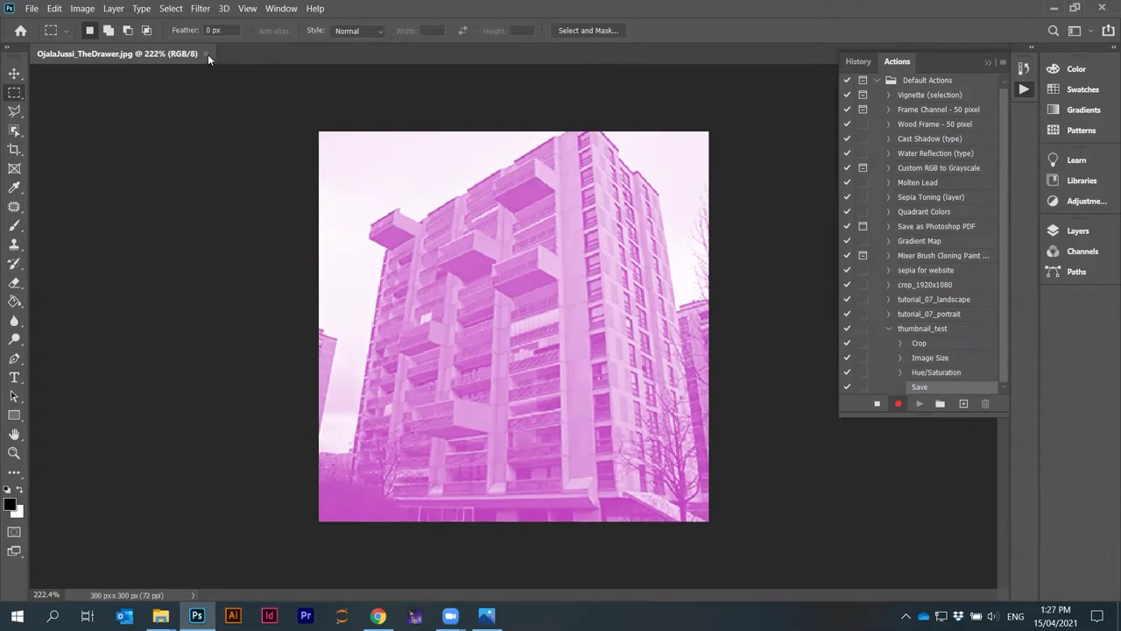
# Close the photo and create a new 50 × 50 cm blank document
pyautogui.click(207, 53)
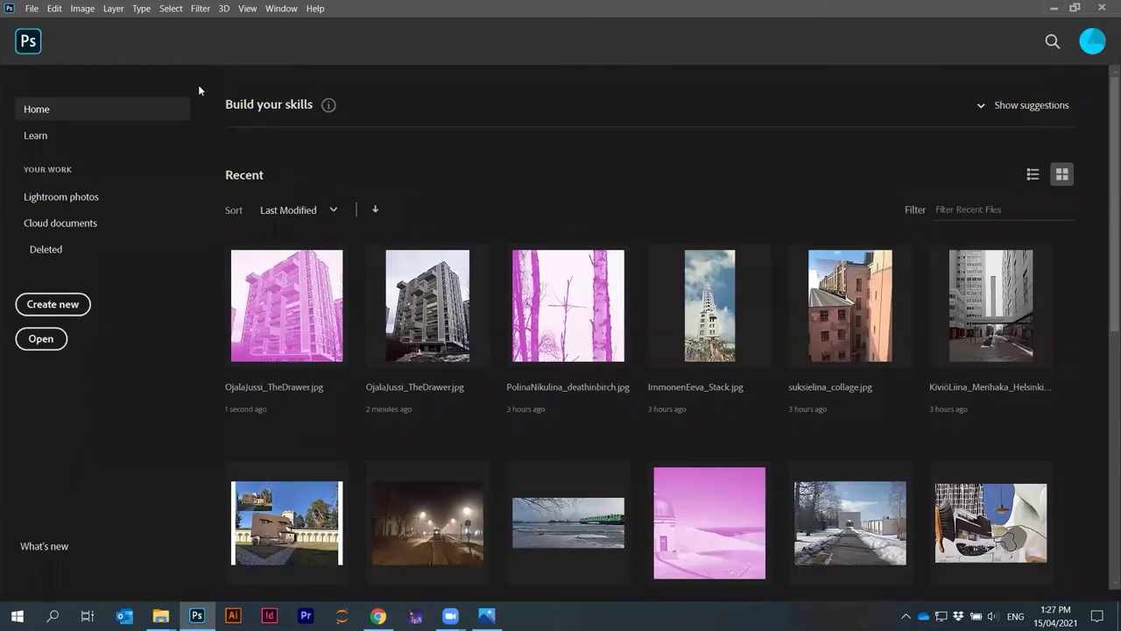
pyautogui.click(31, 9)
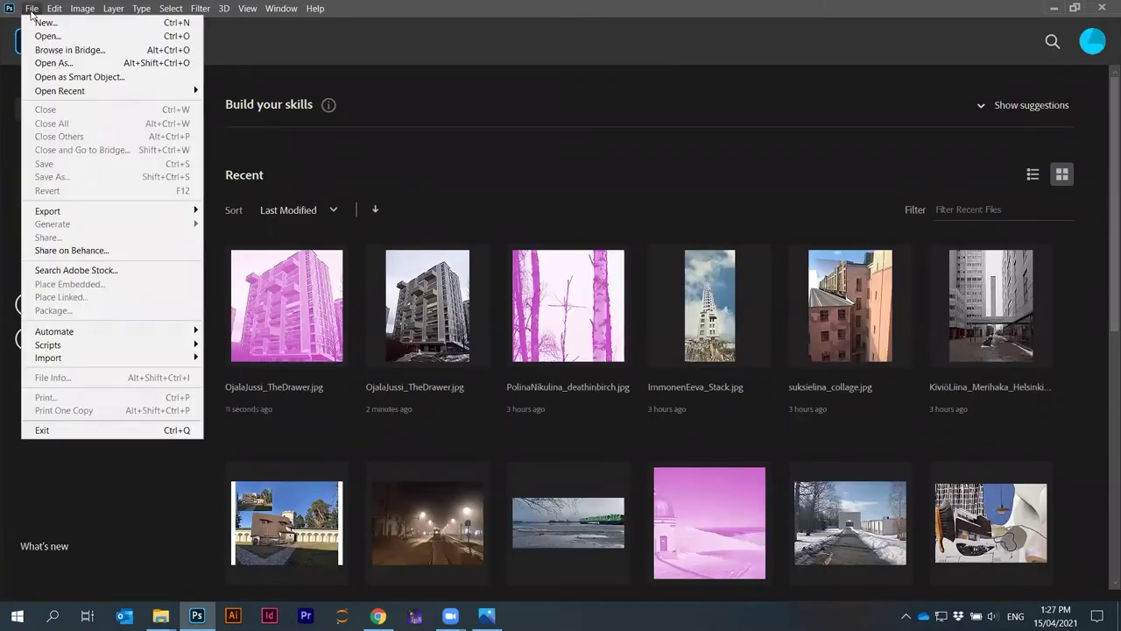
pyautogui.click(36, 23)
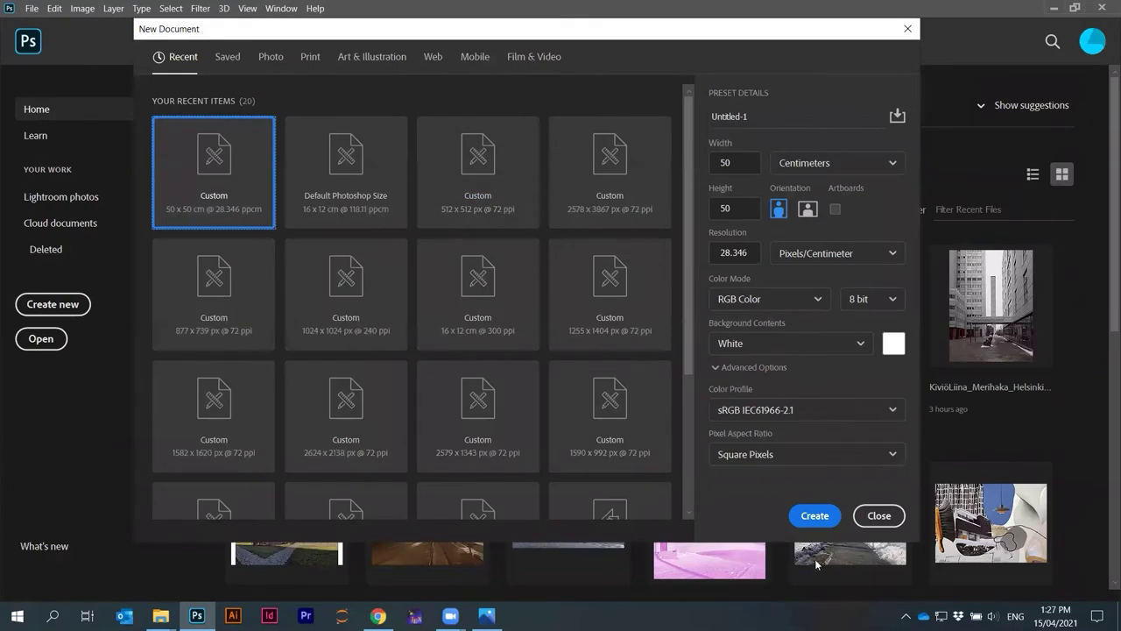
pyautogui.click(815, 516)
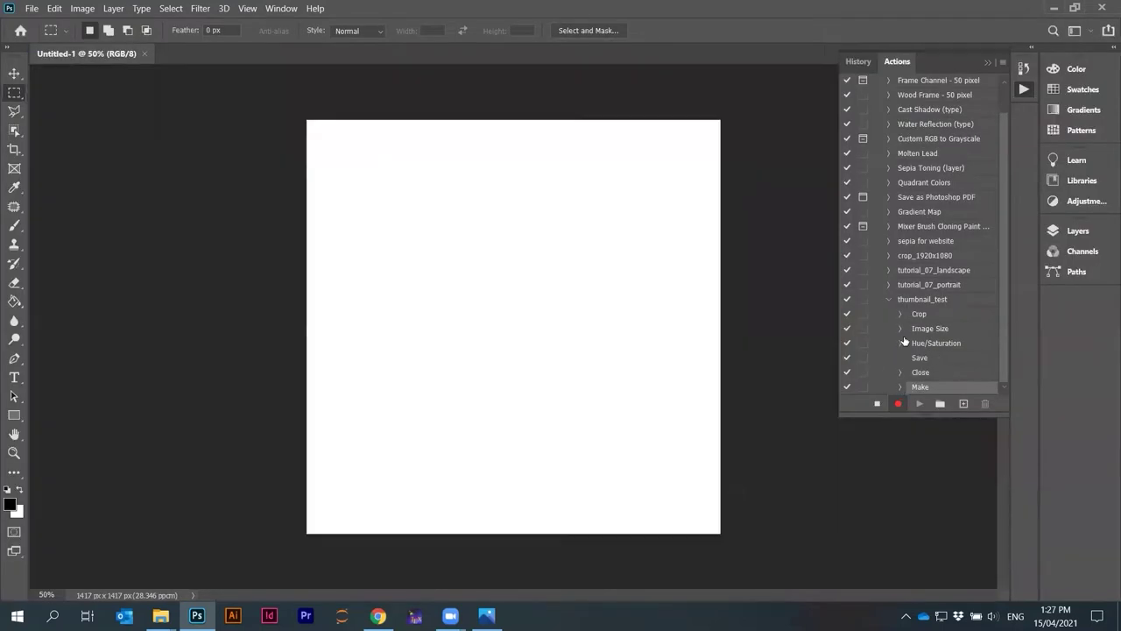
# Stop recording and delete the stray Make step from thumbnail_test
pyautogui.click(877, 405)
pyautogui.click(986, 405)
pyautogui.click(530, 239)
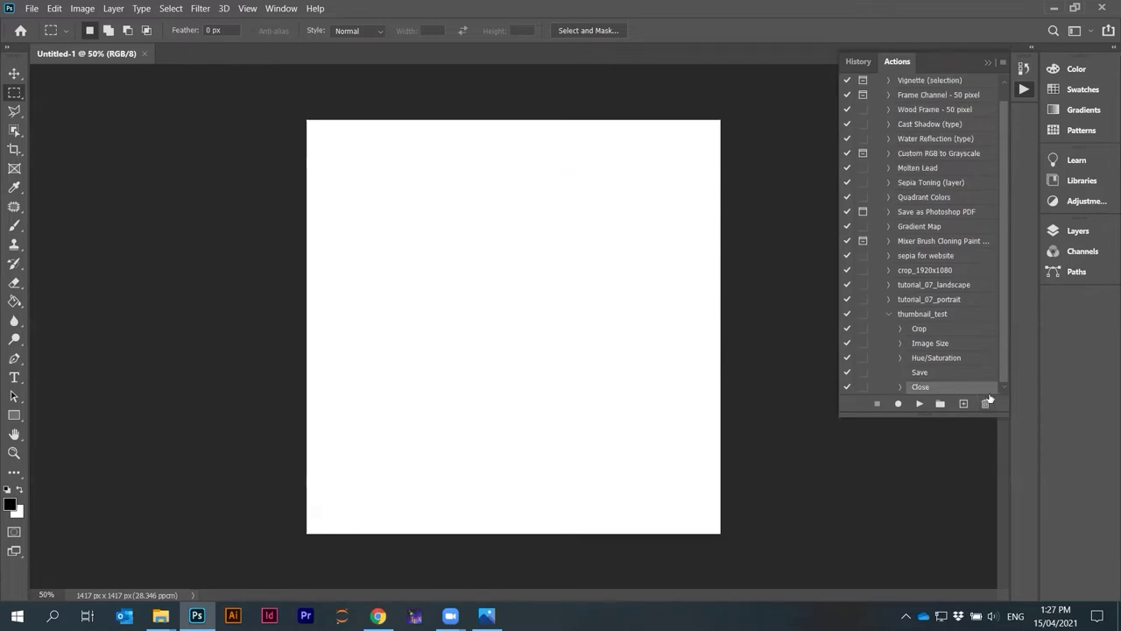
# Review thumbnail_test's recorded steps, collapse the action, and close Untitled-1
pyautogui.click(925, 330)
pyautogui.click(932, 347)
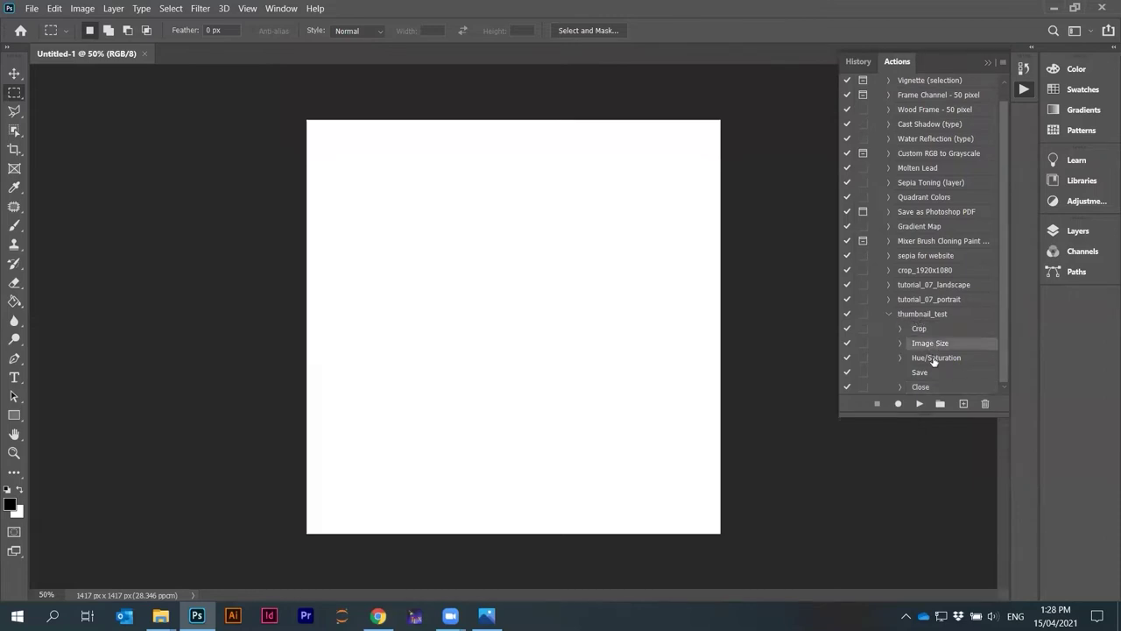
pyautogui.click(934, 361)
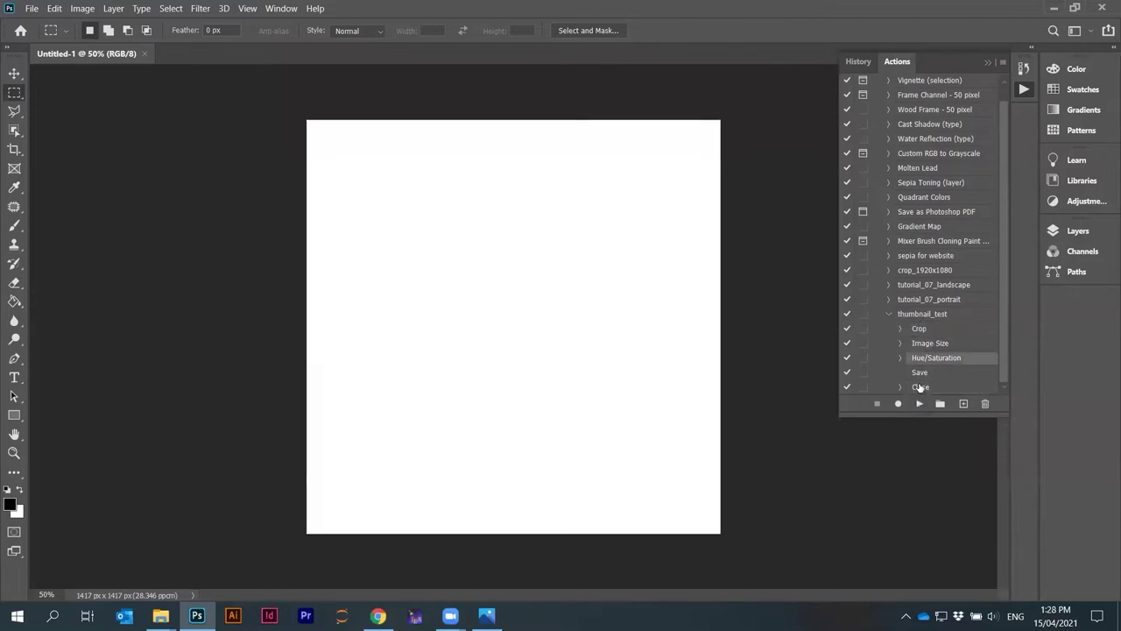
pyautogui.scroll(1, 891, 319)
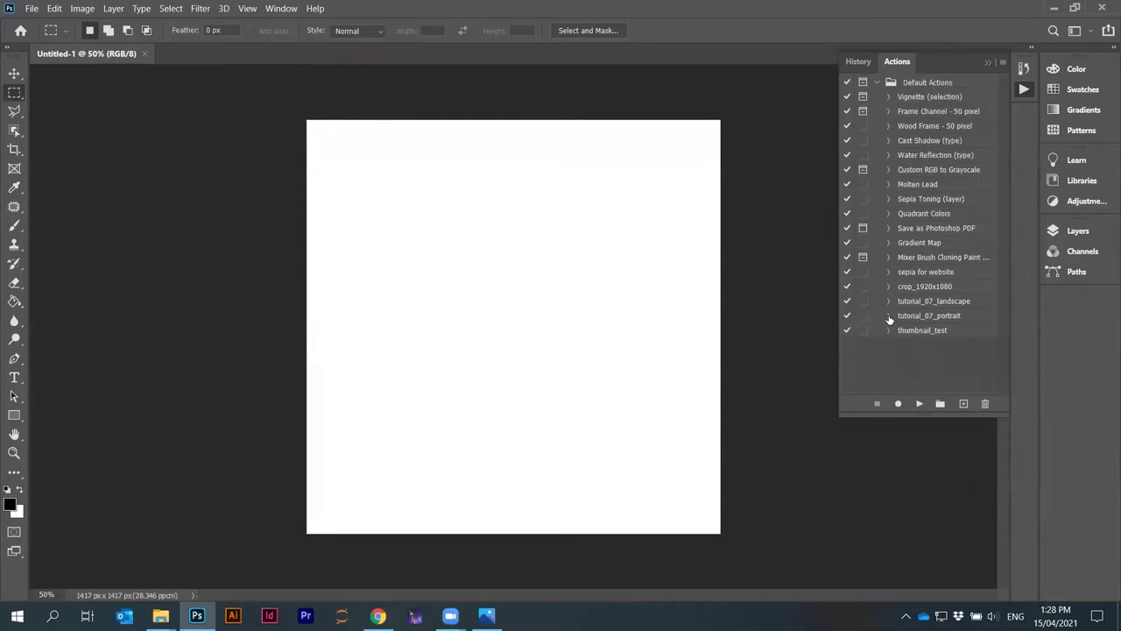
pyautogui.click(890, 332)
pyautogui.click(921, 330)
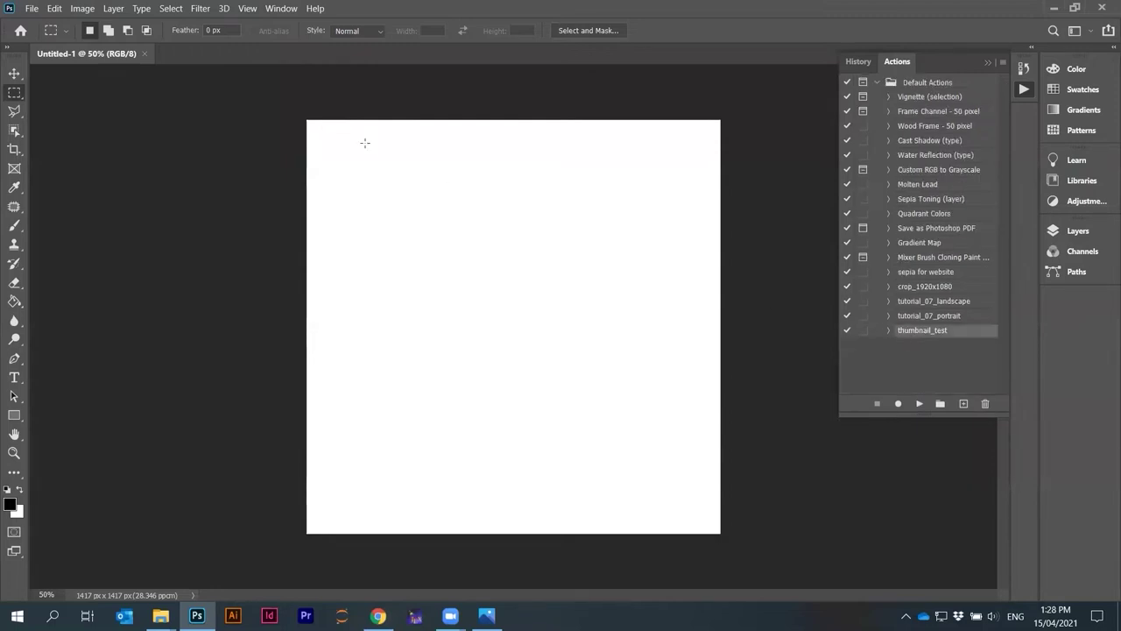
pyautogui.click(144, 54)
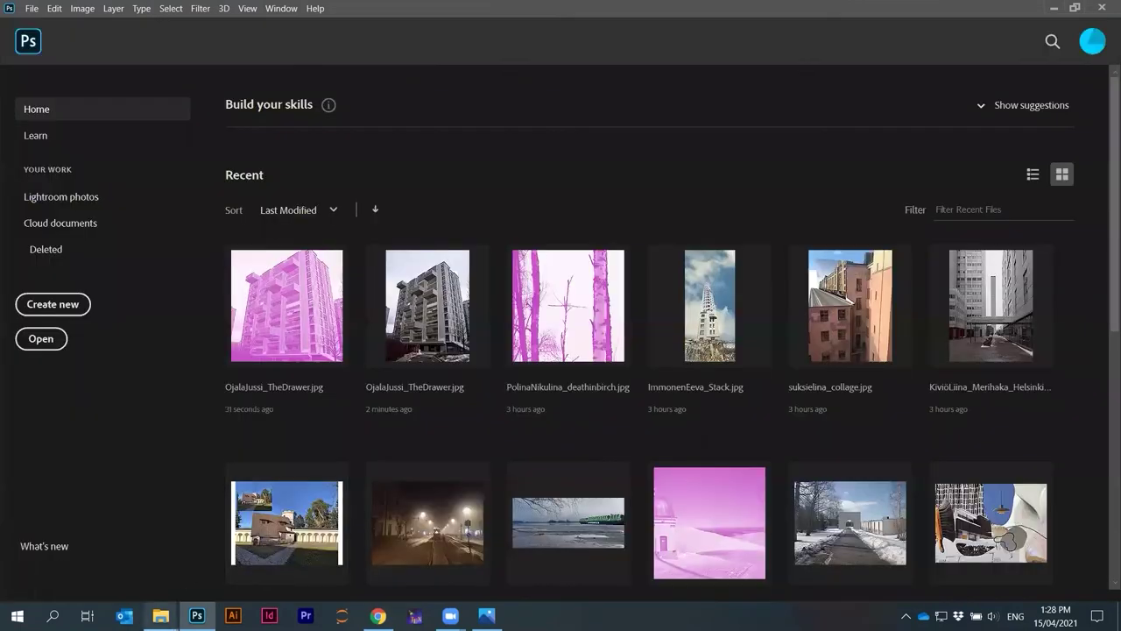
# Select the three right-hand JPGs in 07_BatchAutomation and drag them into Photoshop
pyautogui.moveTo(161, 616)
pyautogui.click(253, 543)
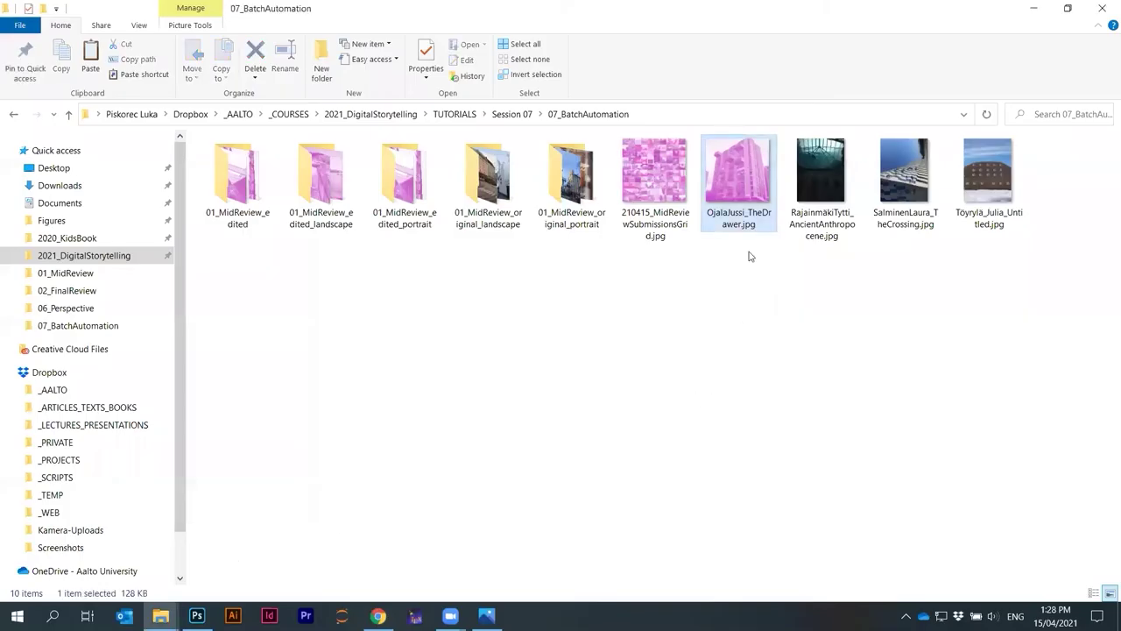
pyautogui.moveTo(1076, 338); pyautogui.dragTo(836, 337)
pyautogui.click(491, 613)
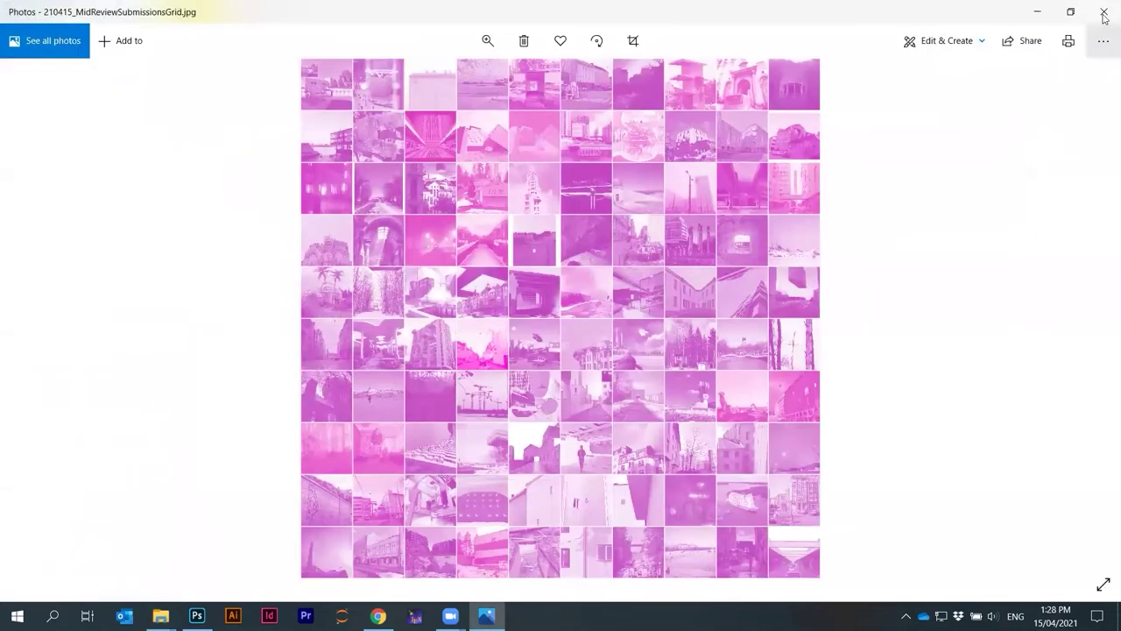
pyautogui.click(1104, 12)
pyautogui.moveTo(802, 200); pyautogui.dragTo(289, 525)
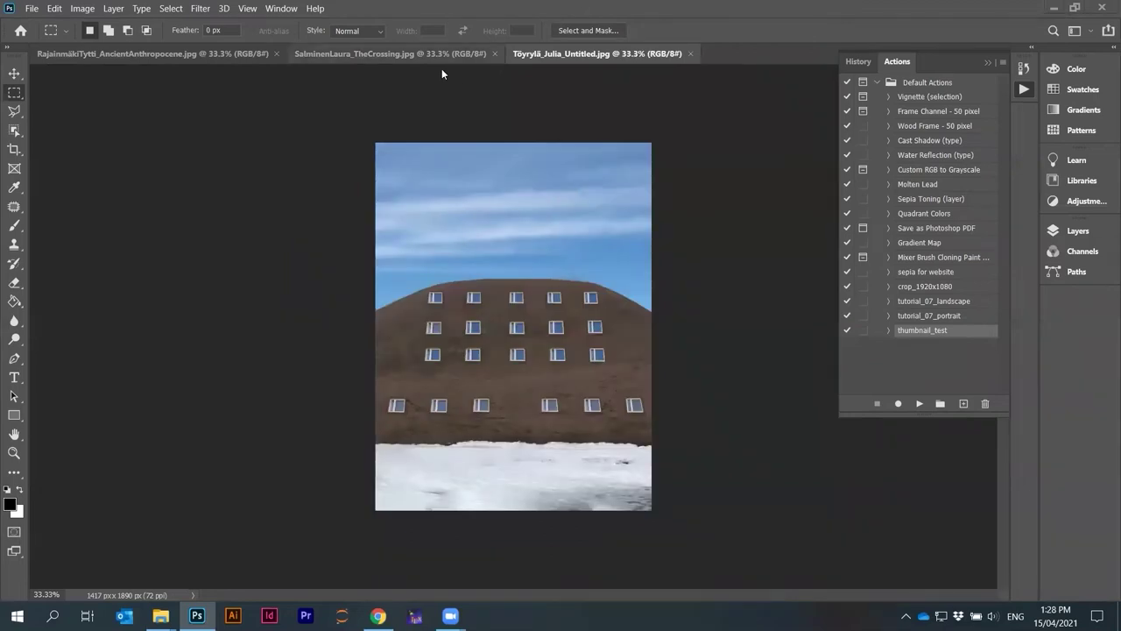
# Cycle through the three open photos to the glass-roof image and return to the Actions list
pyautogui.click(177, 54)
pyautogui.hotkey('ctrl', 'Tab')
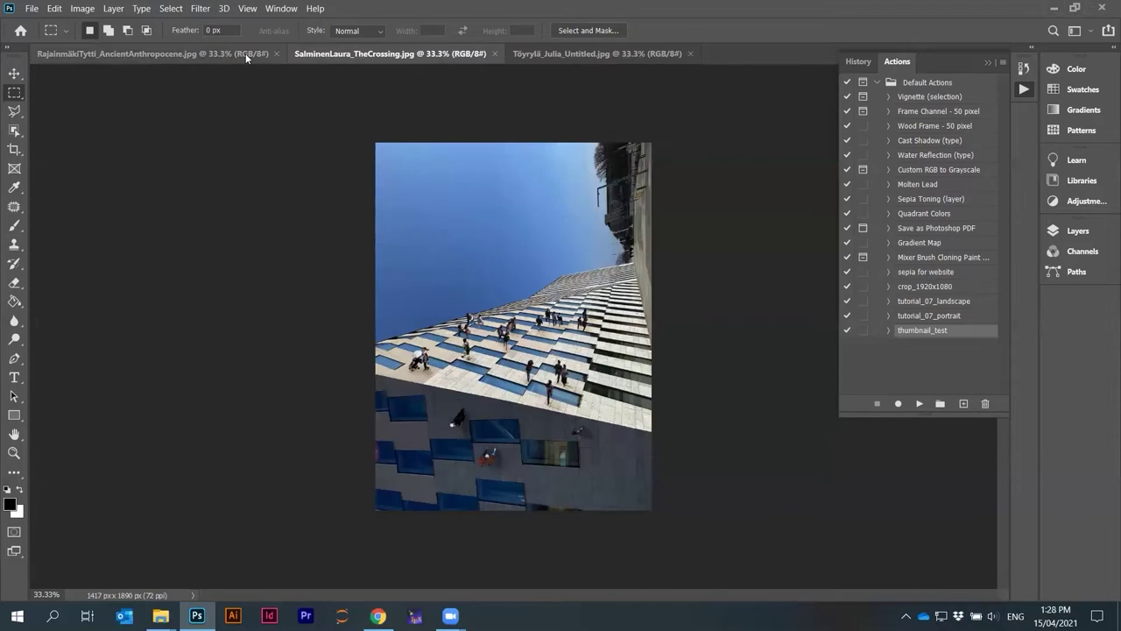
pyautogui.click(246, 53)
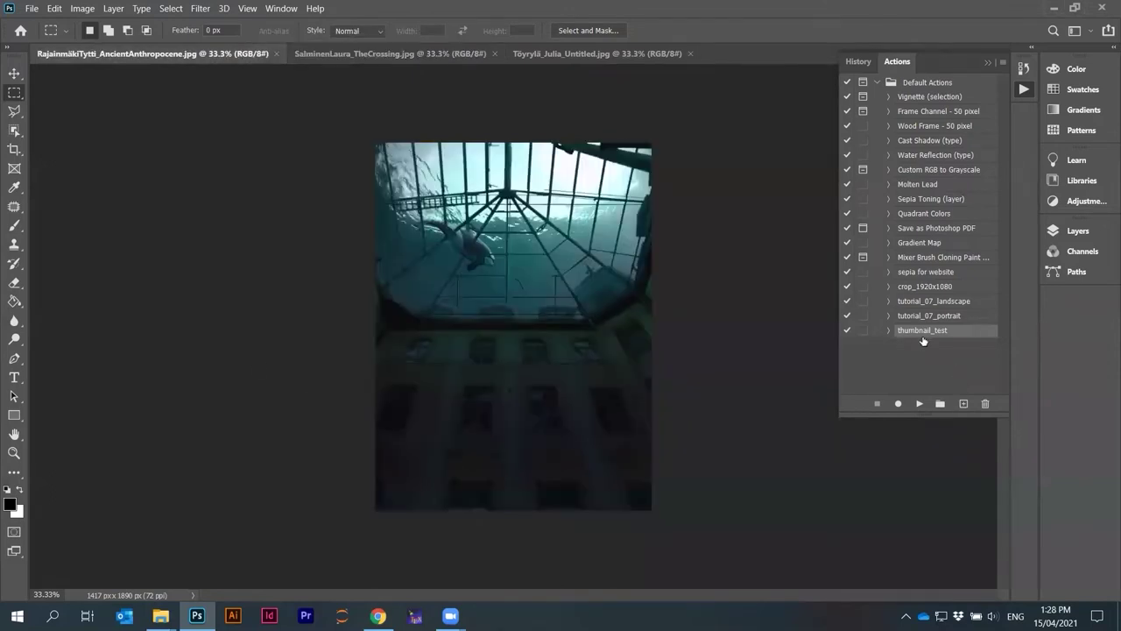
pyautogui.click(853, 66)
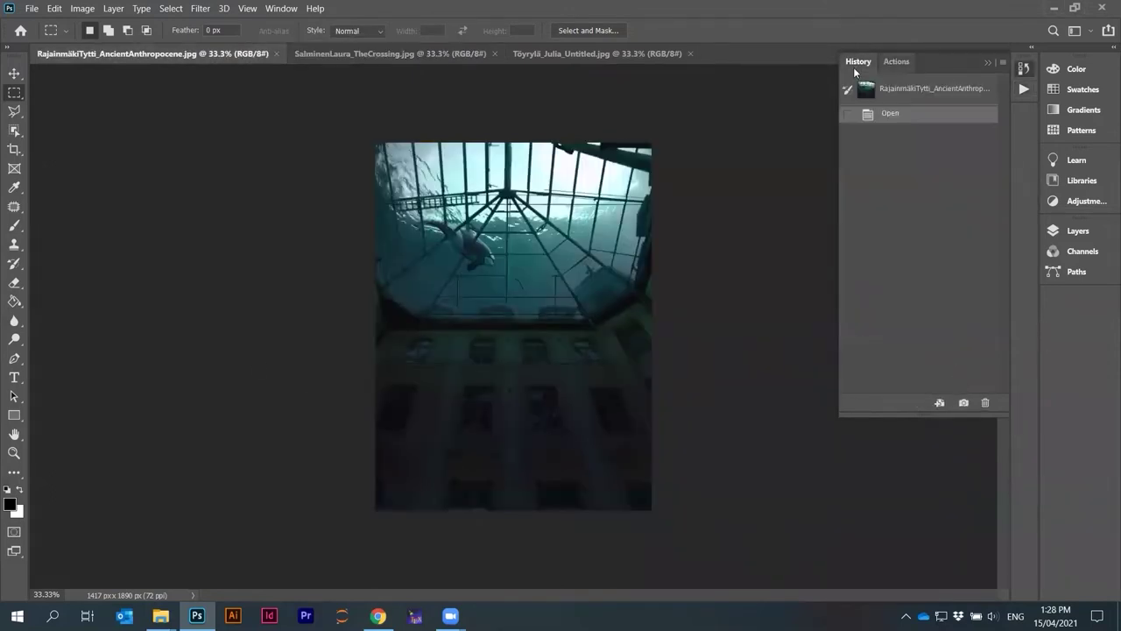
pyautogui.click(896, 61)
# Run the thumbnail_test action on the glass-roof and angled facade photos
pyautogui.click(918, 317)
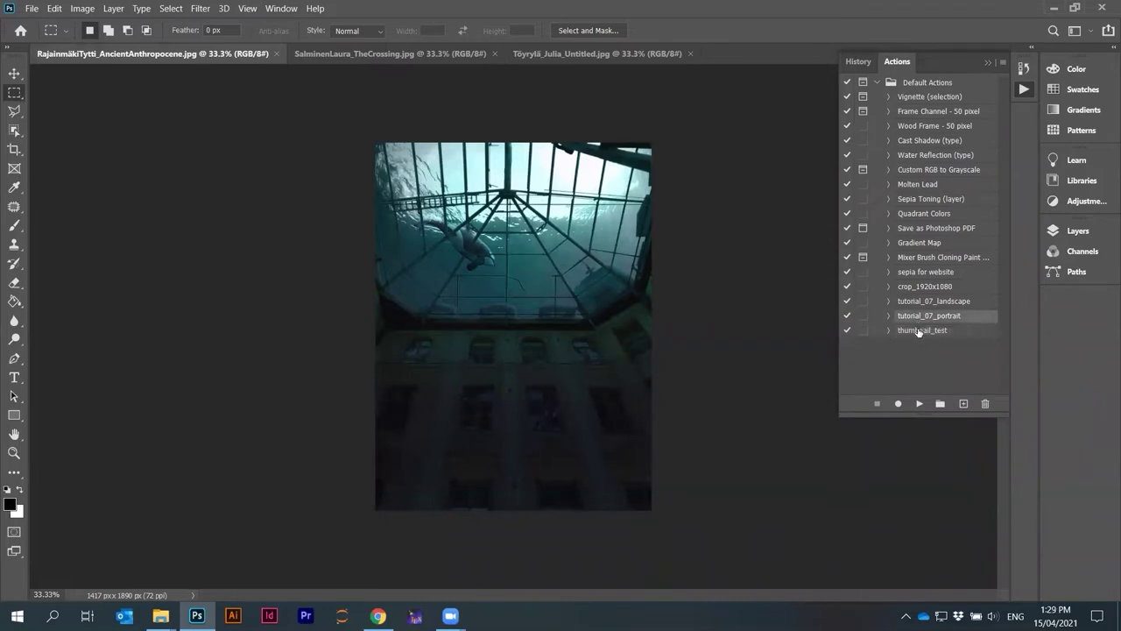
pyautogui.click(918, 331)
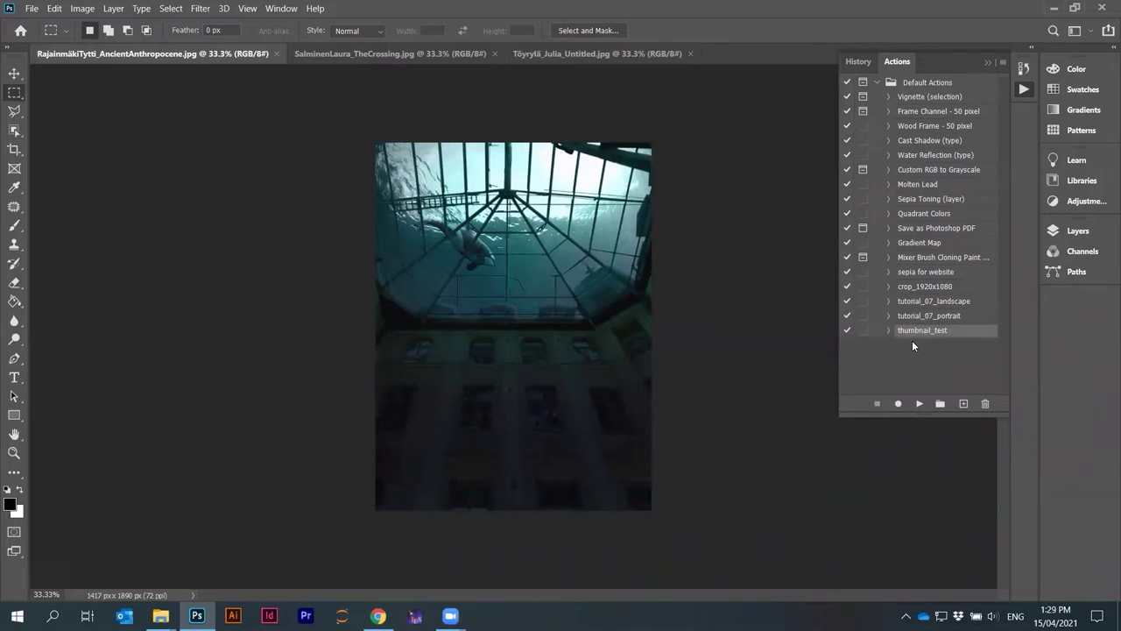
pyautogui.click(920, 406)
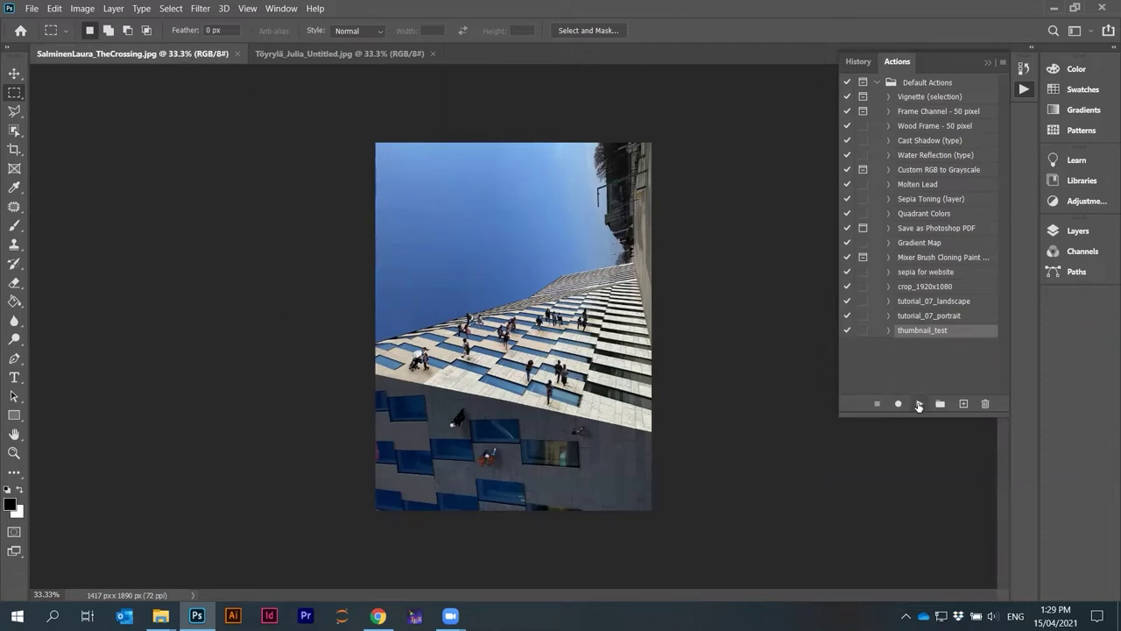
pyautogui.click(918, 404)
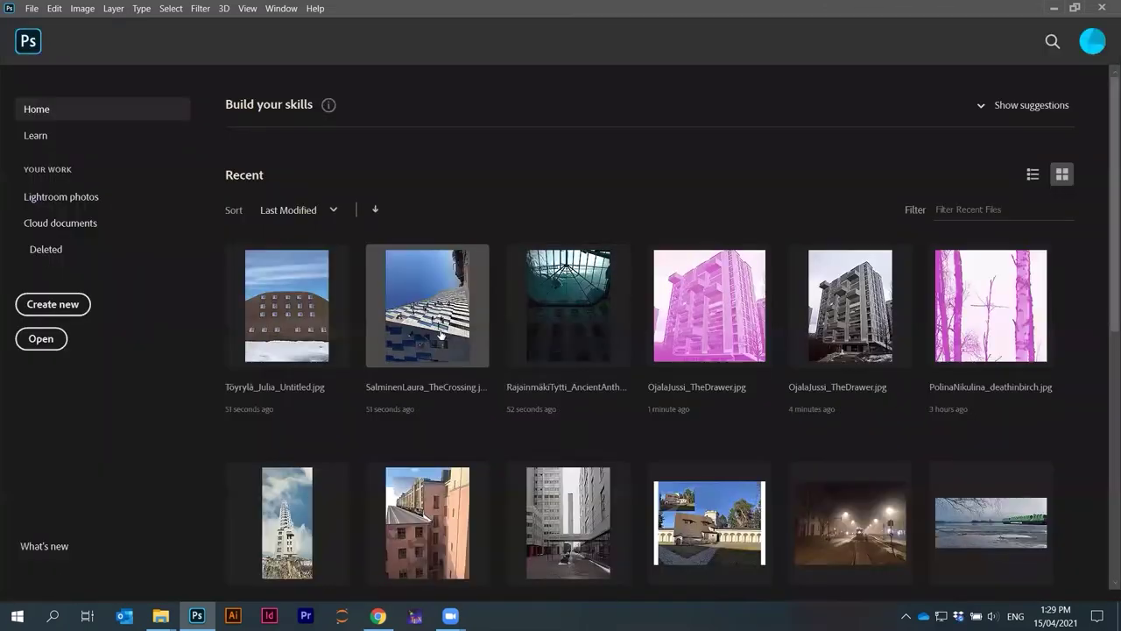
# Return to the processed photos and scroll through the magenta thumbnails
pyautogui.hotkey('alt', 'Tab')
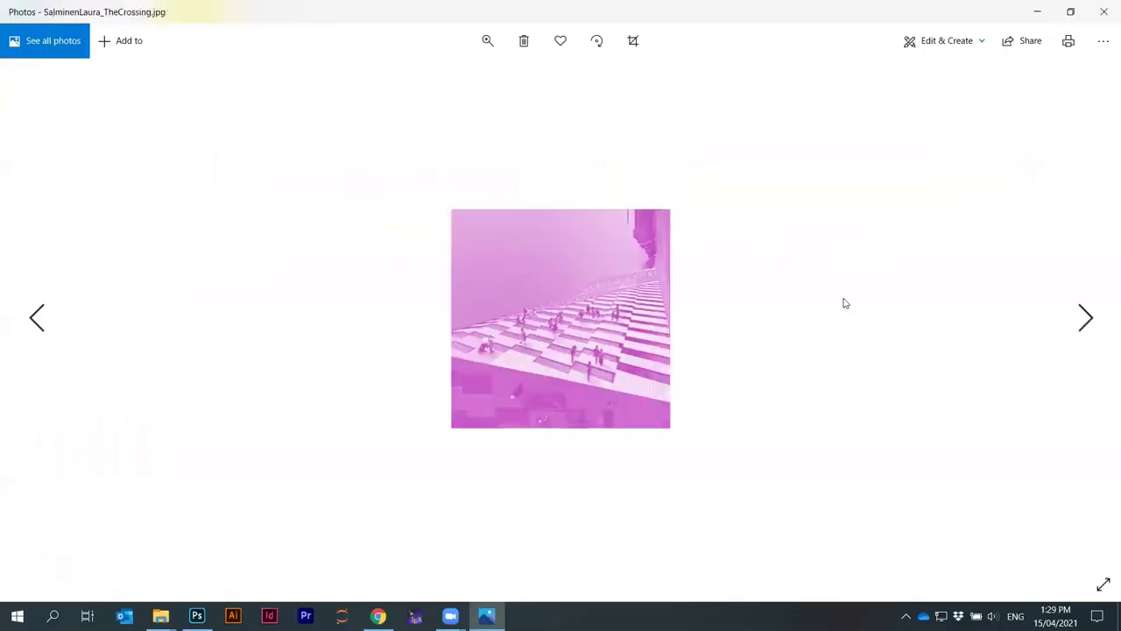
pyautogui.scroll(3, 845, 304)
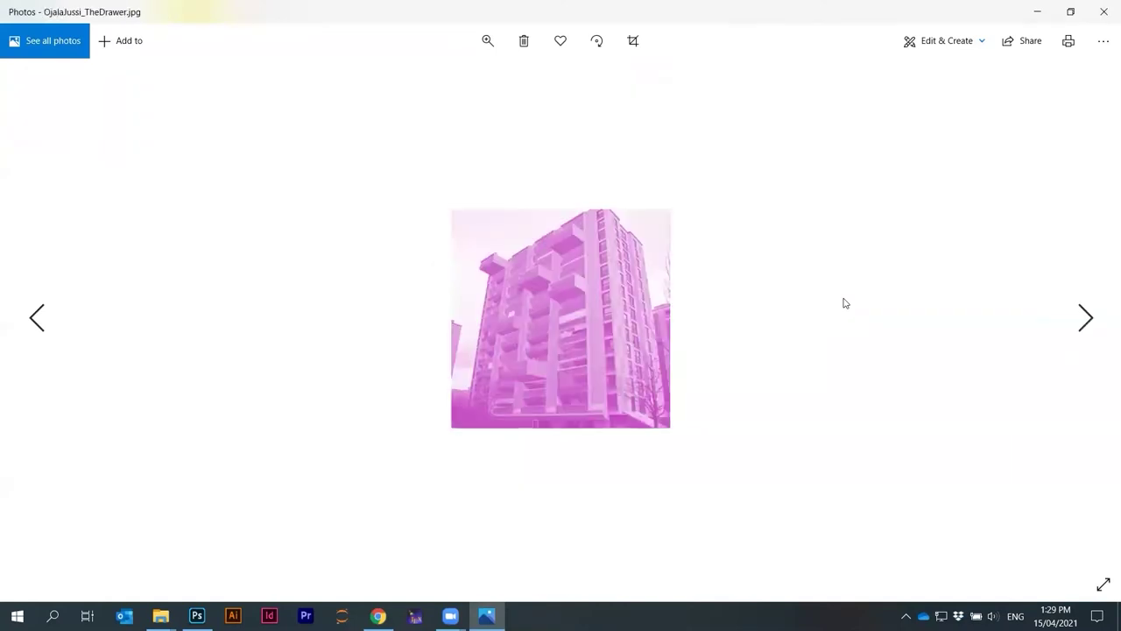
pyautogui.scroll(-3, 845, 303)
pyautogui.scroll(2, 846, 303)
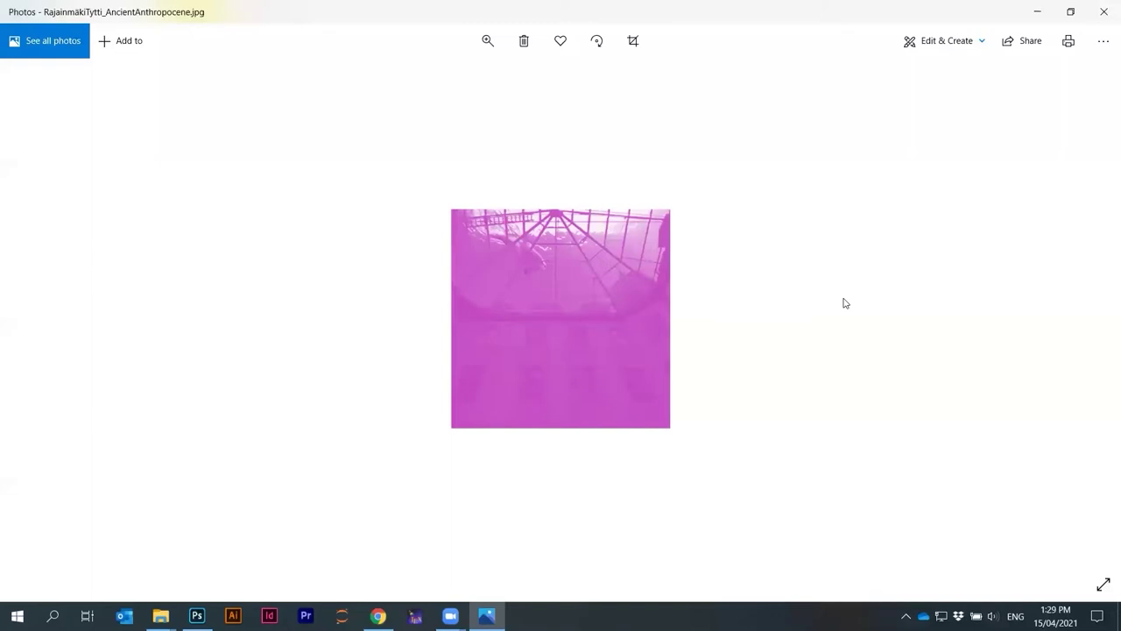
pyautogui.scroll(-2, 846, 303)
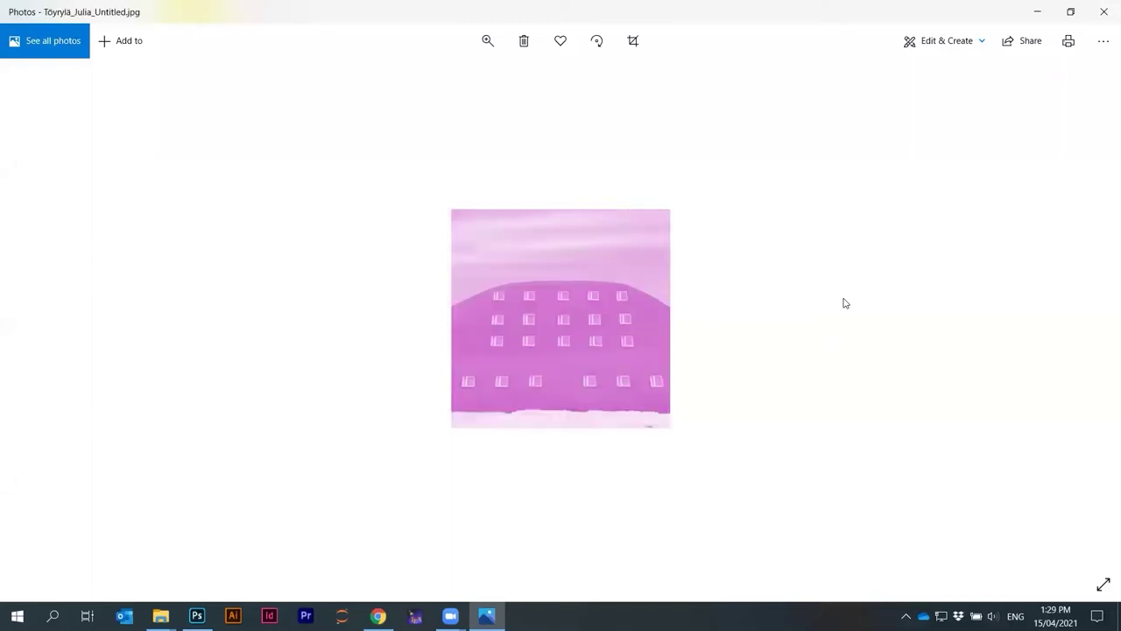
pyautogui.scroll(1, 845, 303)
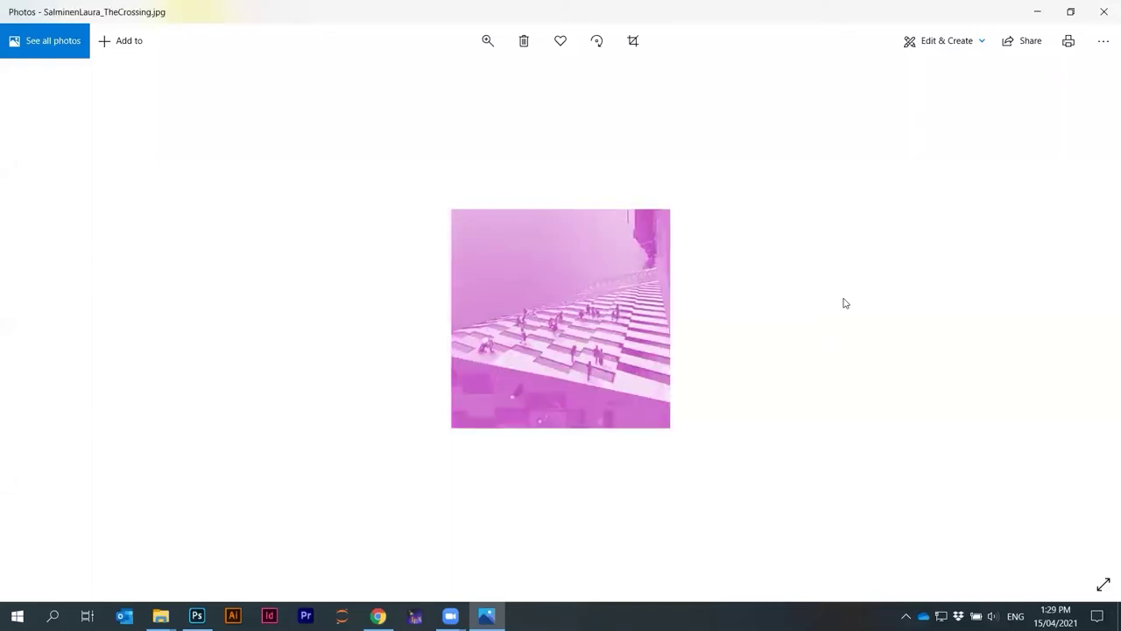
pyautogui.scroll(2, 845, 303)
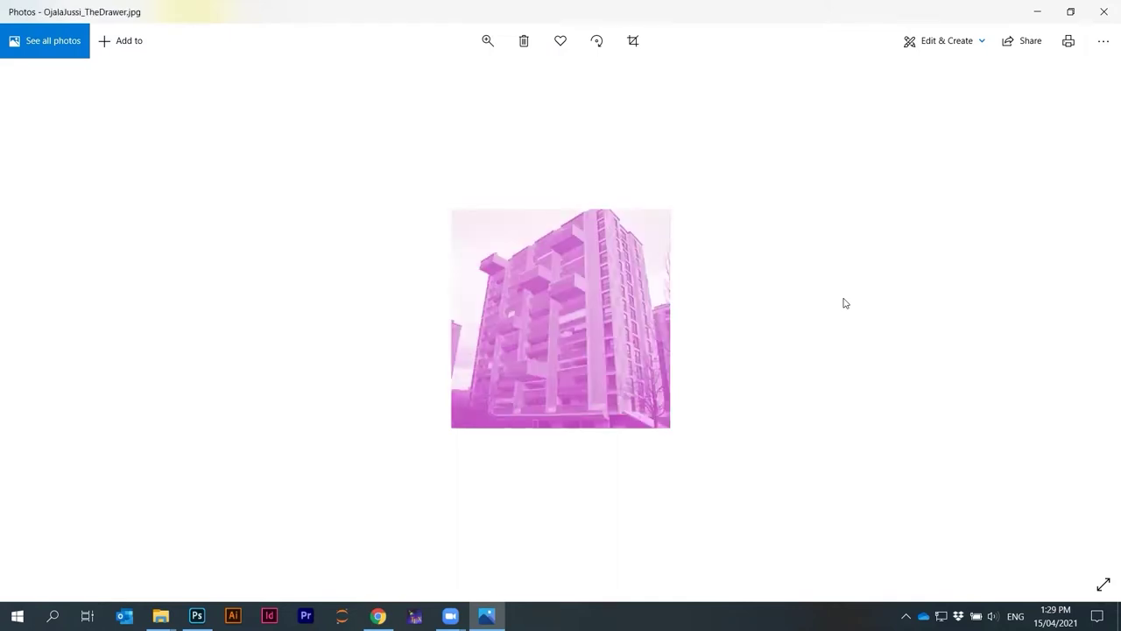
pyautogui.scroll(-1, 846, 304)
pyautogui.scroll(1, 846, 303)
# Flip back and forth through the pink thumbnails, then close the Photos viewer
pyautogui.press('Right')
pyautogui.press('Right')
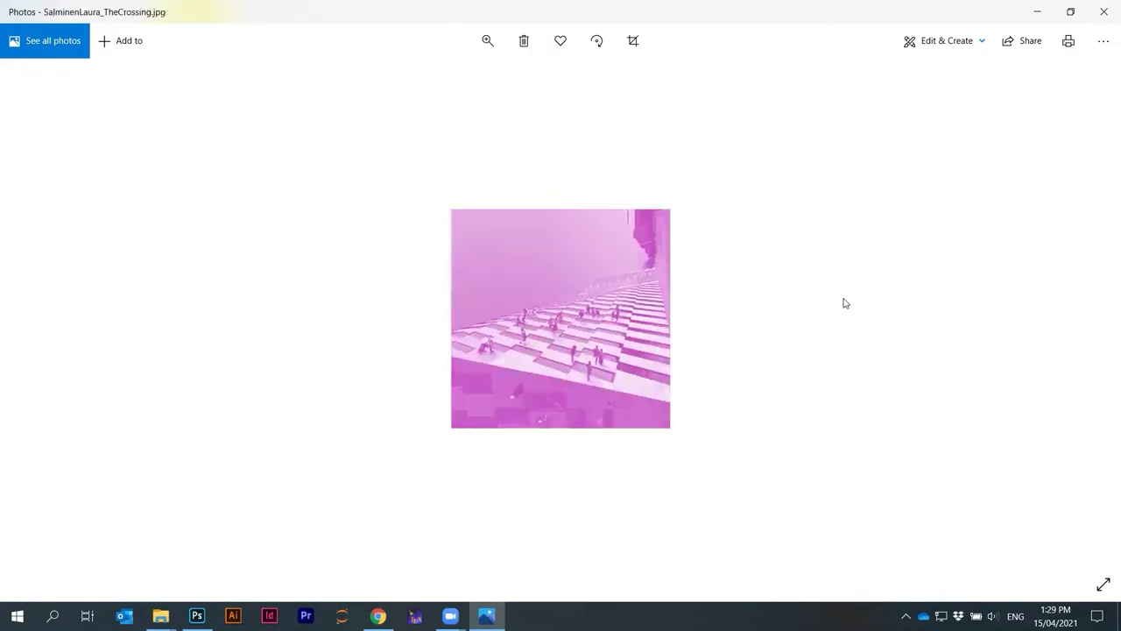
pyautogui.press('Right')
pyautogui.press('Right')
pyautogui.press('Right')
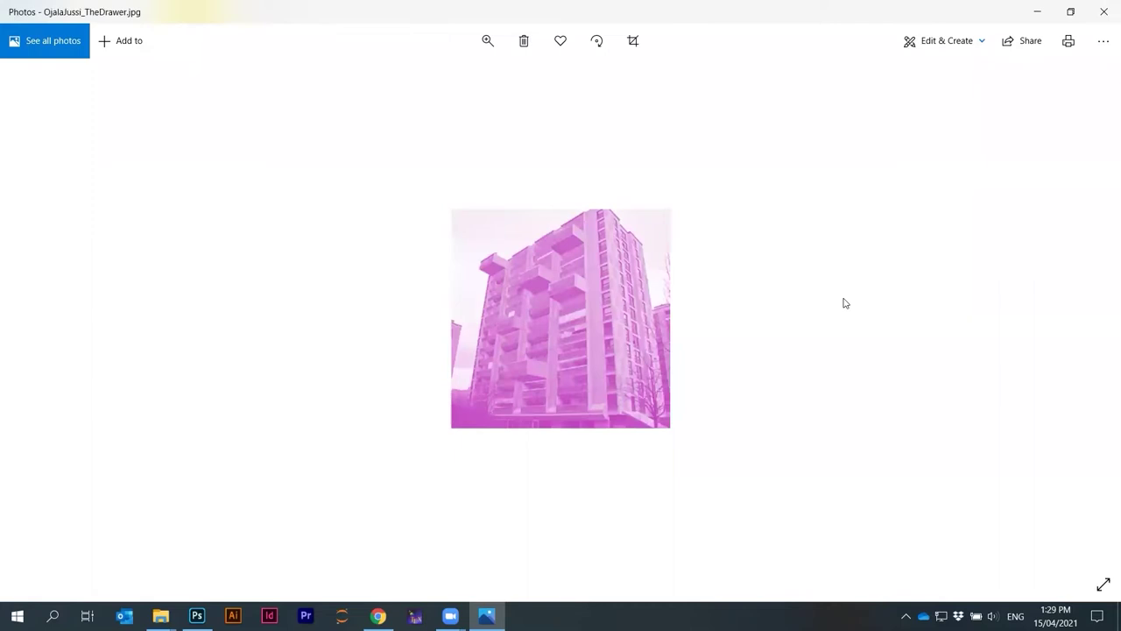
pyautogui.press('Left')
pyautogui.press('Left')
pyautogui.press('Left')
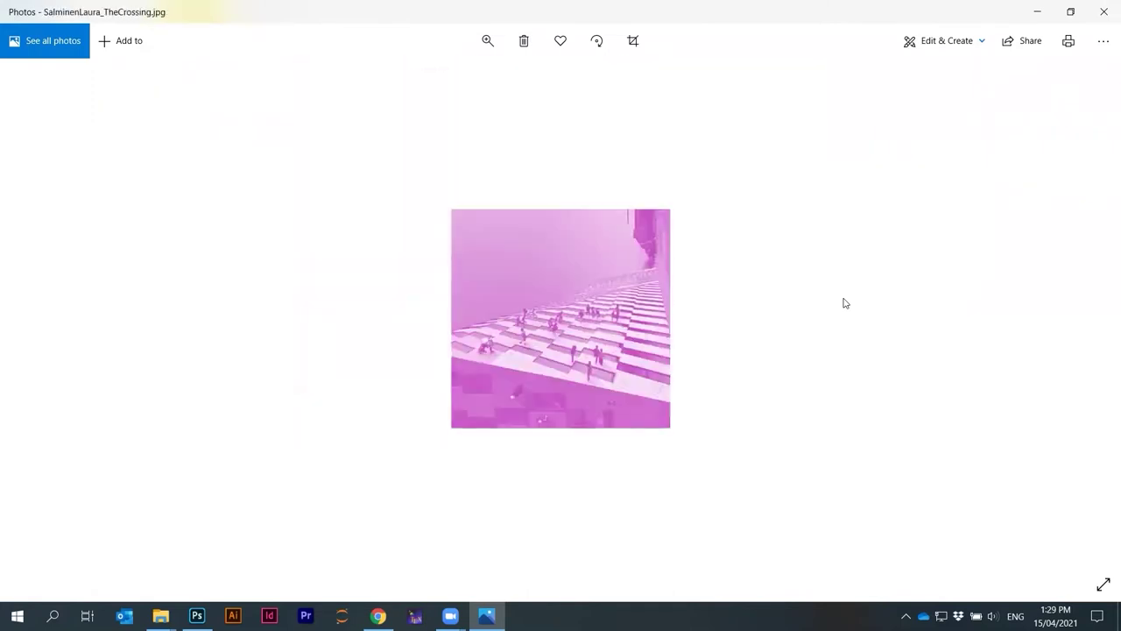
pyautogui.press('Left')
pyautogui.press('Right')
pyautogui.press('Right')
pyautogui.press('Right')
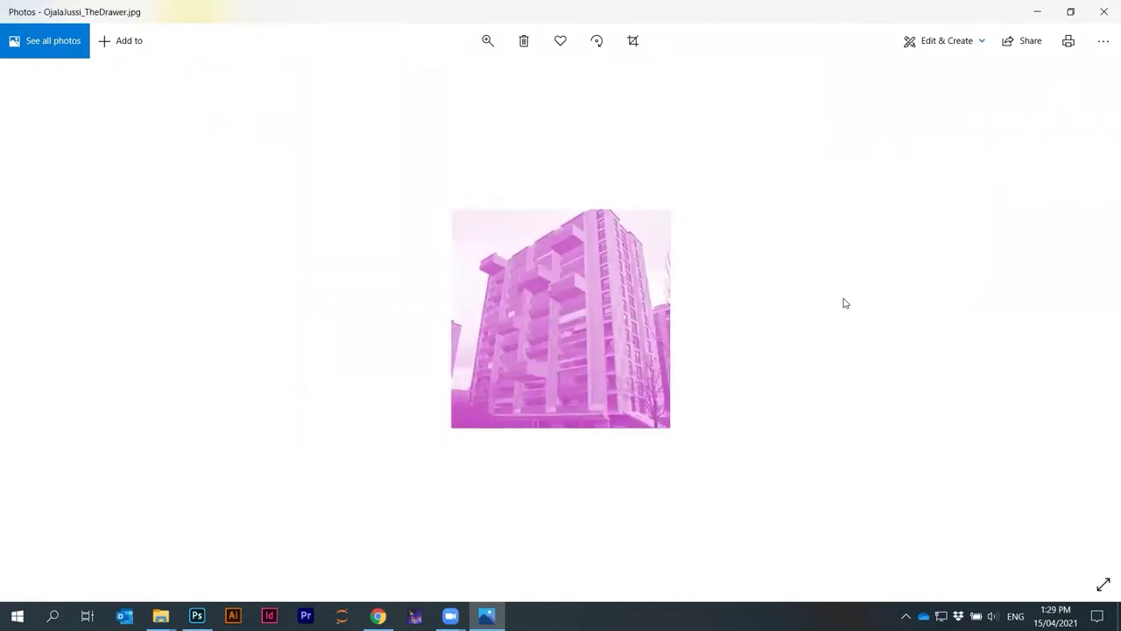
pyautogui.click(1103, 11)
# Look inside 01_MidReview_original_landscape, then return to 07_BatchAutomation
pyautogui.moveTo(1051, 292); pyautogui.dragTo(701, 140)
pyautogui.click(490, 198)
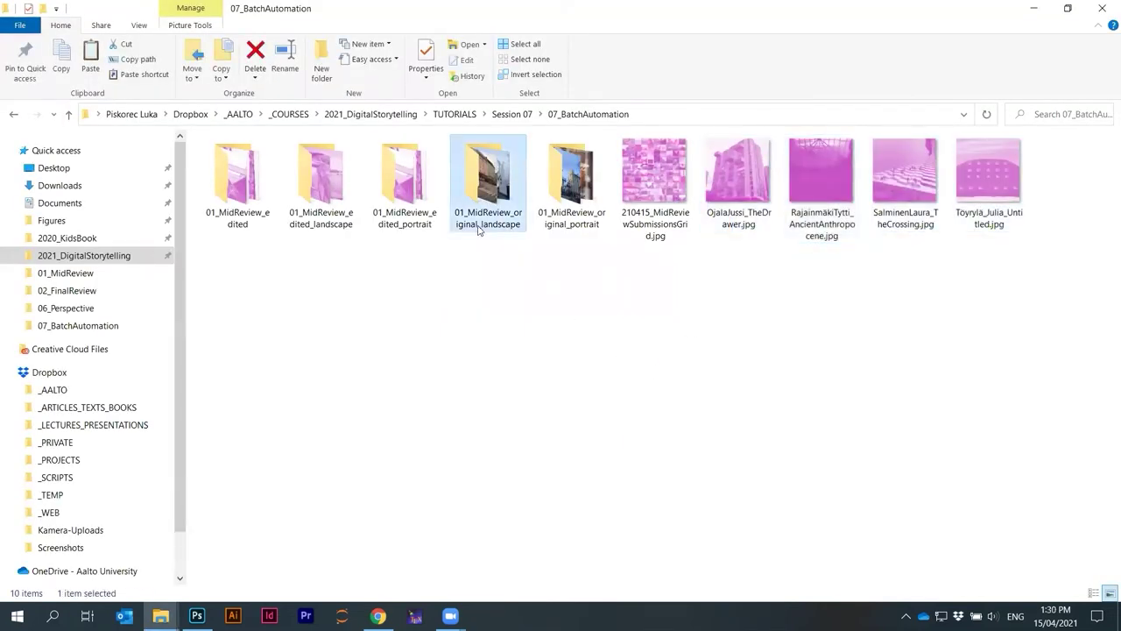
pyautogui.click(479, 279)
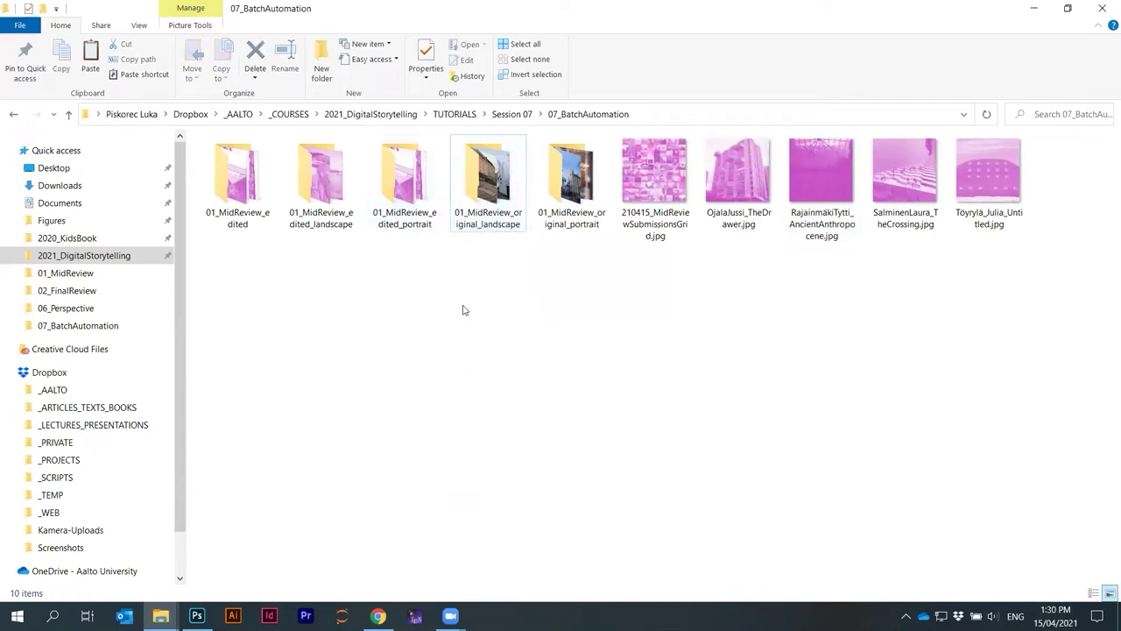
pyautogui.doubleClick(491, 209)
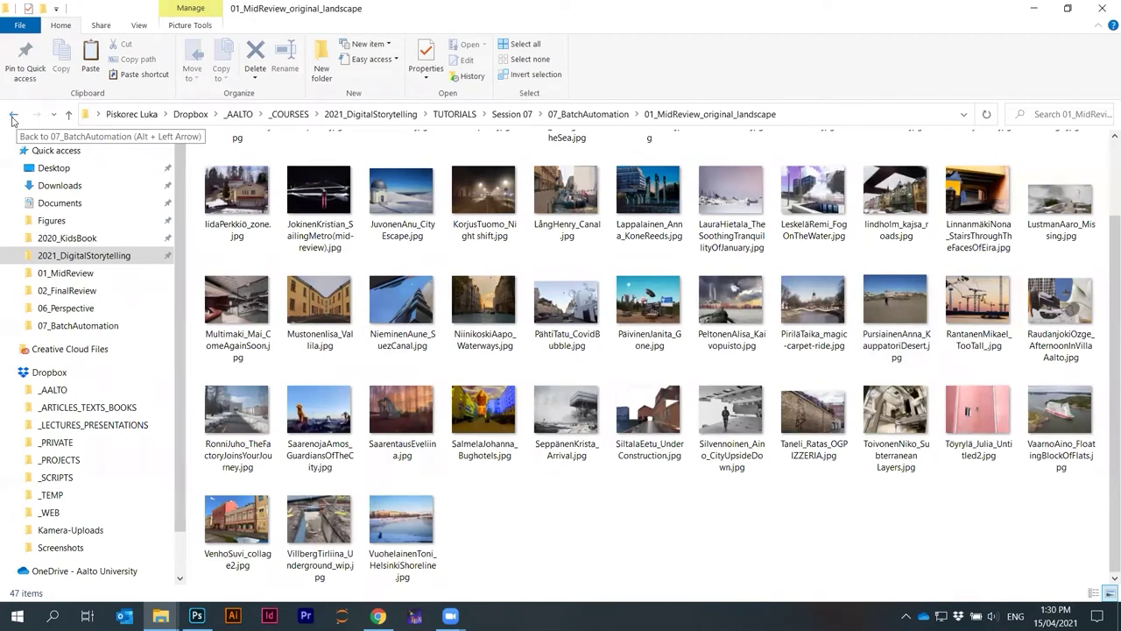
pyautogui.click(14, 117)
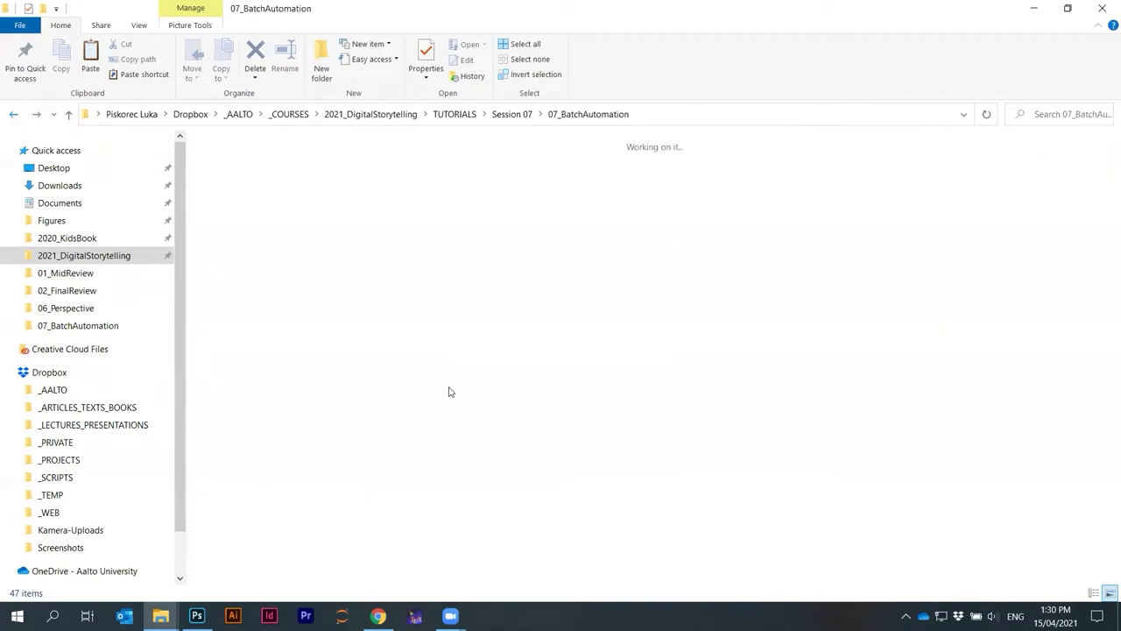
# Create a new folder named portrait_images in 07_BatchAutomation
pyautogui.rightClick(565, 391)
pyautogui.moveTo(624, 354)
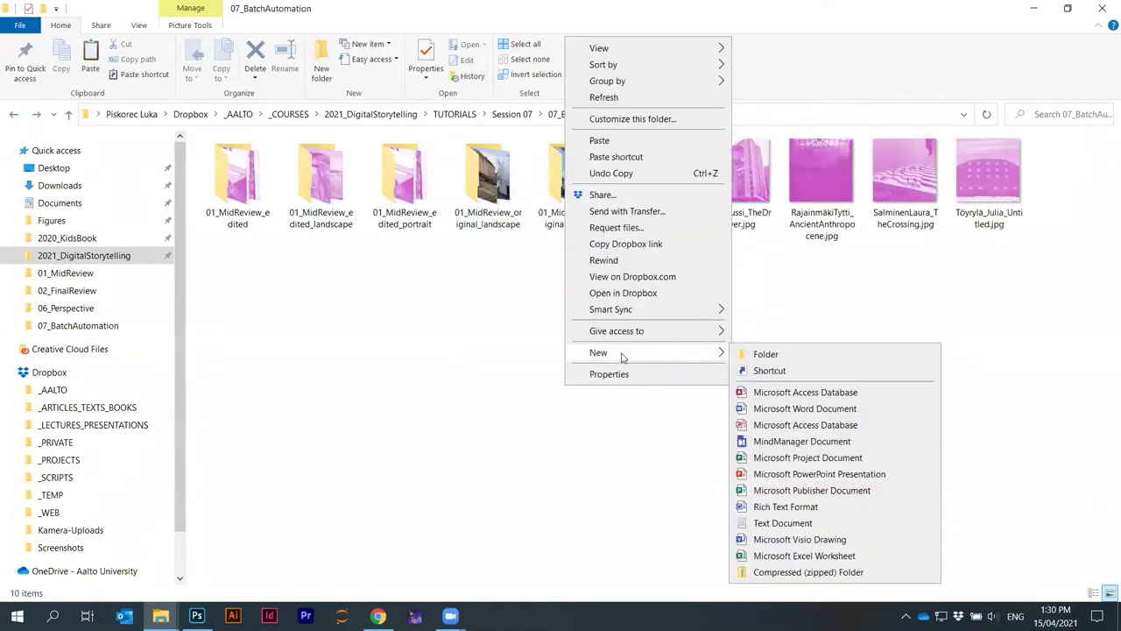
pyautogui.click(774, 355)
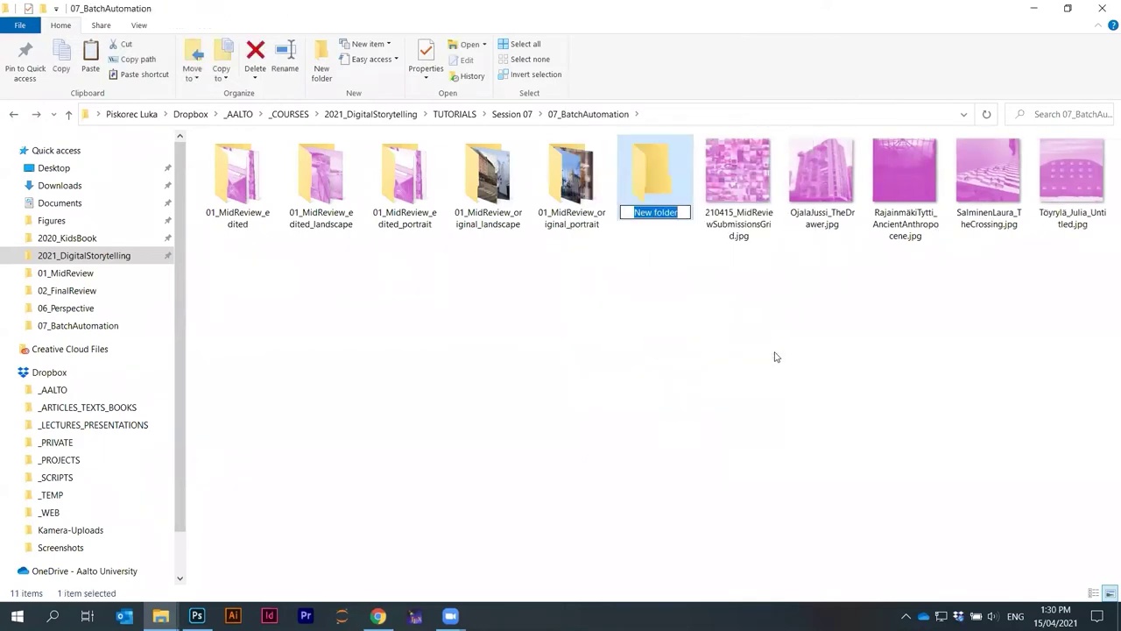
pyautogui.write('portra')
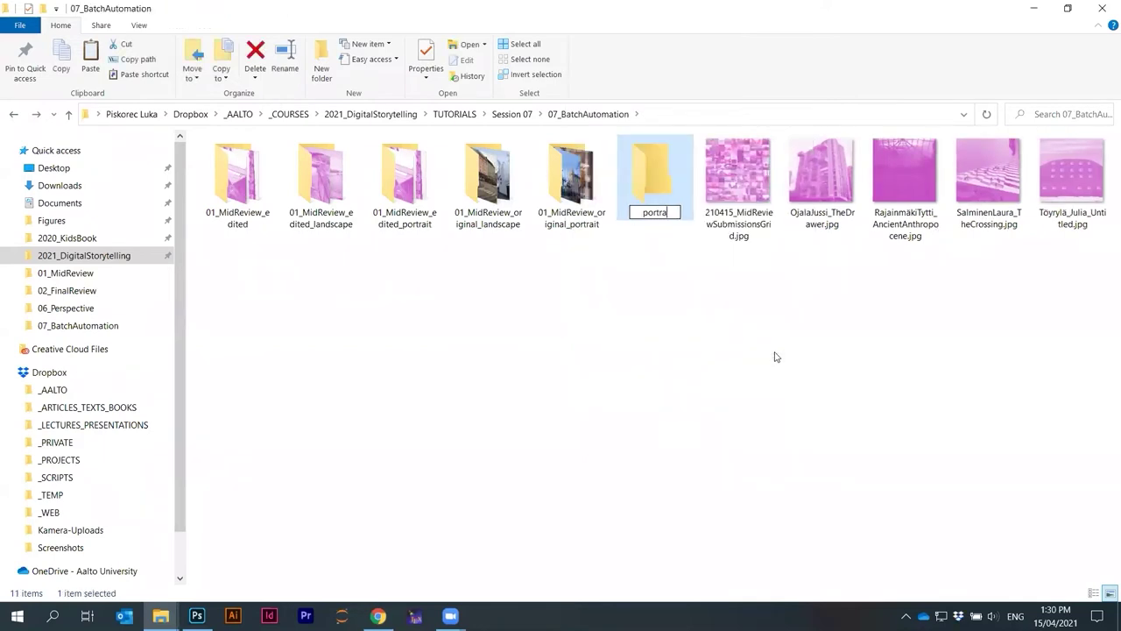
pyautogui.write('it_images')
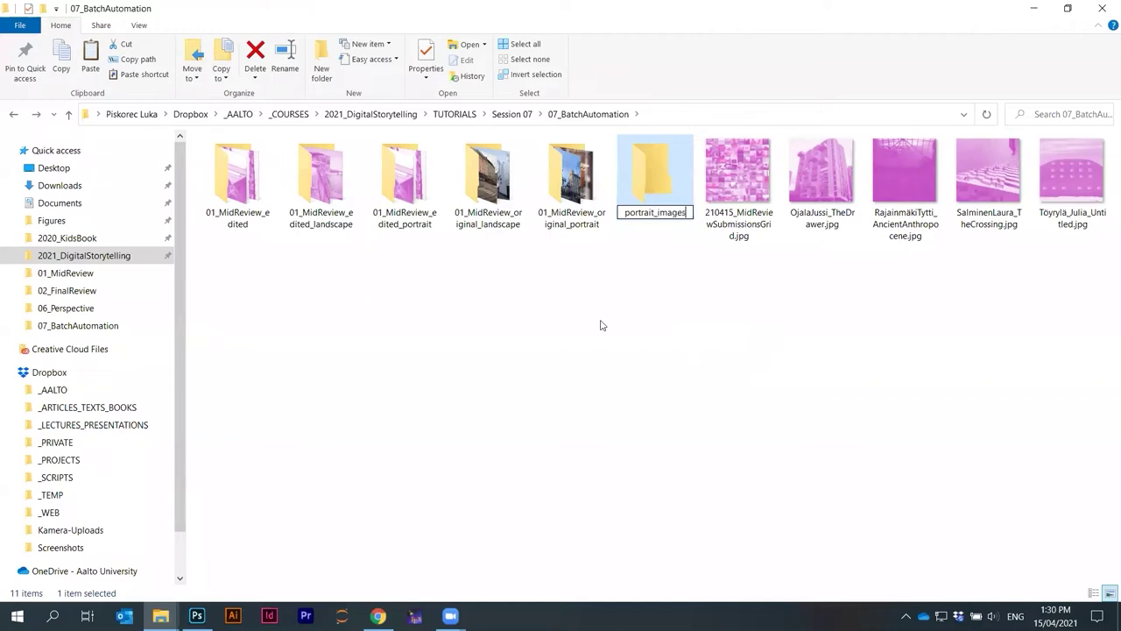
pyautogui.press('Return')
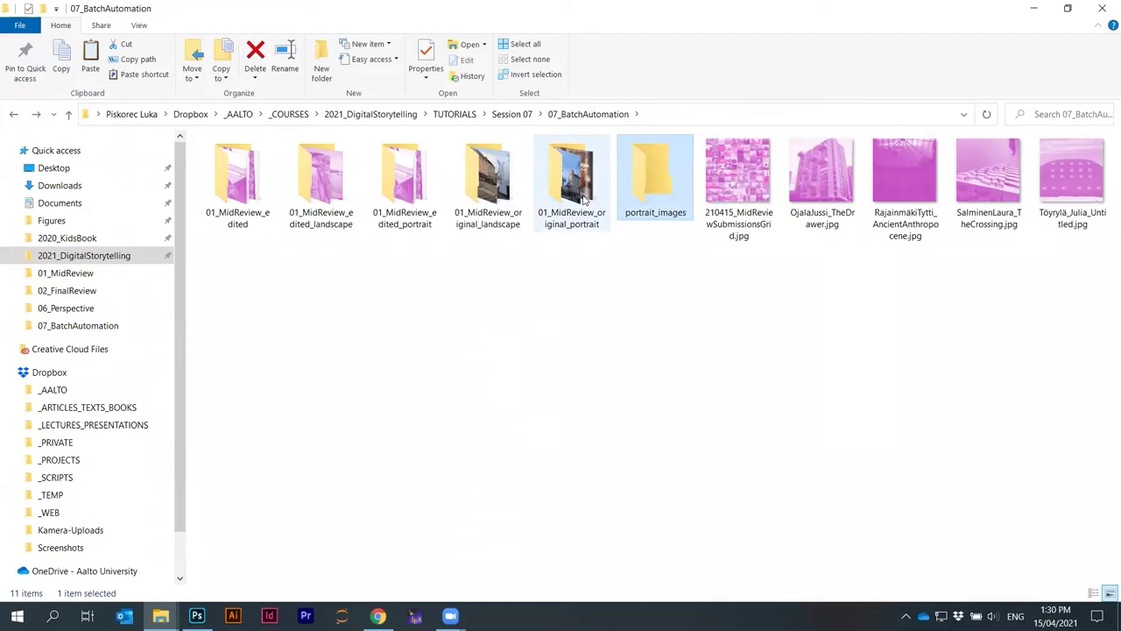
# Select the last 20 photos in 01_MidReview_original_portrait, then go back to 07_BatchAutomation
pyautogui.doubleClick(583, 199)
pyautogui.scroll(-2, 645, 377)
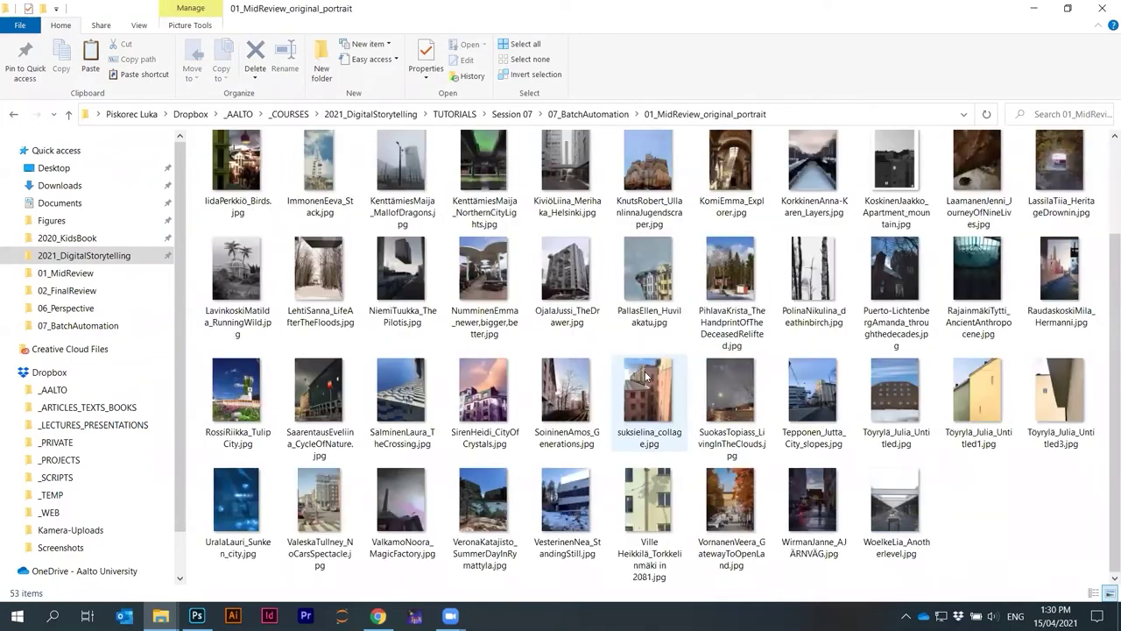
pyautogui.moveTo(1070, 529); pyautogui.dragTo(482, 419)
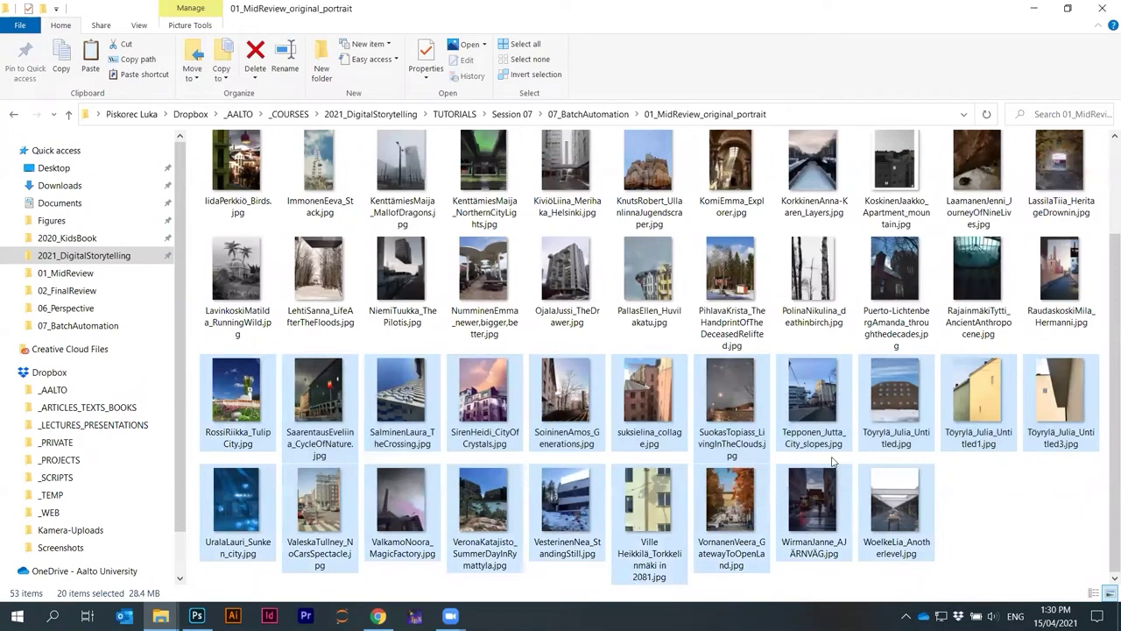
pyautogui.click(12, 117)
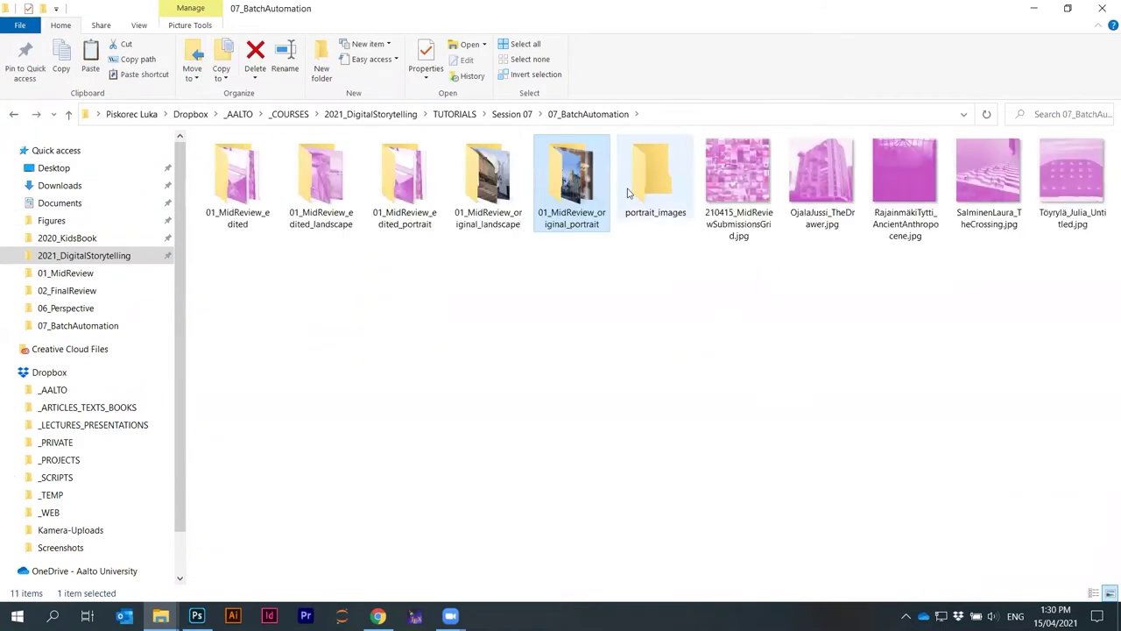
# Paste the 20 copied portraits into portrait_images and show them as large thumbnails
pyautogui.doubleClick(646, 165)
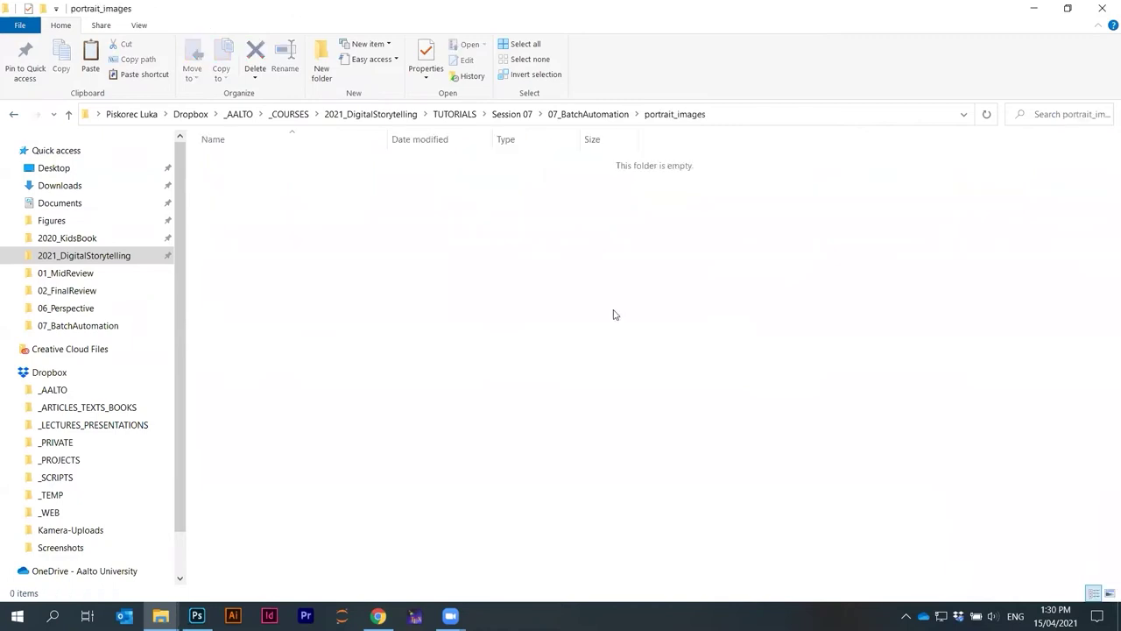
pyautogui.hotkey('ctrl', 'v')
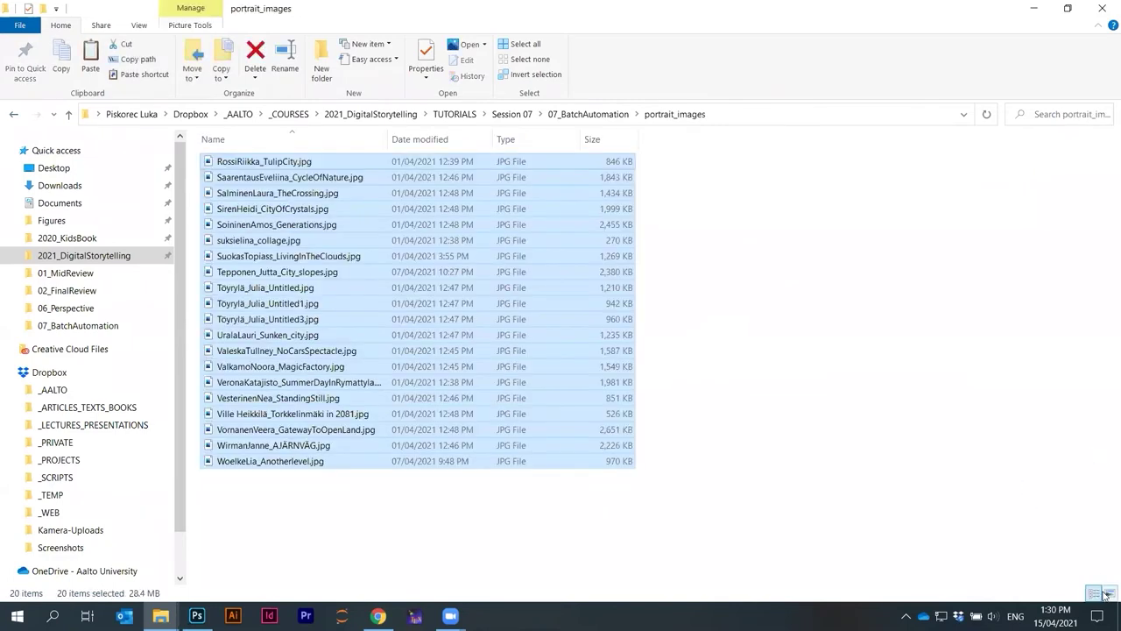
pyautogui.click(1108, 593)
pyautogui.click(802, 507)
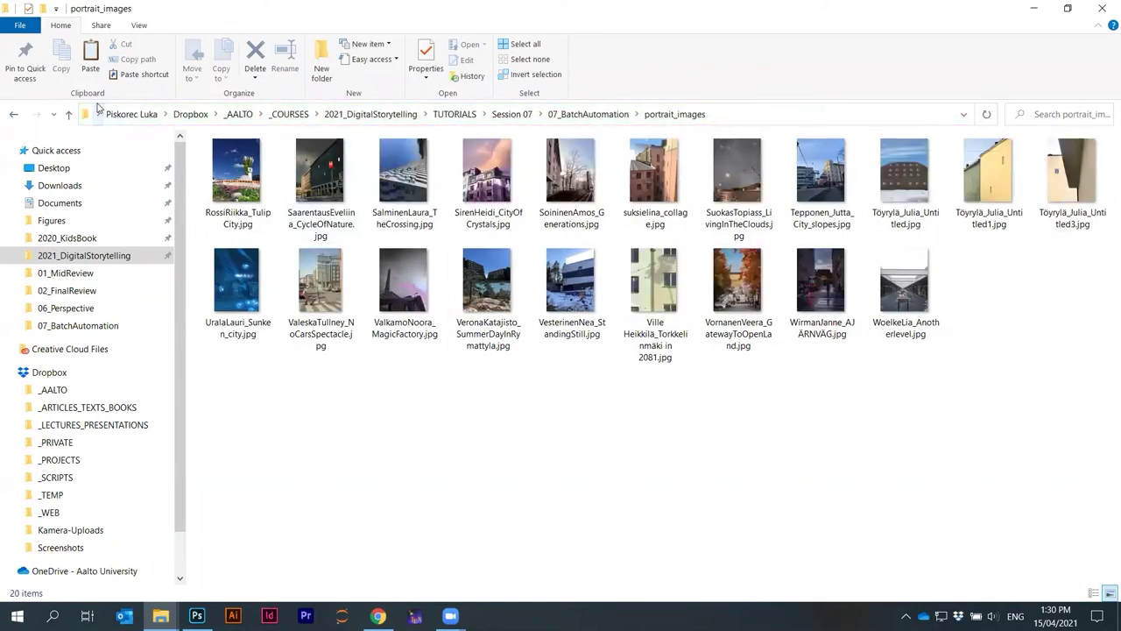
pyautogui.click(18, 114)
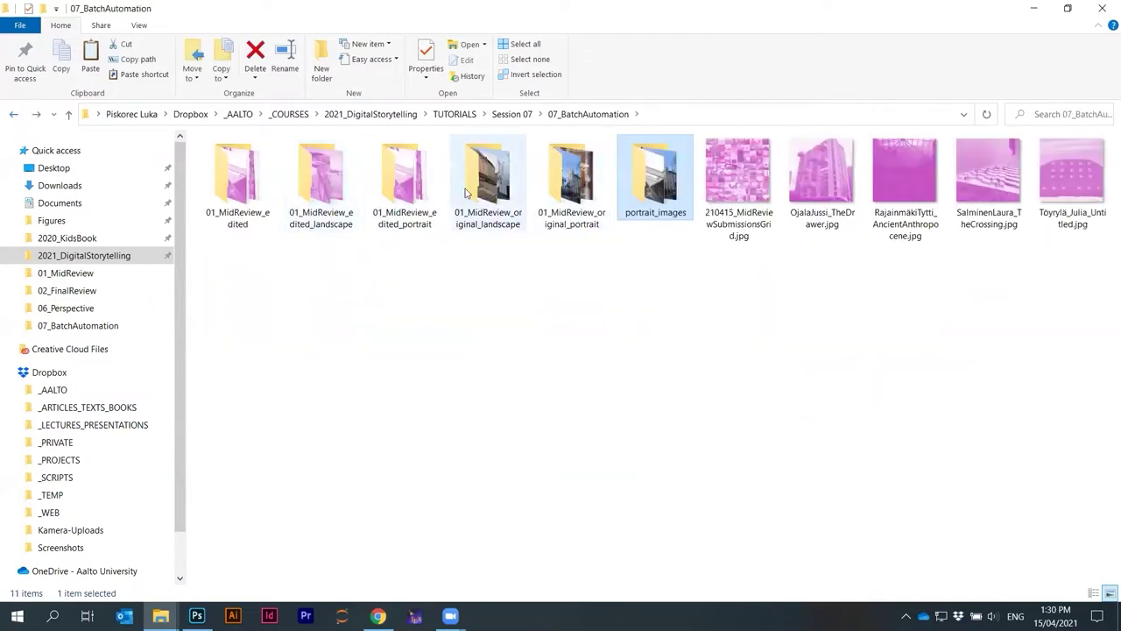
pyautogui.doubleClick(663, 161)
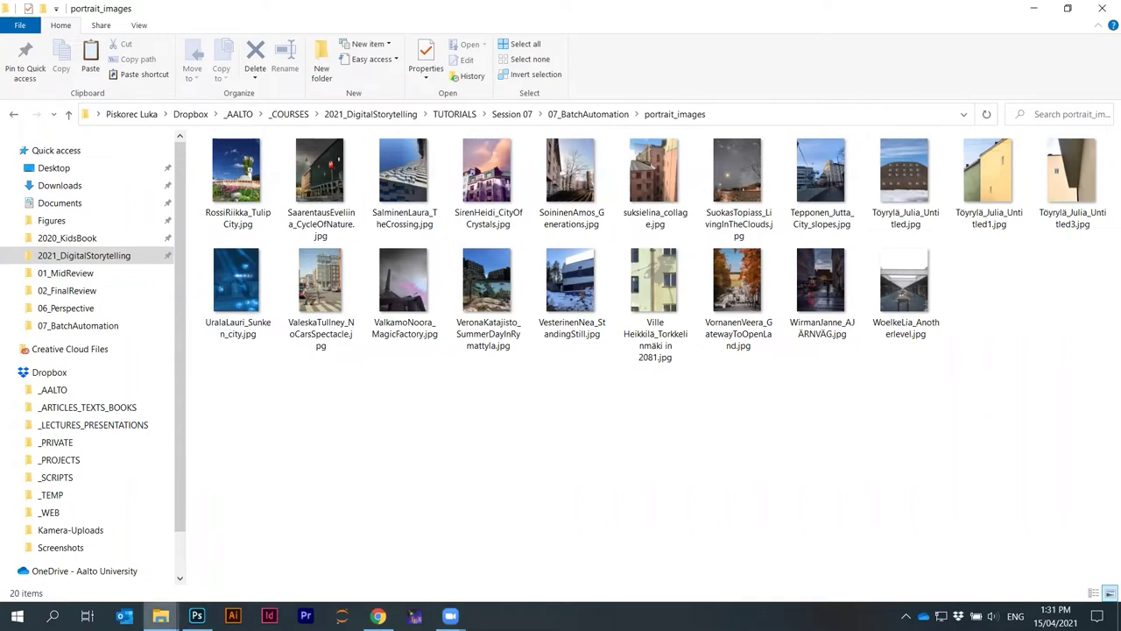
# Open the Batch dialog in Photoshop with thumbnail_test as the action
pyautogui.click(197, 616)
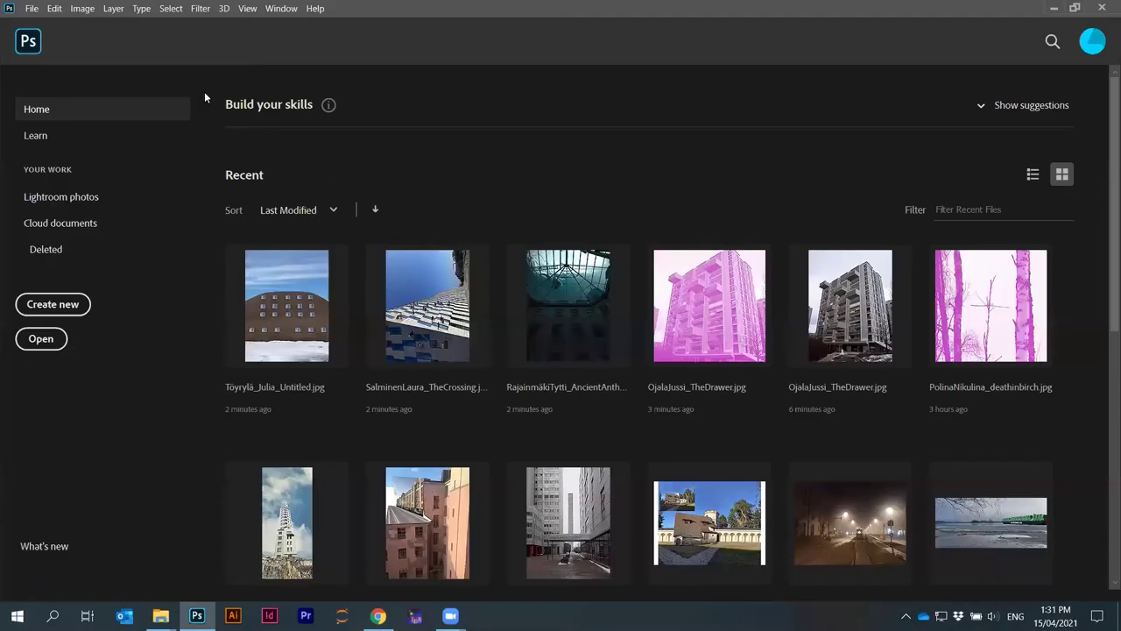
pyautogui.click(33, 9)
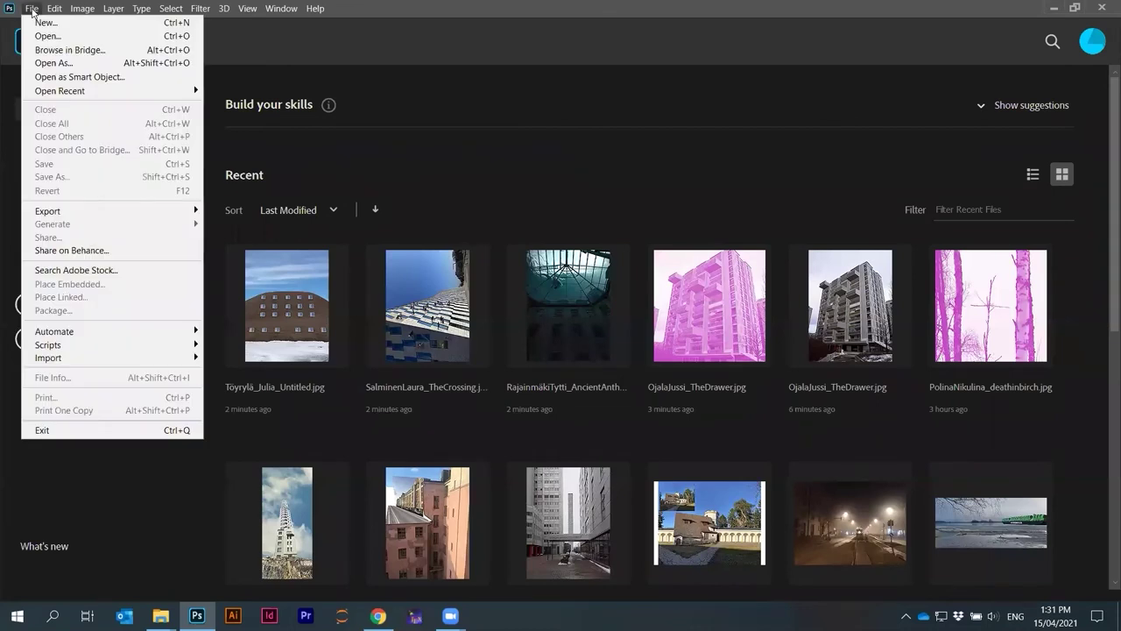
pyautogui.moveTo(70, 331)
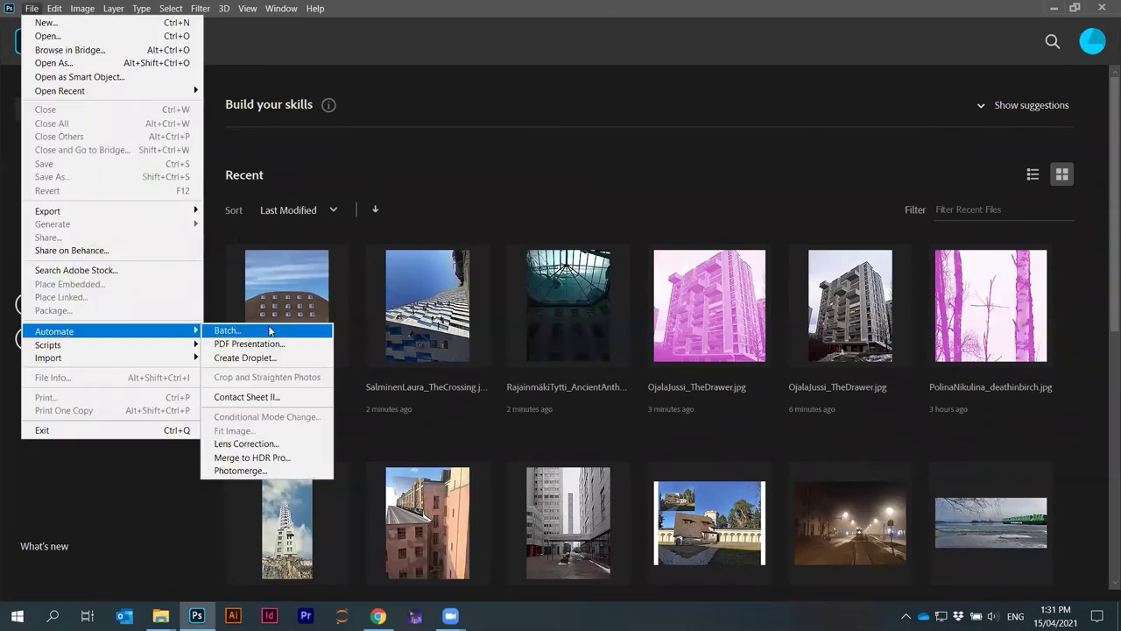
pyautogui.click(241, 331)
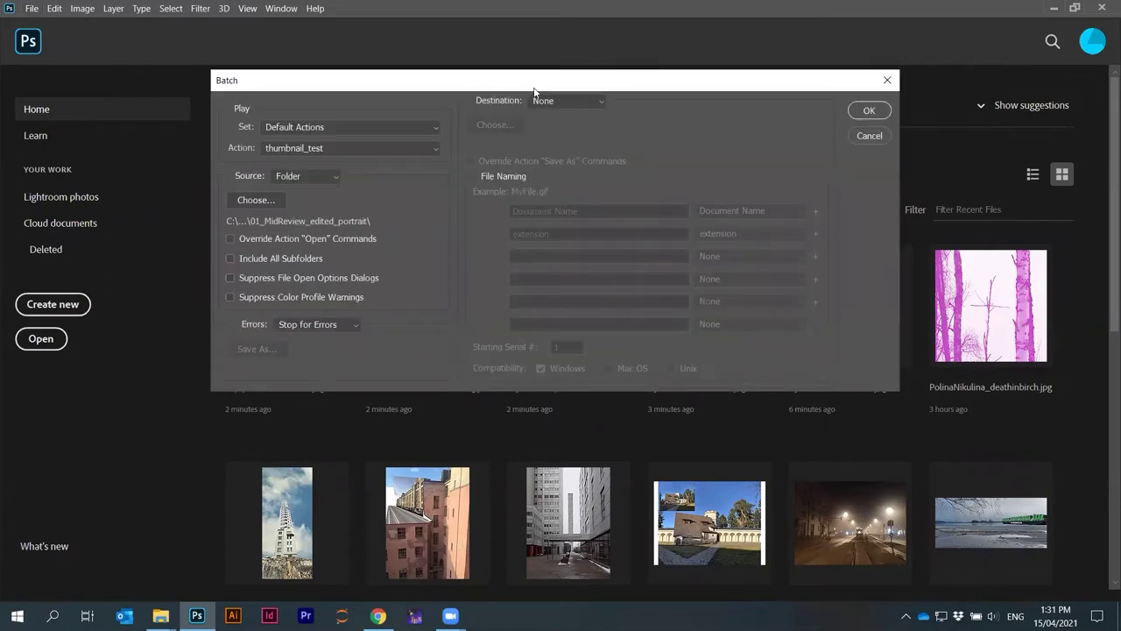
pyautogui.moveTo(534, 90); pyautogui.dragTo(543, 122)
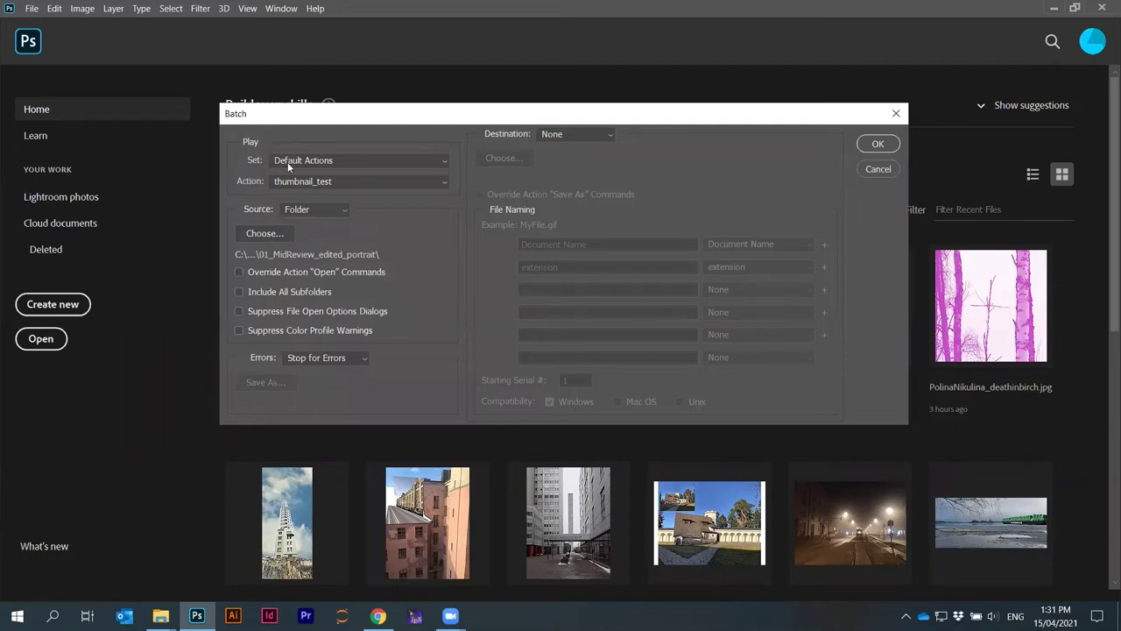
pyautogui.click(380, 185)
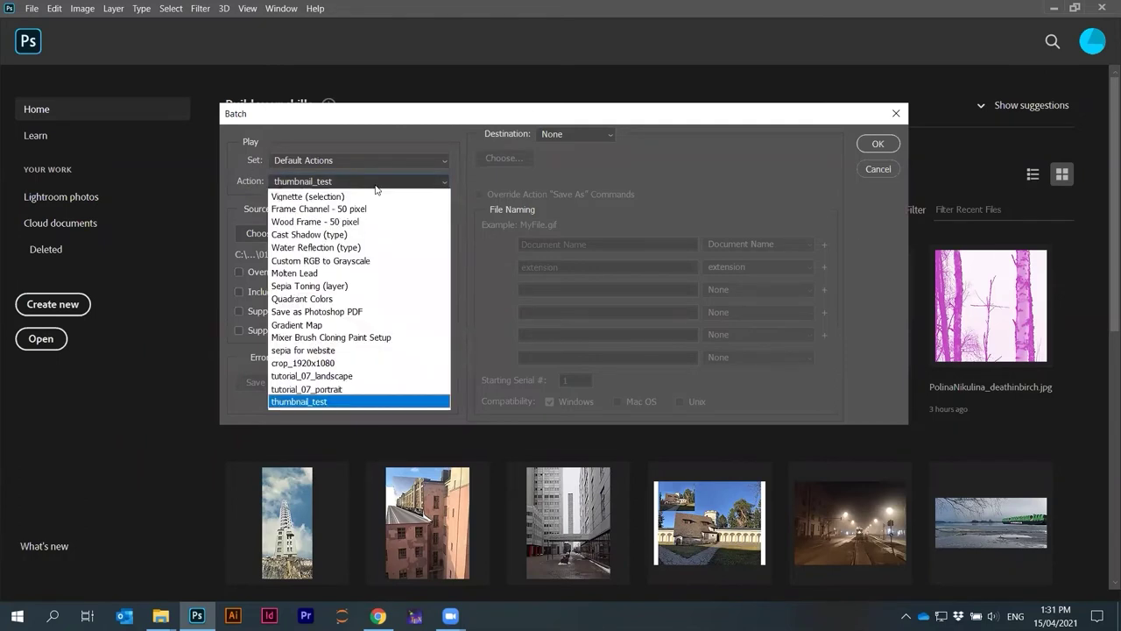
pyautogui.click(309, 403)
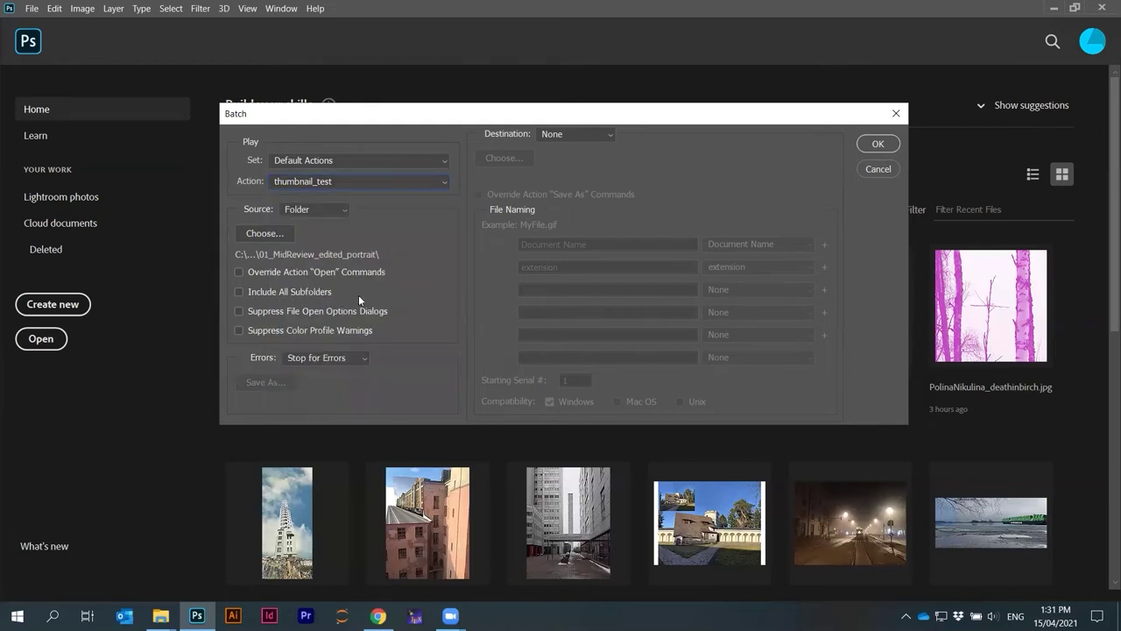
# Choose portrait_images as the source folder and run the batch
pyautogui.click(260, 233)
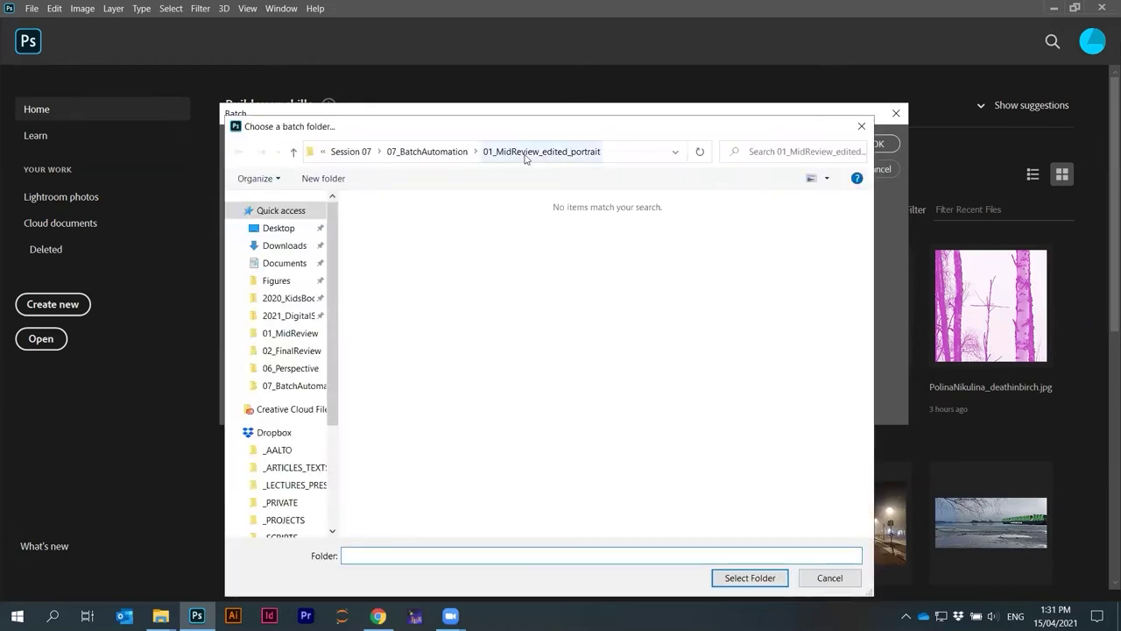
pyautogui.click(450, 153)
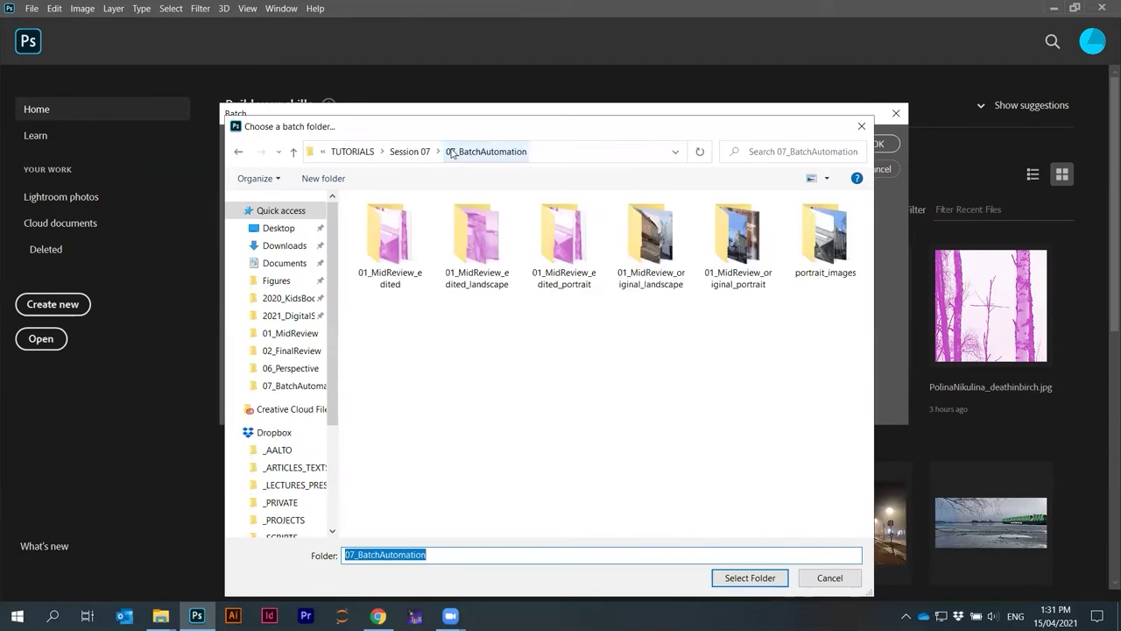
pyautogui.click(825, 251)
pyautogui.click(750, 578)
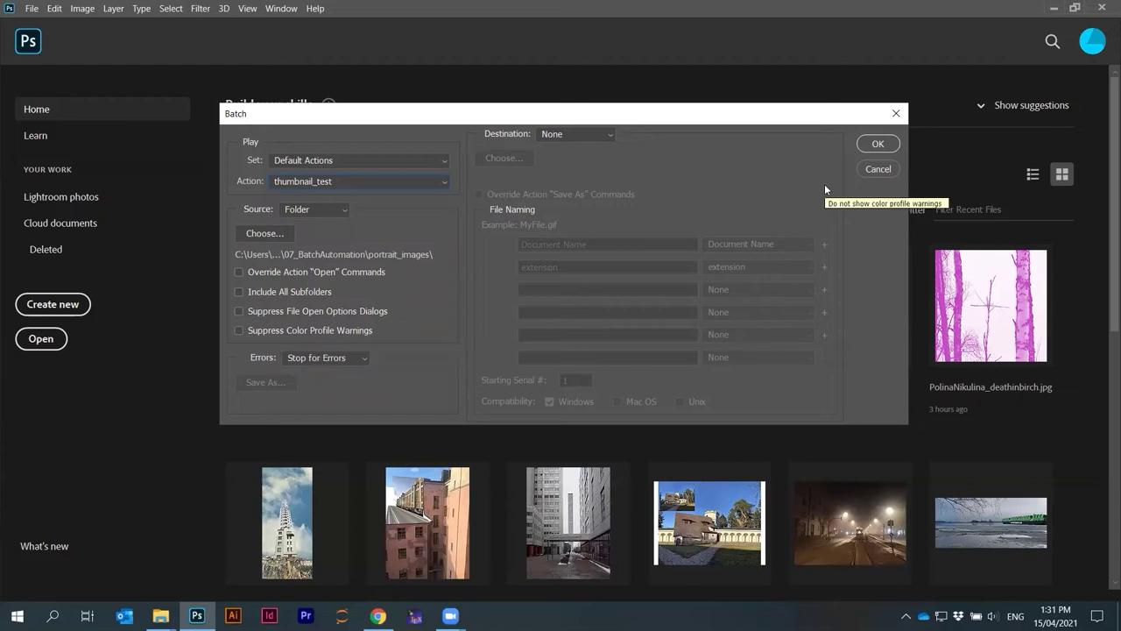
pyautogui.click(875, 145)
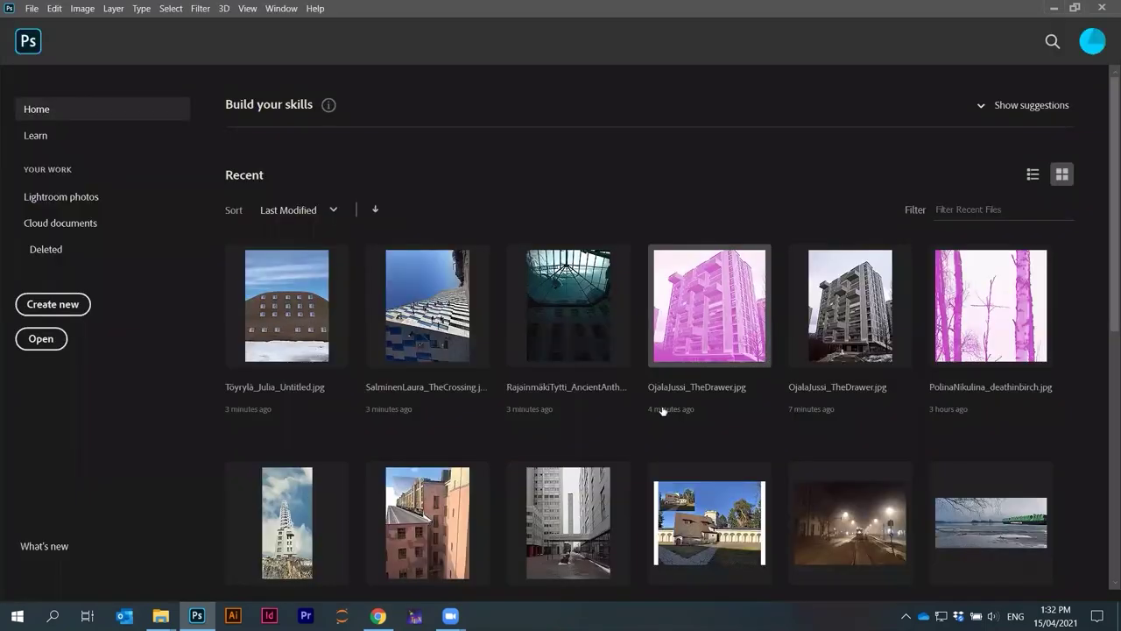
# Bring the portrait_images Explorer window forward and go up to 07_BatchAutomation
pyautogui.moveTo(160, 616)
pyautogui.click(276, 561)
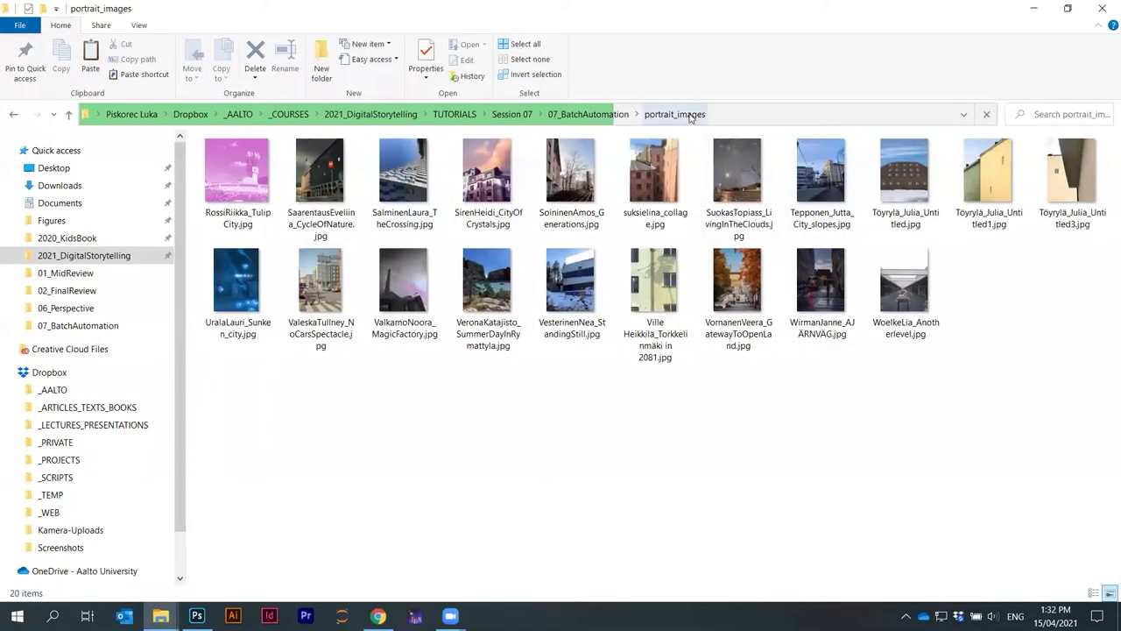
pyautogui.click(596, 117)
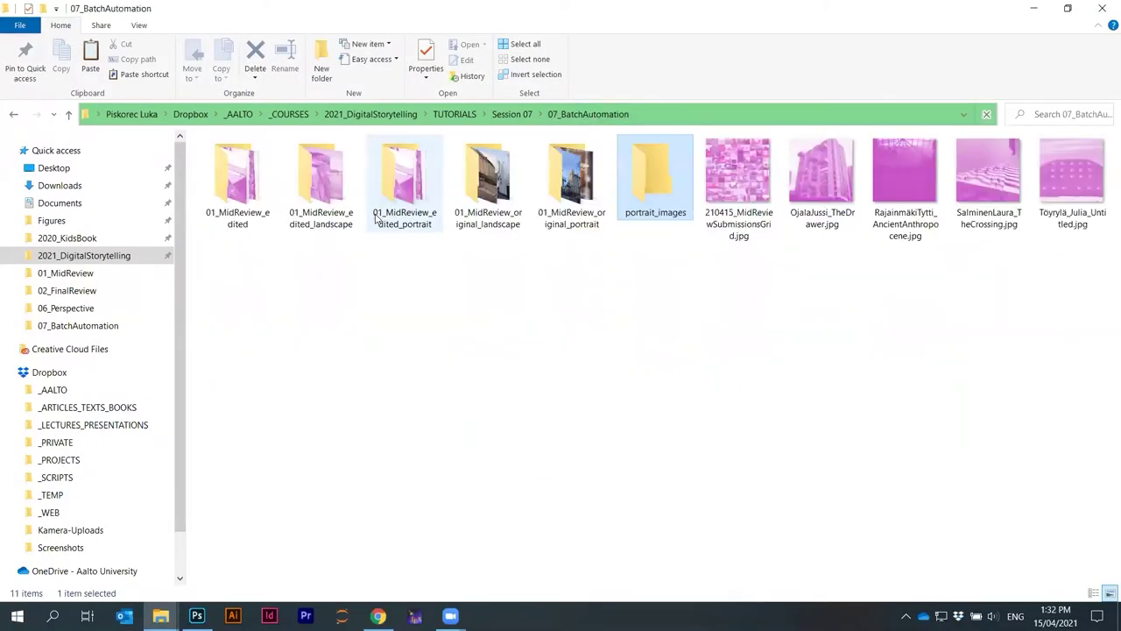
# Open portrait_images and flip through its pink square thumbnails in Photos
pyautogui.doubleClick(681, 204)
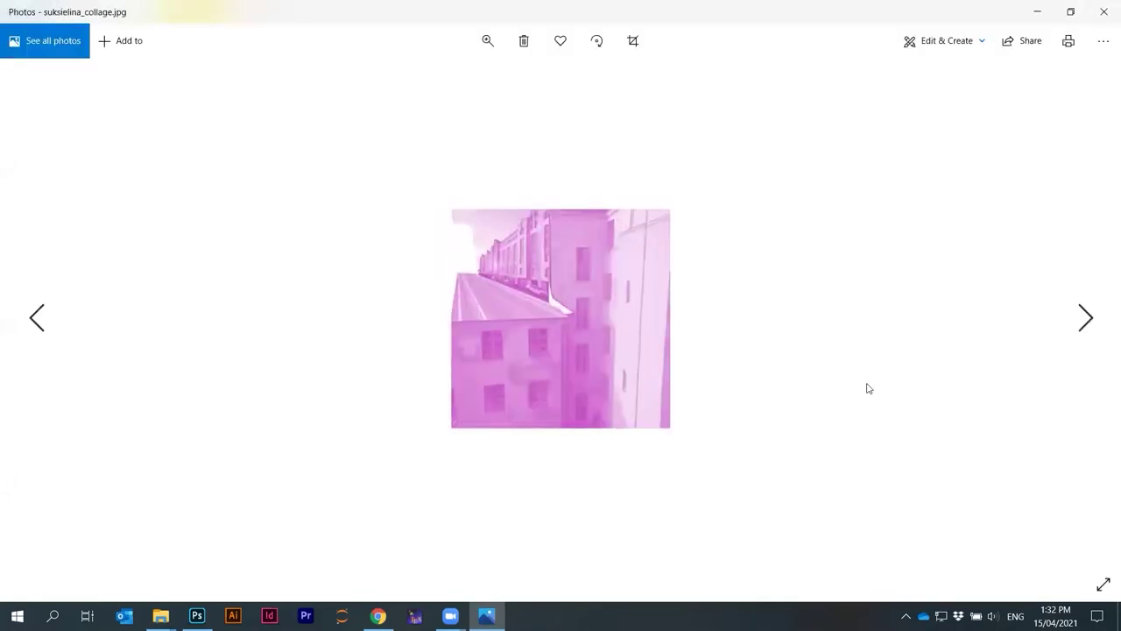
pyautogui.press('Right')
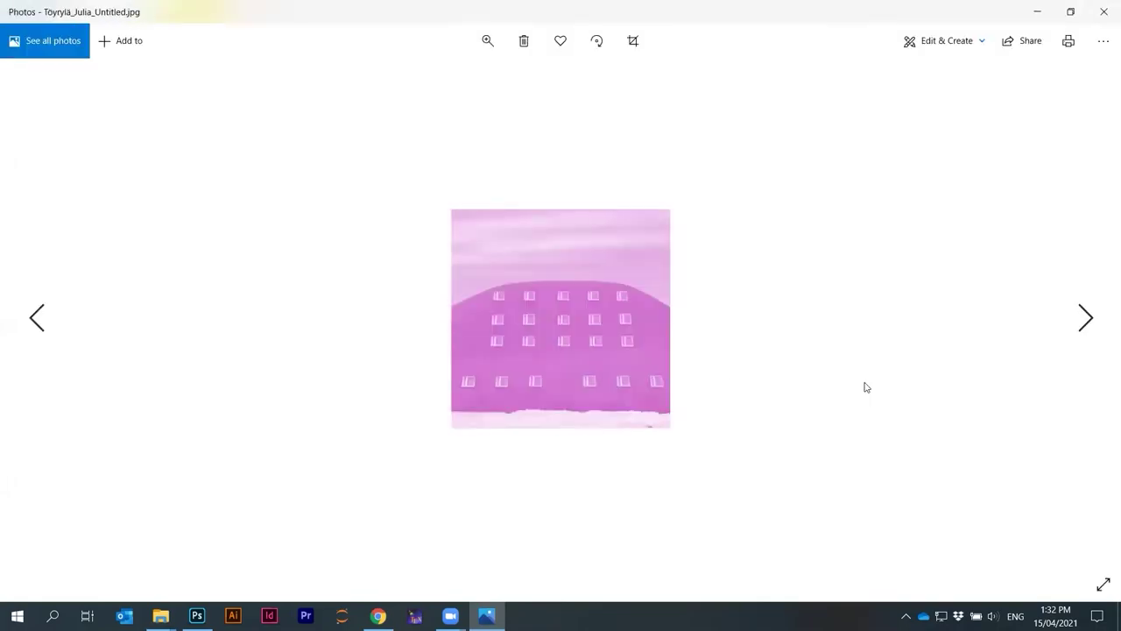
pyautogui.press('Left')
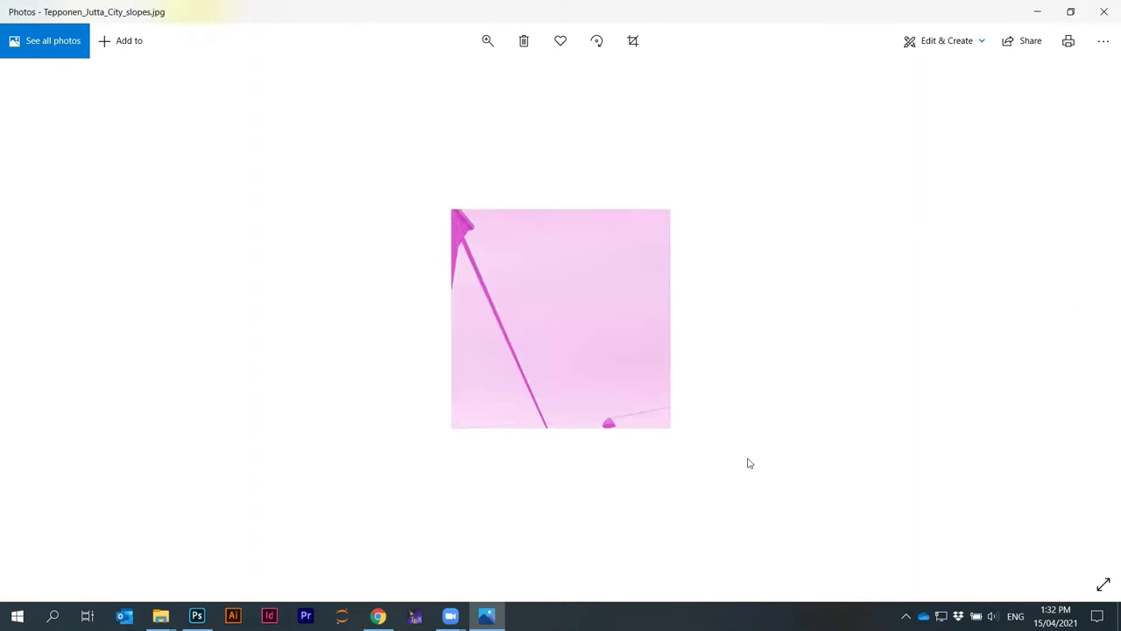
pyautogui.press('Right')
pyautogui.press('Right')
pyautogui.press('Right')
pyautogui.press('Right')
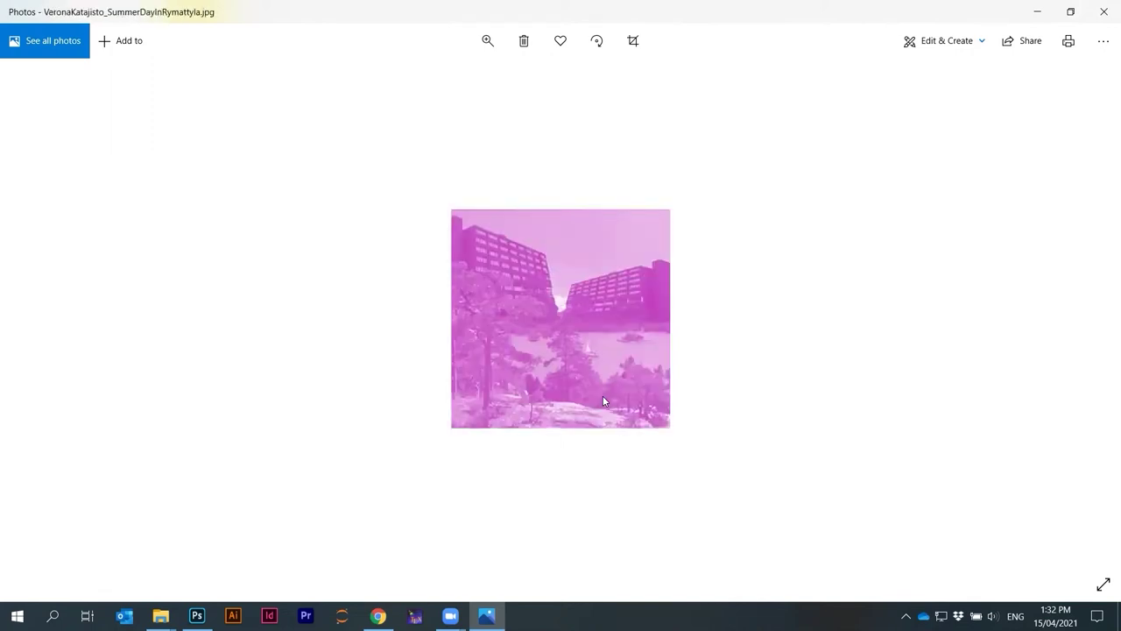
pyautogui.press('Right')
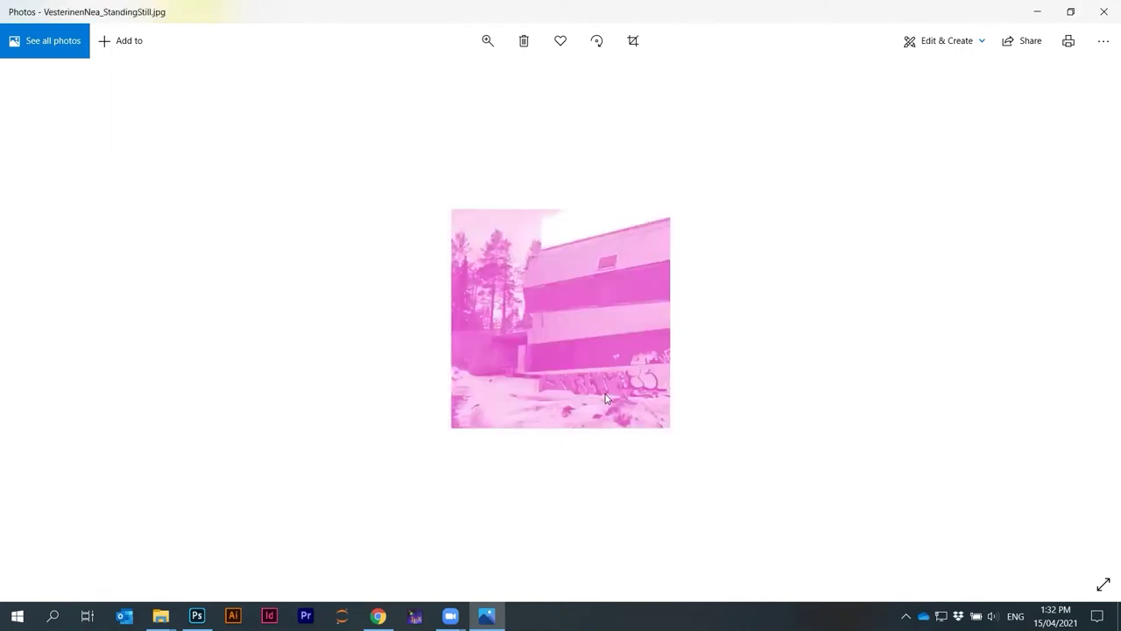
pyautogui.press('Left')
pyautogui.press('Left')
pyautogui.press('Left')
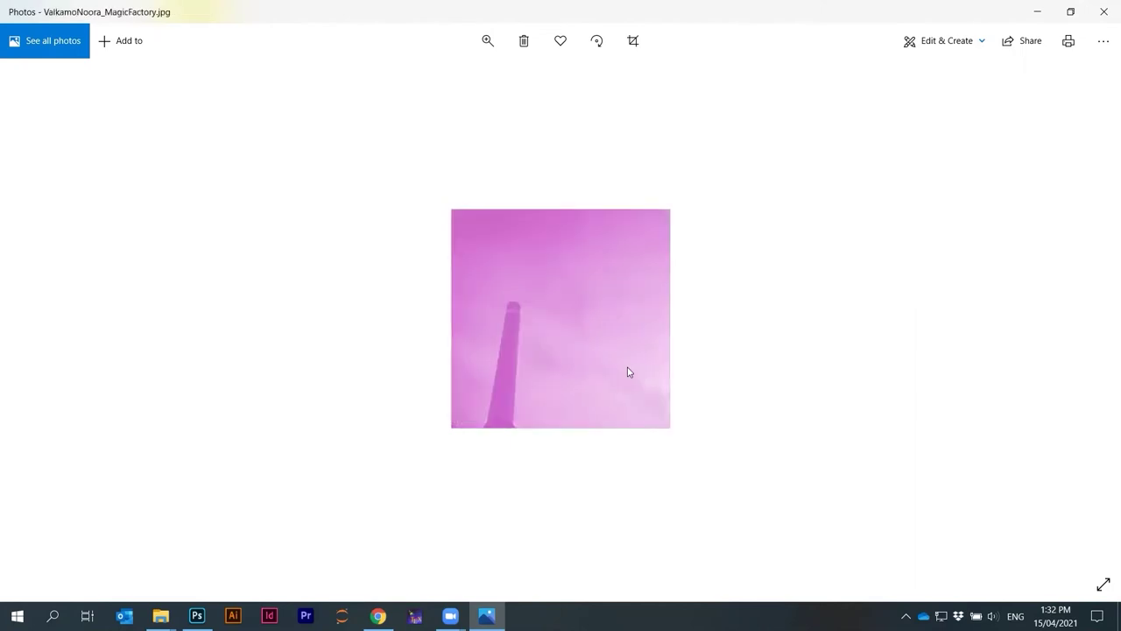
pyautogui.press('Right')
pyautogui.press('Right')
pyautogui.press('Right')
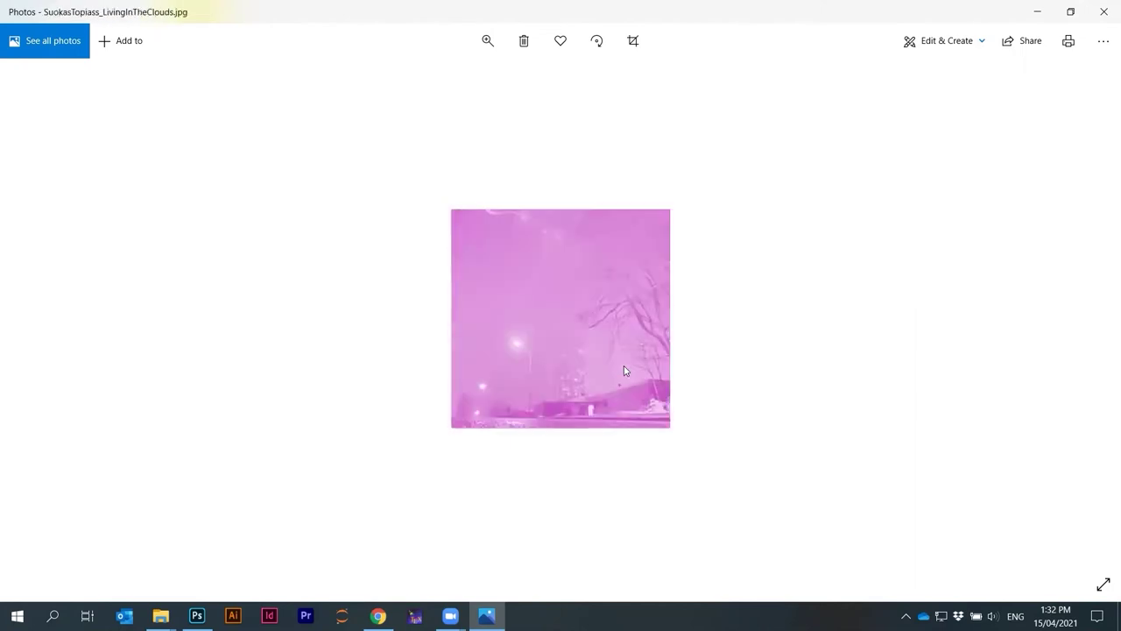
pyautogui.press('Right')
pyautogui.press('Right')
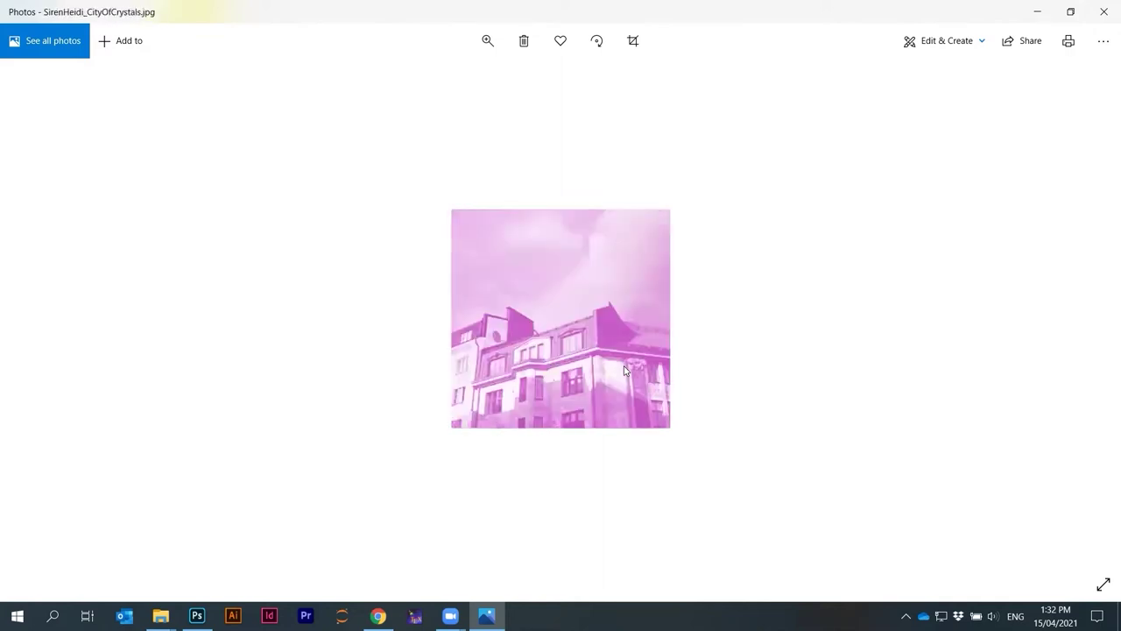
pyautogui.press('Right')
pyautogui.press('Right')
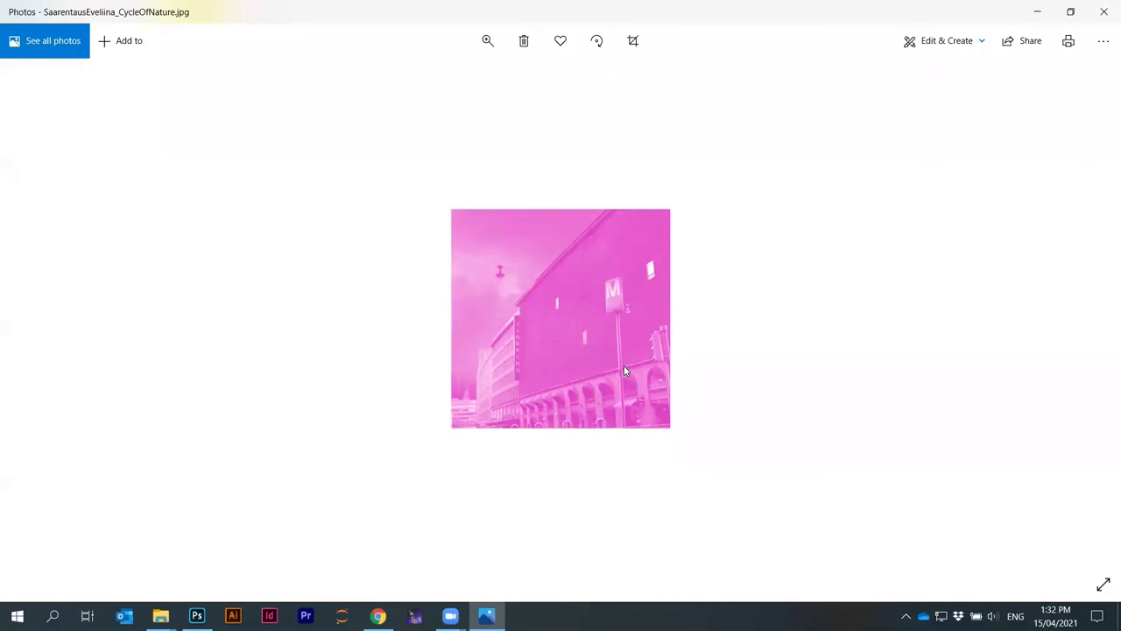
pyautogui.press('Right')
pyautogui.press('Left')
pyautogui.press('Left')
# Close Photos and delete all 20 pink thumbnails from portrait_images
pyautogui.click(1102, 12)
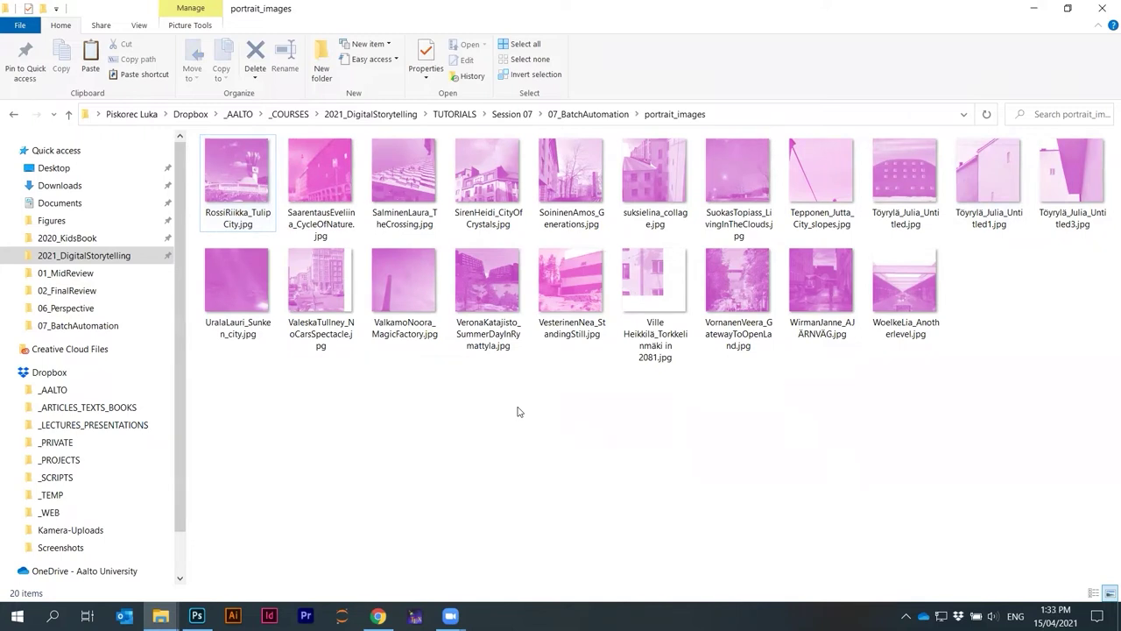
pyautogui.hotkey('ctrl', 'a')
pyautogui.press('Delete')
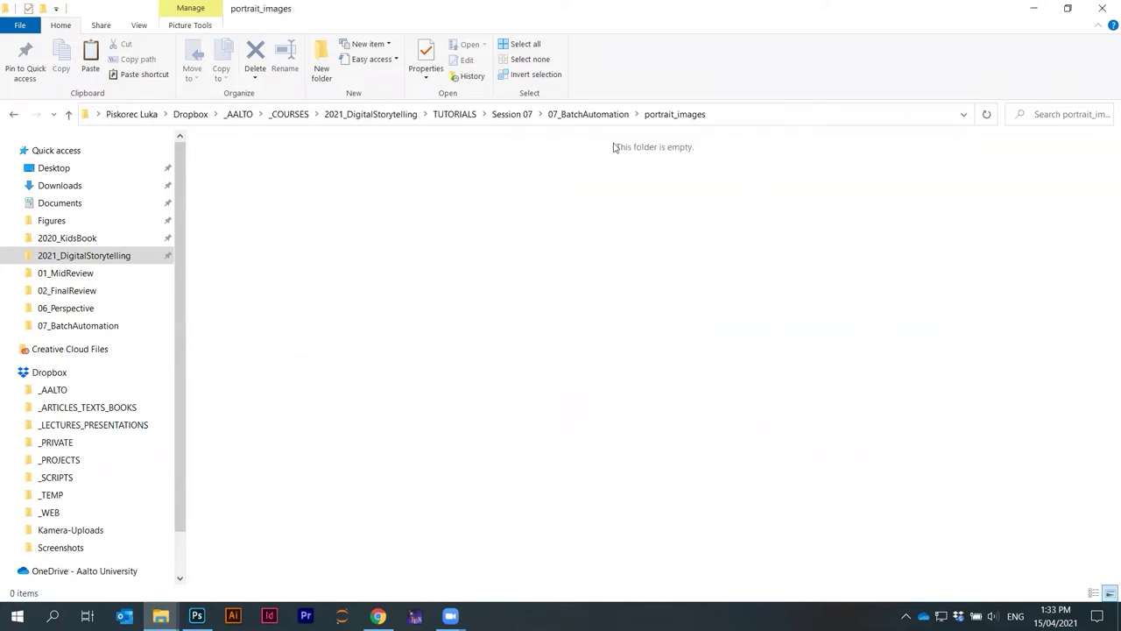
pyautogui.click(589, 115)
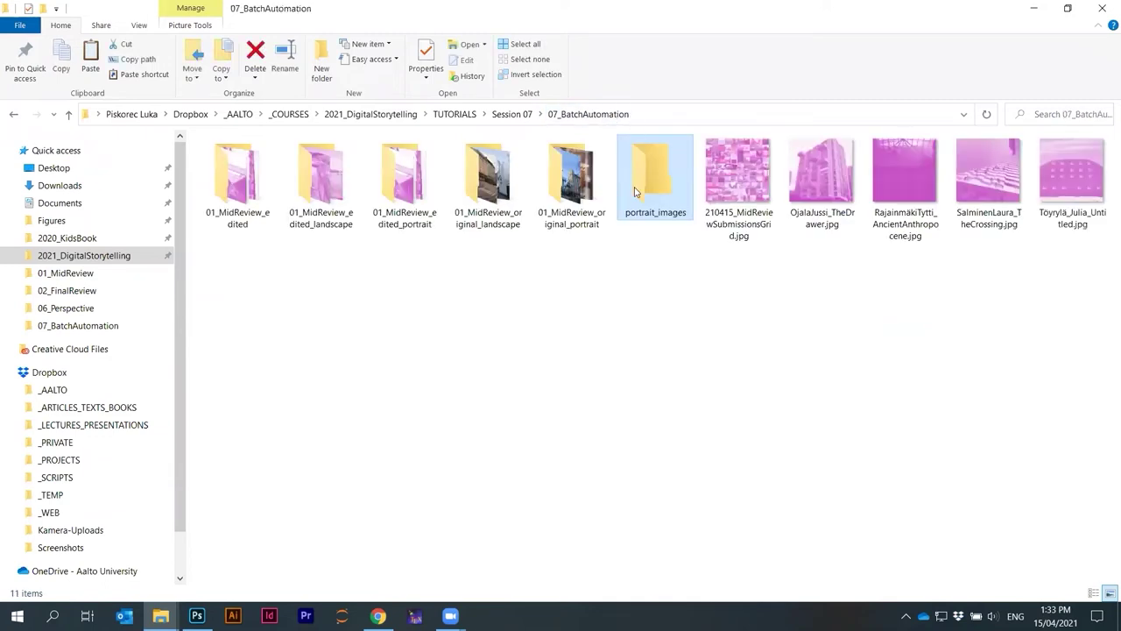
pyautogui.doubleClick(636, 191)
pyautogui.click(601, 115)
# Select the last 20 photos in 01_MidReview_original_portrait and reopen the empty portrait_images
pyautogui.doubleClick(571, 175)
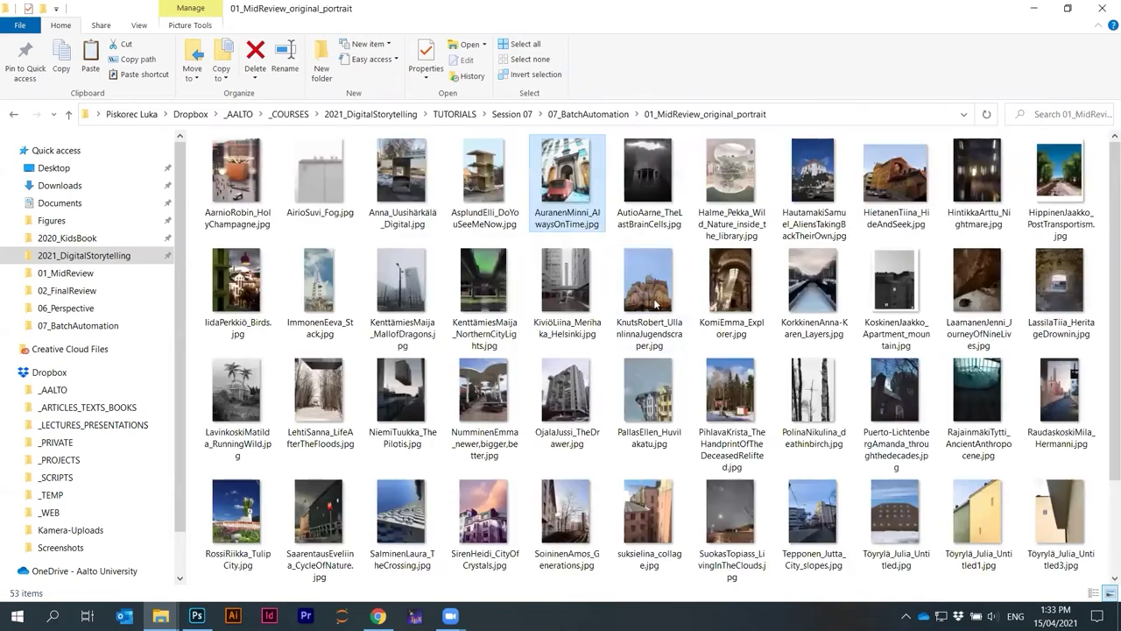
pyautogui.scroll(-1, 1051, 508)
pyautogui.moveTo(1058, 543); pyautogui.dragTo(247, 368)
pyautogui.click(589, 114)
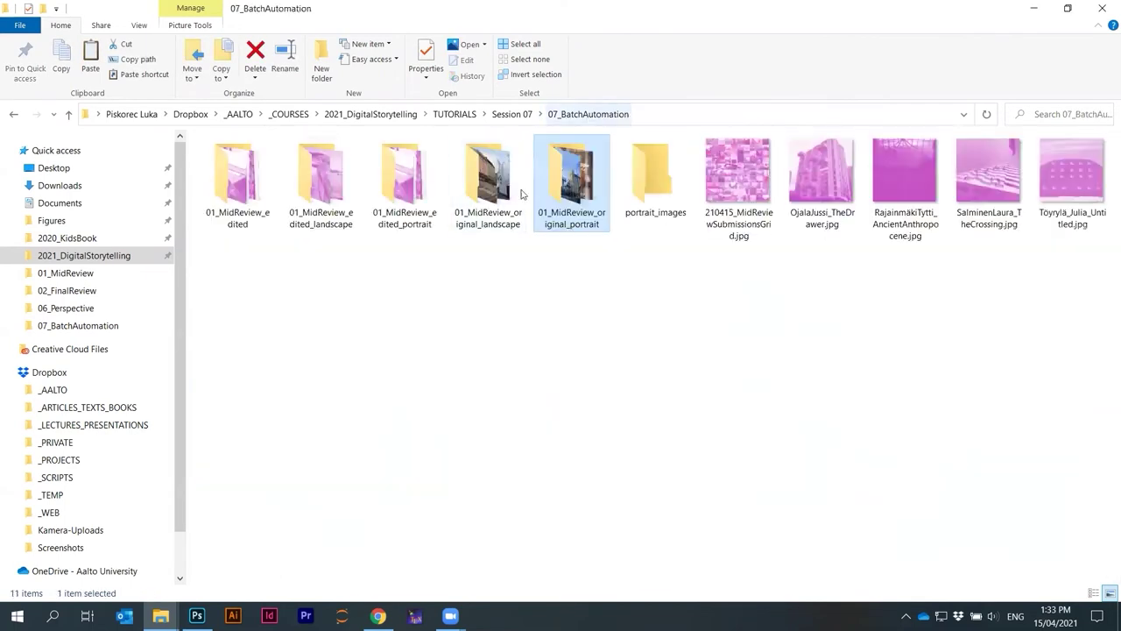
pyautogui.doubleClick(654, 187)
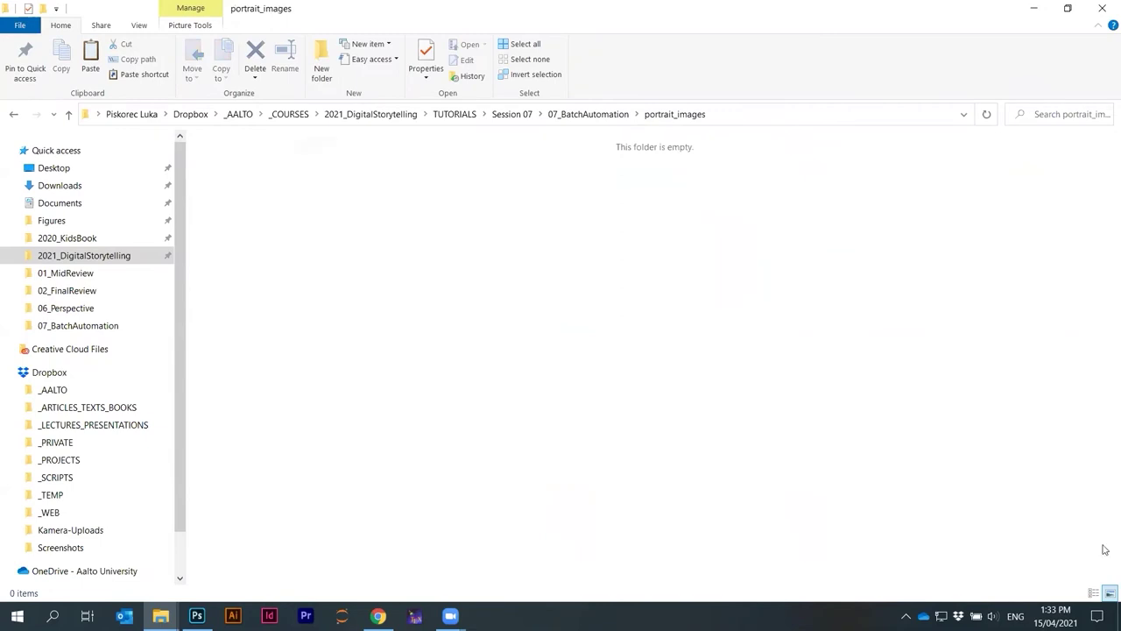
pyautogui.hotkey('ctrl', 'v')
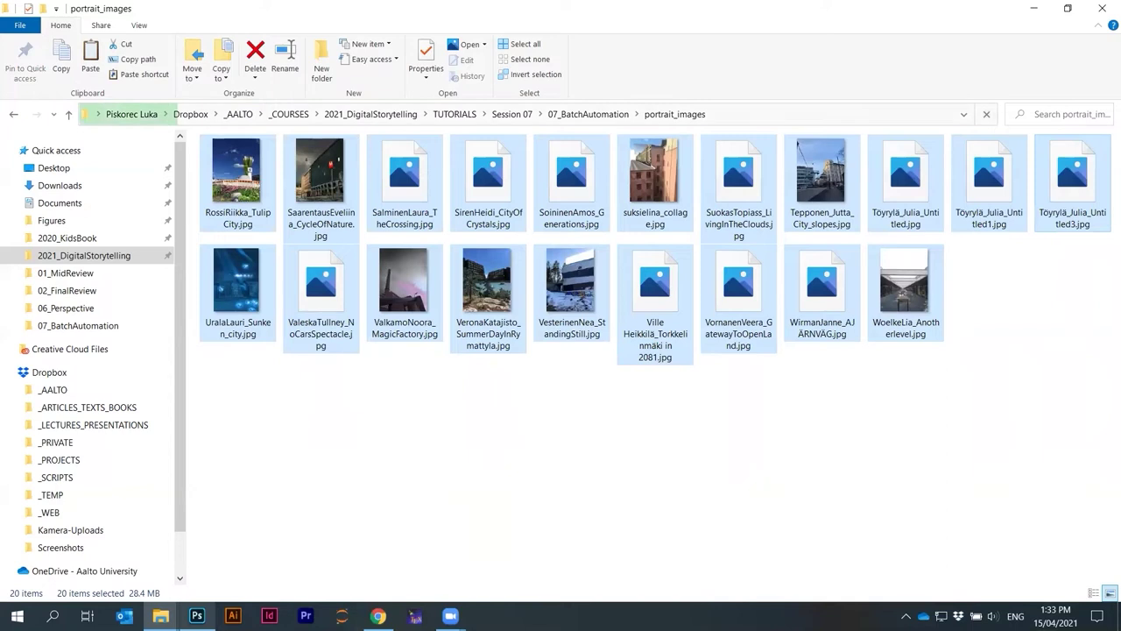
pyautogui.click(230, 204)
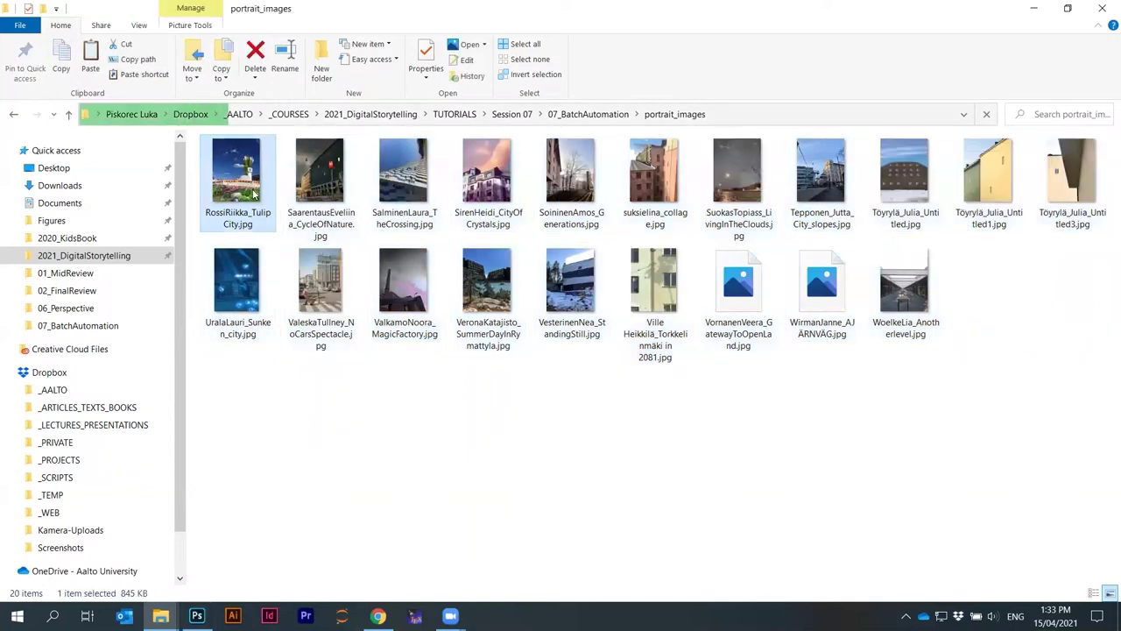
pyautogui.moveTo(233, 273); pyautogui.dragTo(535, 220)
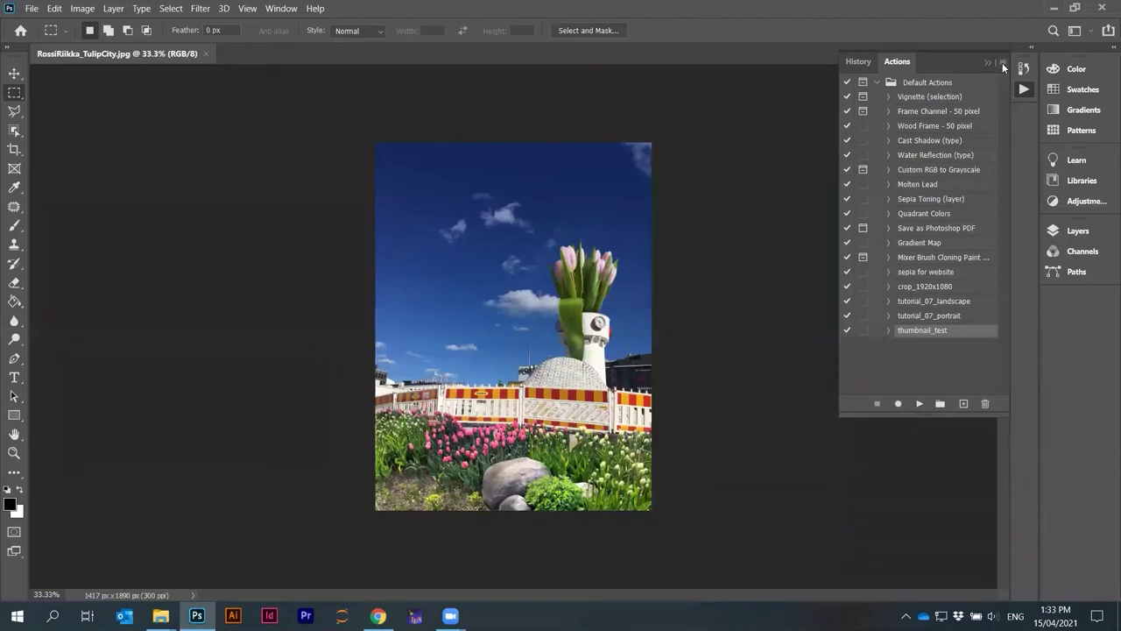
# Create a new action thumbnail_test_02 and start recording
pyautogui.click(1003, 63)
pyautogui.click(1015, 91)
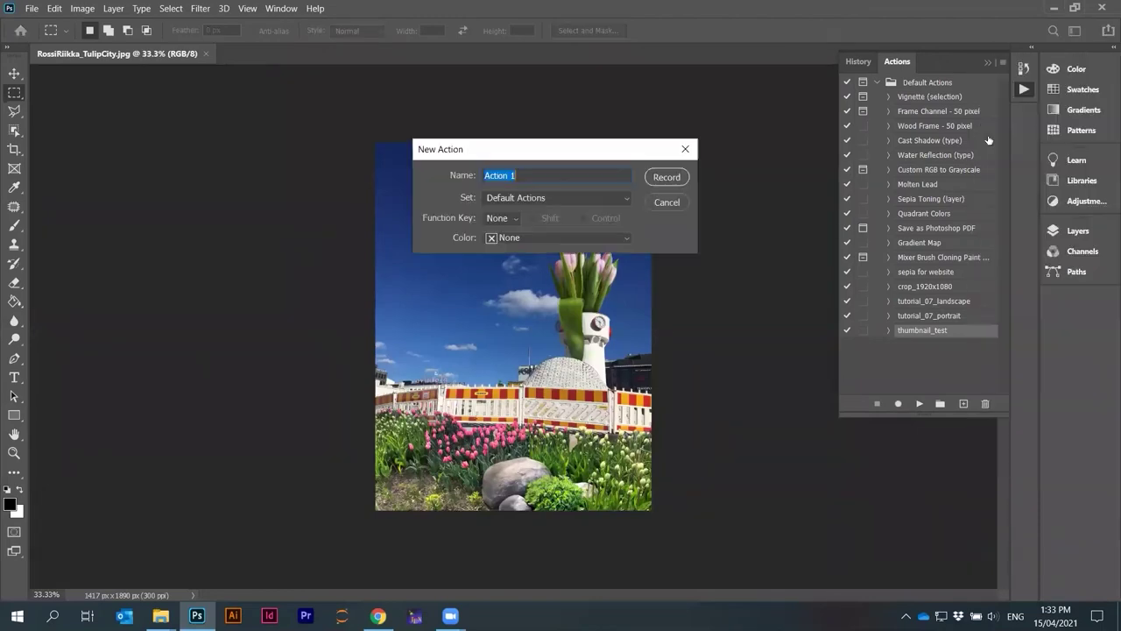
pyautogui.write('thumbnail_test_02')
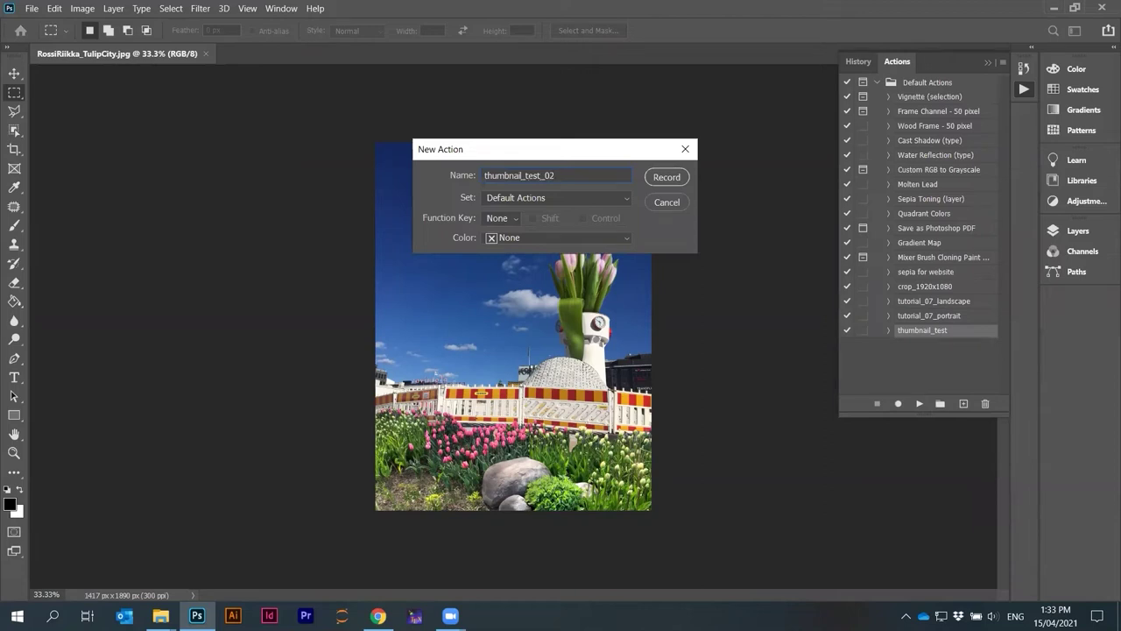
pyautogui.press('Return')
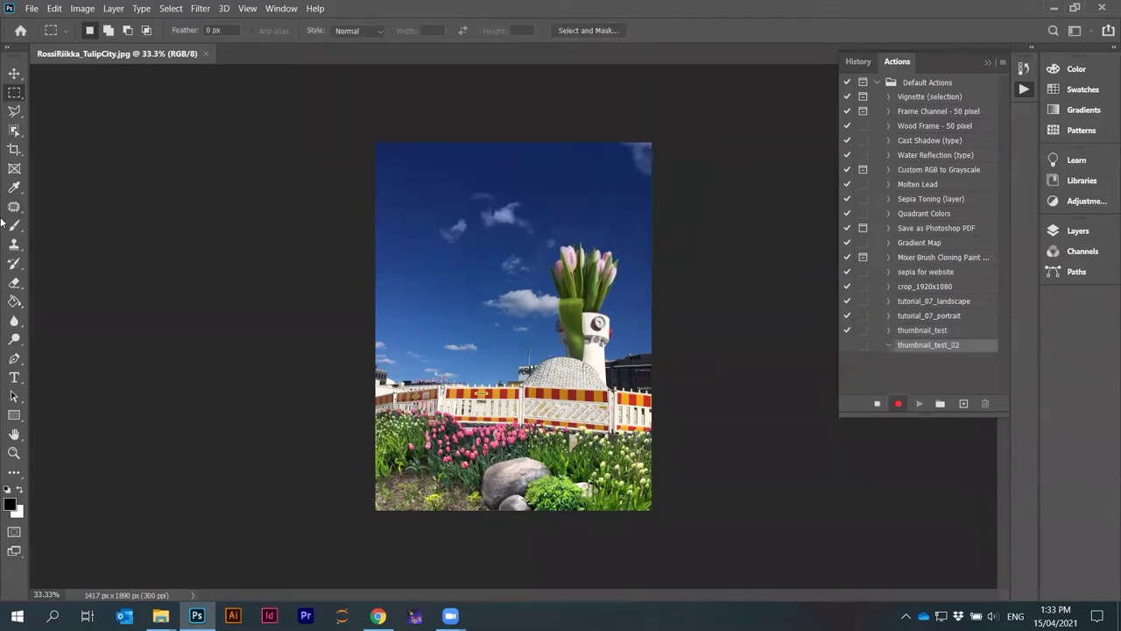
# Resize the tulip photo to 72 ppi and 300 px wide (300 × 400 px)
pyautogui.click(82, 8)
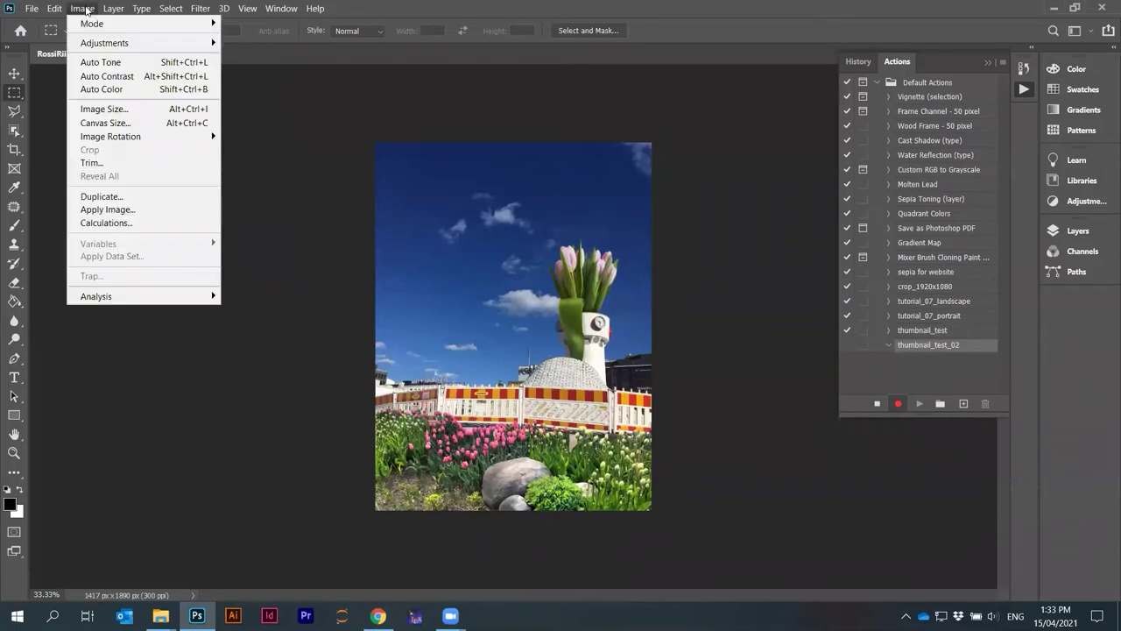
pyautogui.click(112, 111)
pyautogui.click(744, 146)
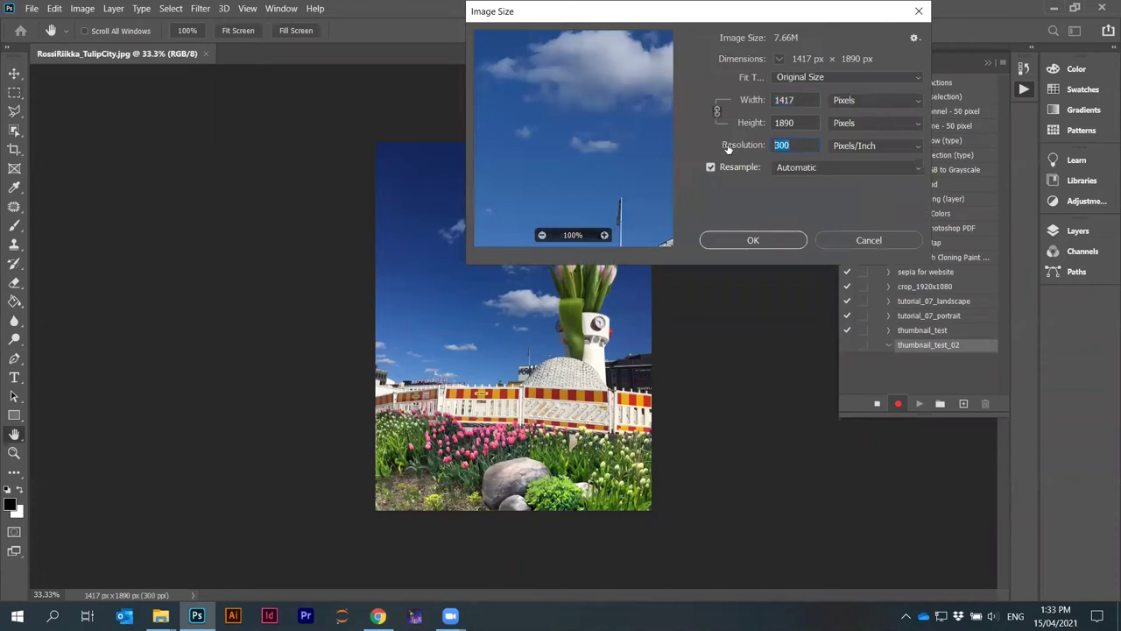
pyautogui.write('72')
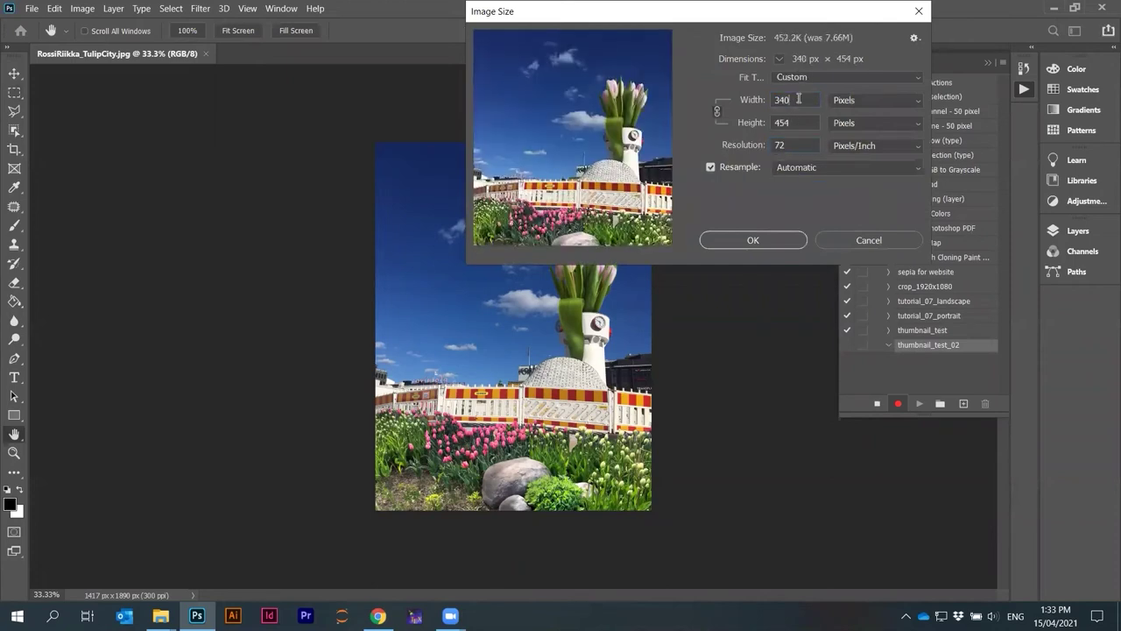
pyautogui.click(799, 99)
pyautogui.click(762, 100)
pyautogui.write('300')
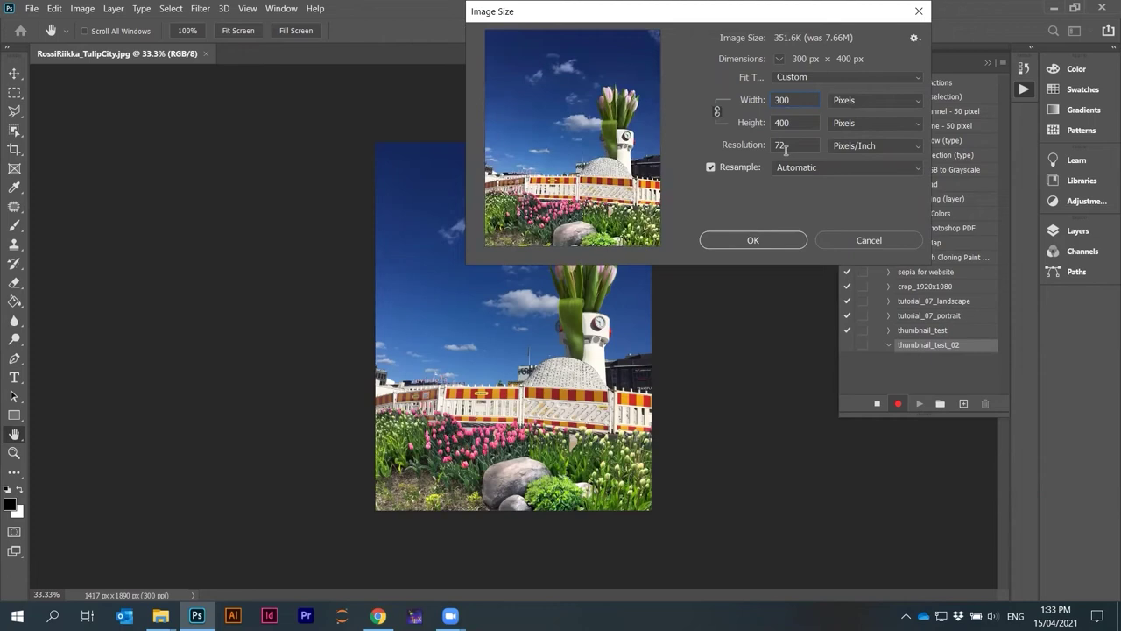
pyautogui.click(754, 240)
pyautogui.press('m')
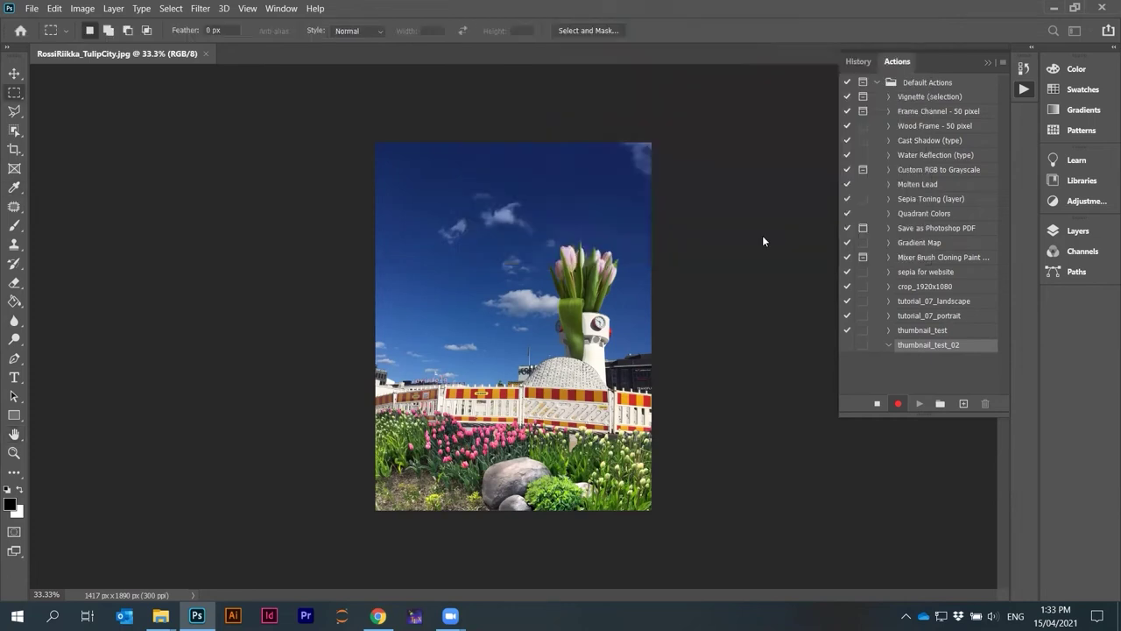
pyautogui.hotkey('ctrl', '0')
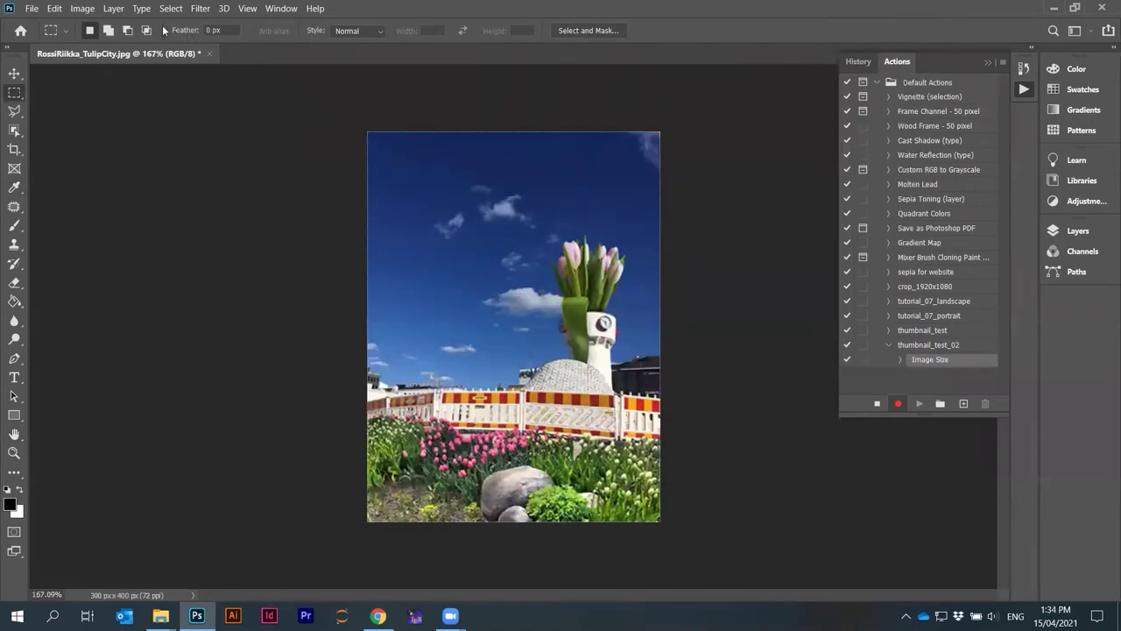
# Set the canvas height to 300 px for a 300×300 square
pyautogui.click(82, 8)
pyautogui.click(103, 125)
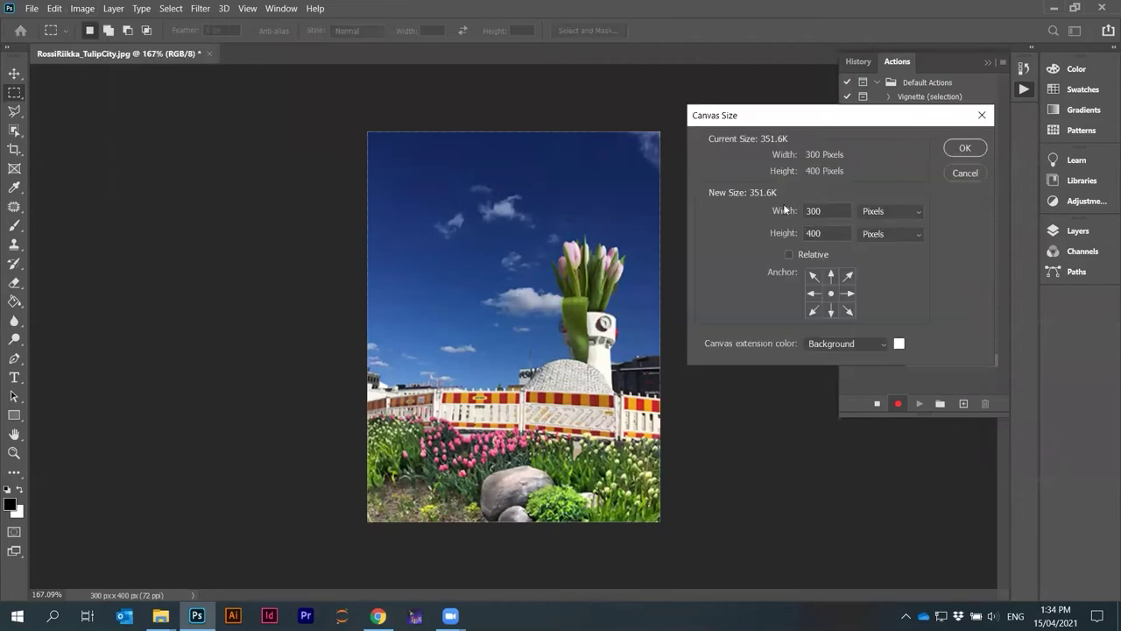
pyautogui.moveTo(822, 234); pyautogui.dragTo(793, 234)
pyautogui.write('300')
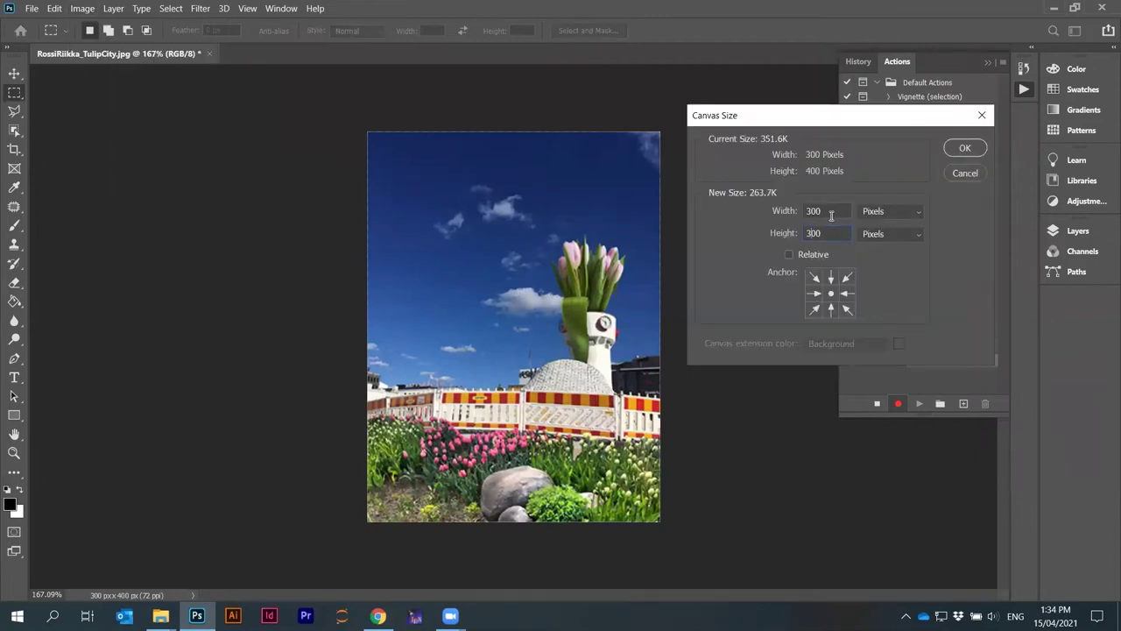
pyautogui.click(965, 149)
# Colorize with Hue 300, Saturation 50, Lightness 50, then save the image
pyautogui.click(77, 8)
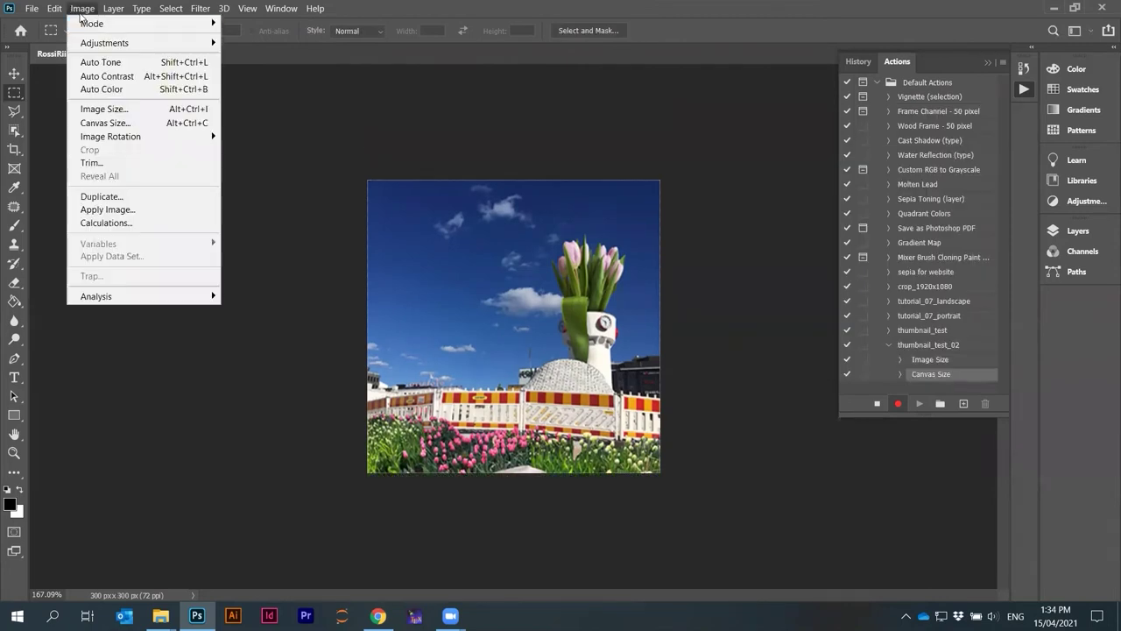
pyautogui.moveTo(88, 44)
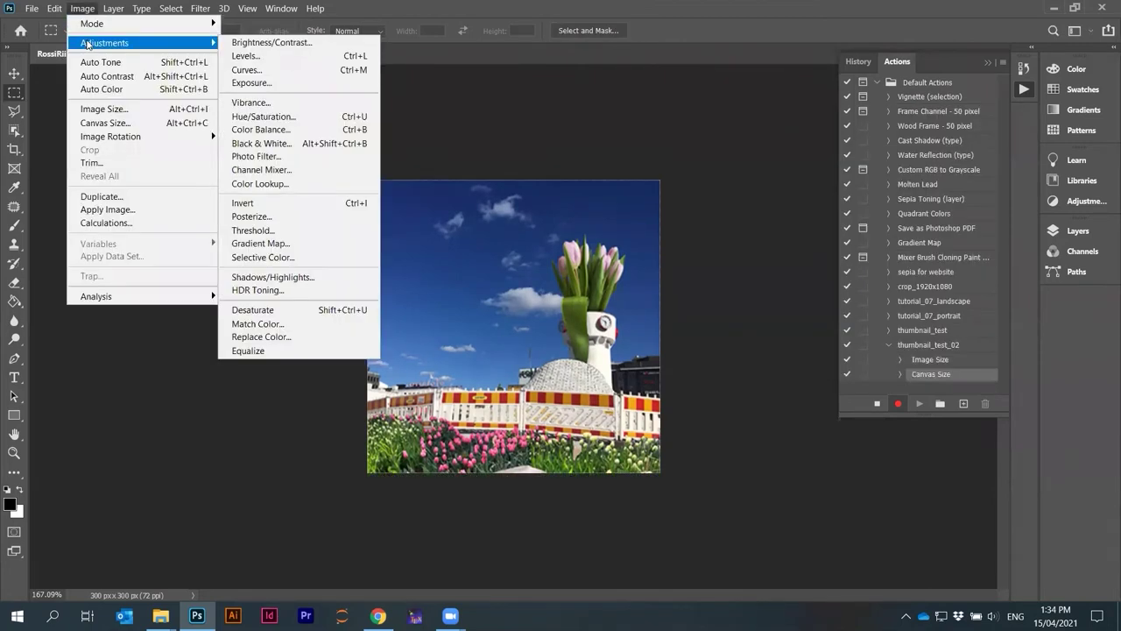
pyautogui.click(260, 118)
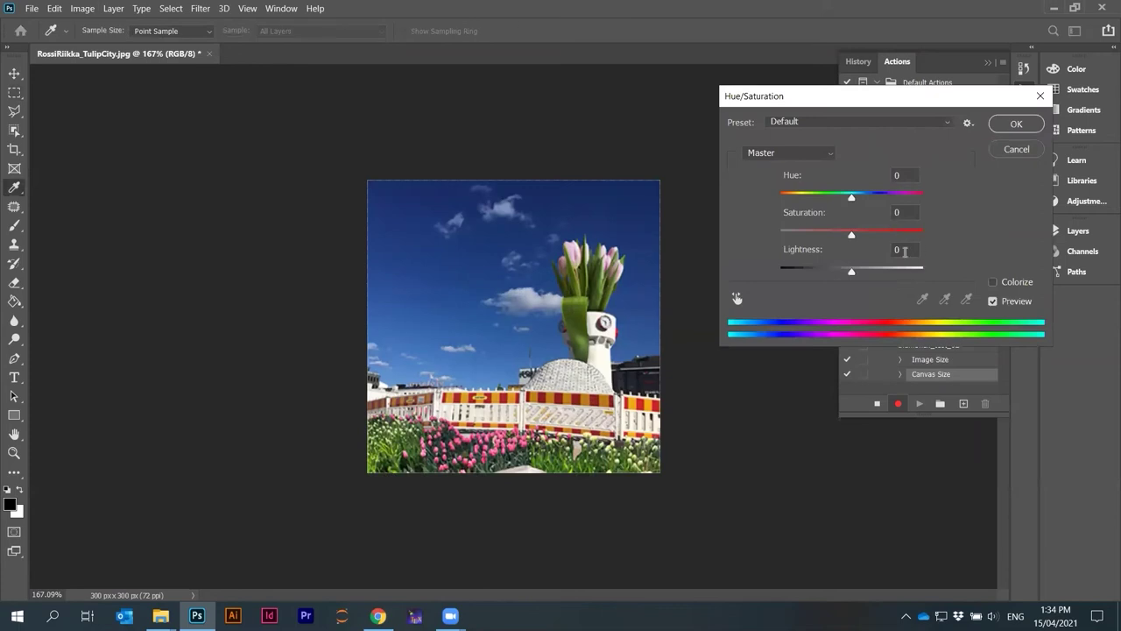
pyautogui.click(995, 282)
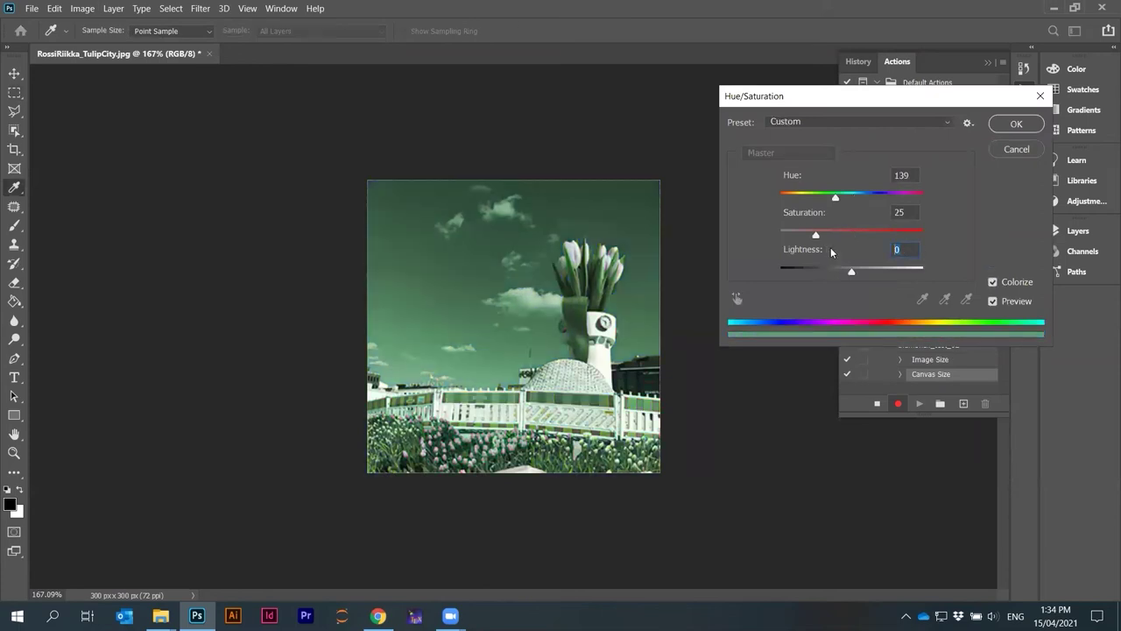
pyautogui.write('50')
pyautogui.press('Tab')
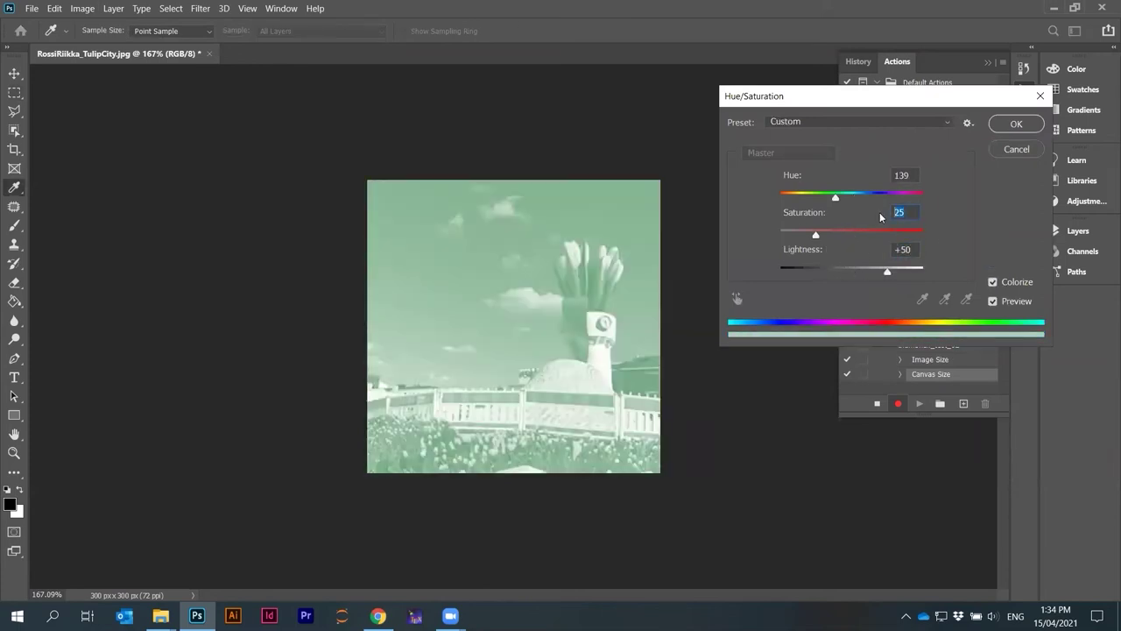
pyautogui.write('50')
pyautogui.hotkey('shift', 'Tab')
pyautogui.write('300')
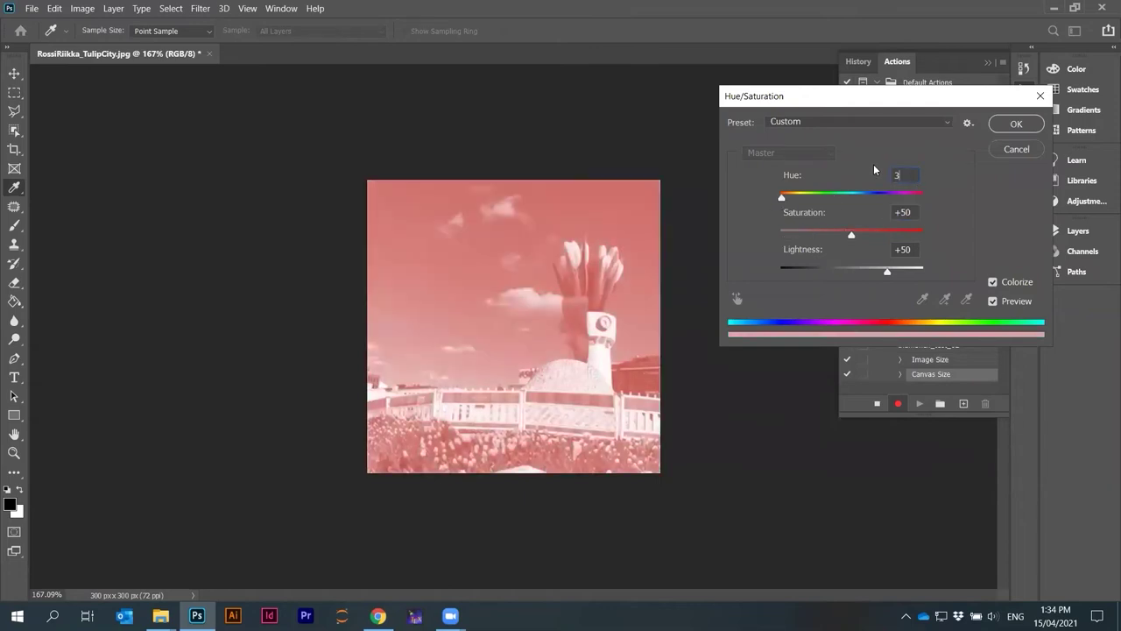
pyautogui.click(1009, 124)
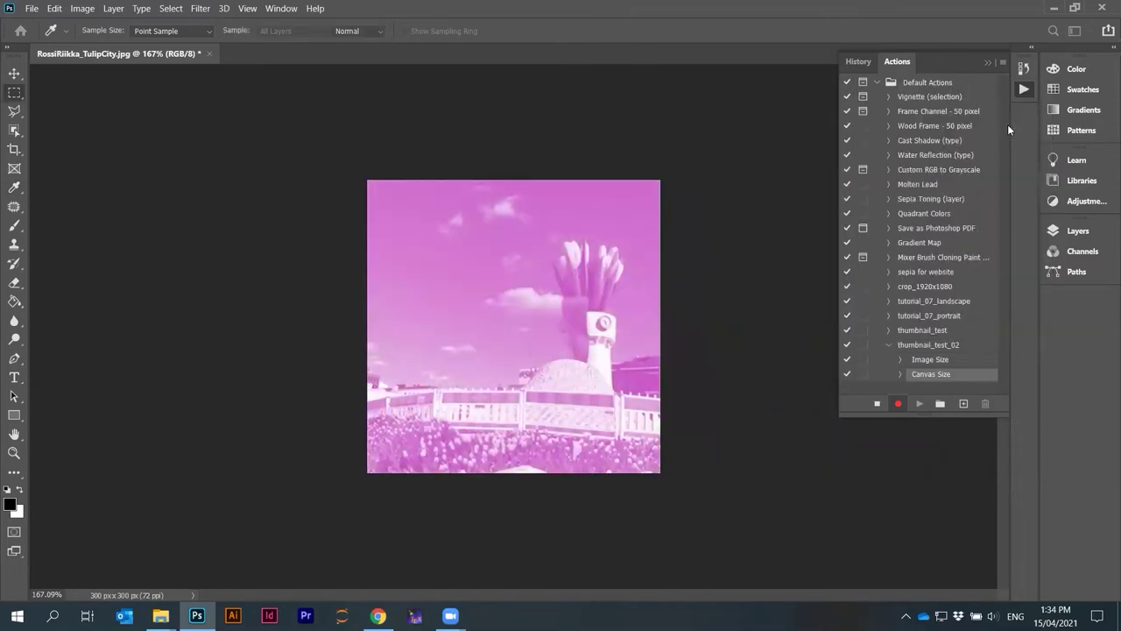
pyautogui.press('m')
pyautogui.hotkey('ctrl', 's')
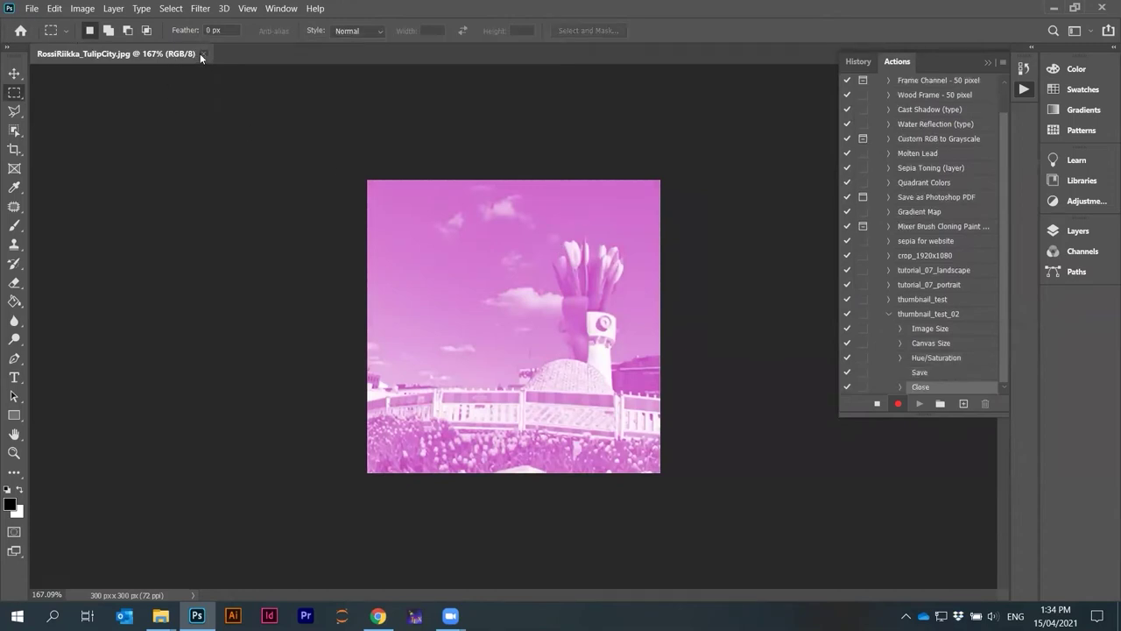
# Close the TulipCity image, create a blank new document, and stop recording the action
pyautogui.click(200, 54)
pyautogui.click(30, 10)
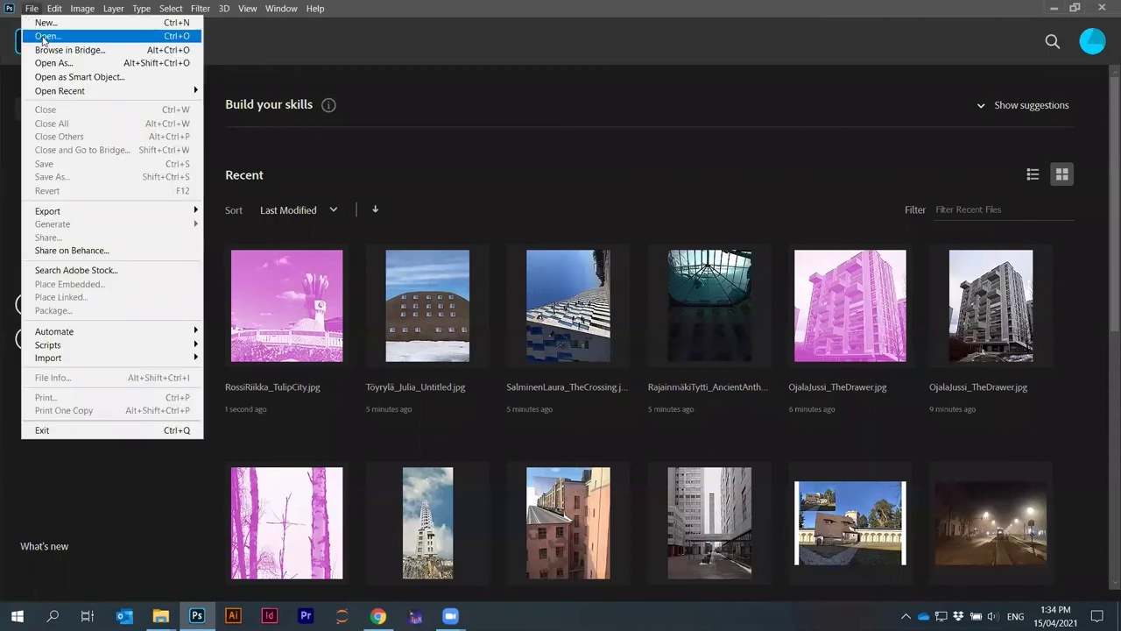
pyautogui.click(51, 24)
pyautogui.click(815, 516)
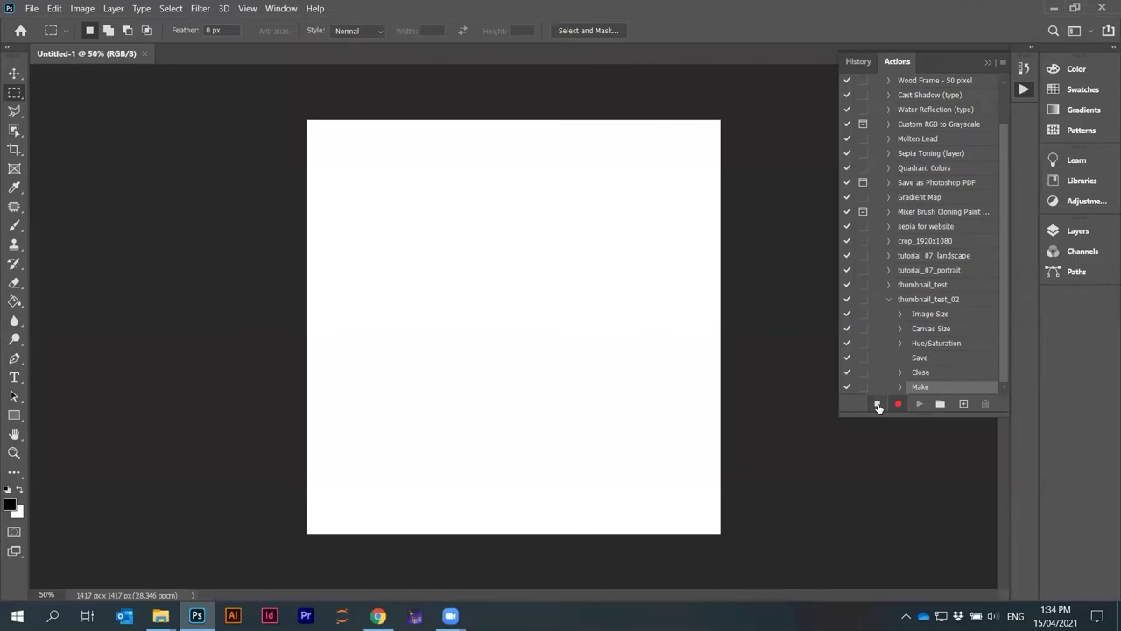
pyautogui.click(878, 405)
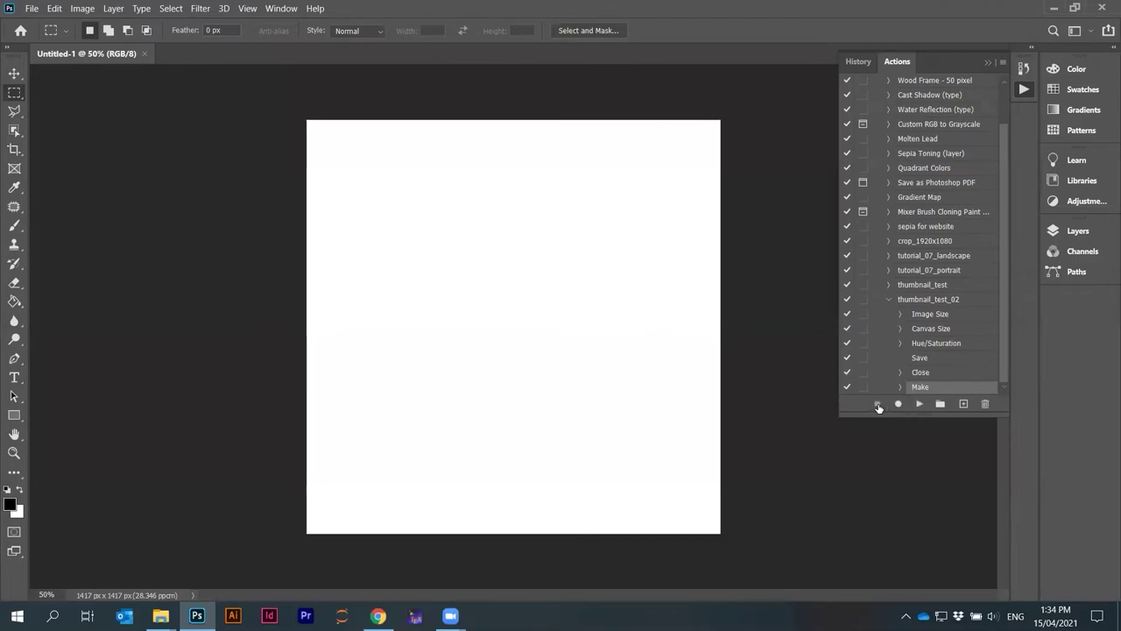
# Delete the stray Make step from thumbnail_test_02 and close Untitled-1
pyautogui.click(985, 403)
pyautogui.click(522, 241)
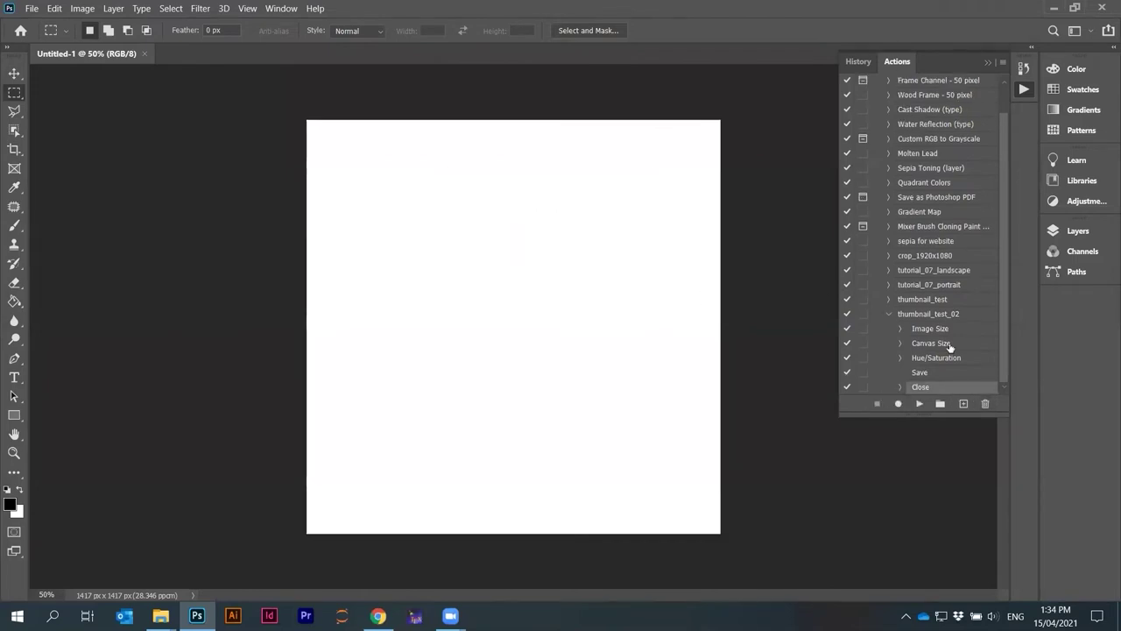
pyautogui.click(889, 314)
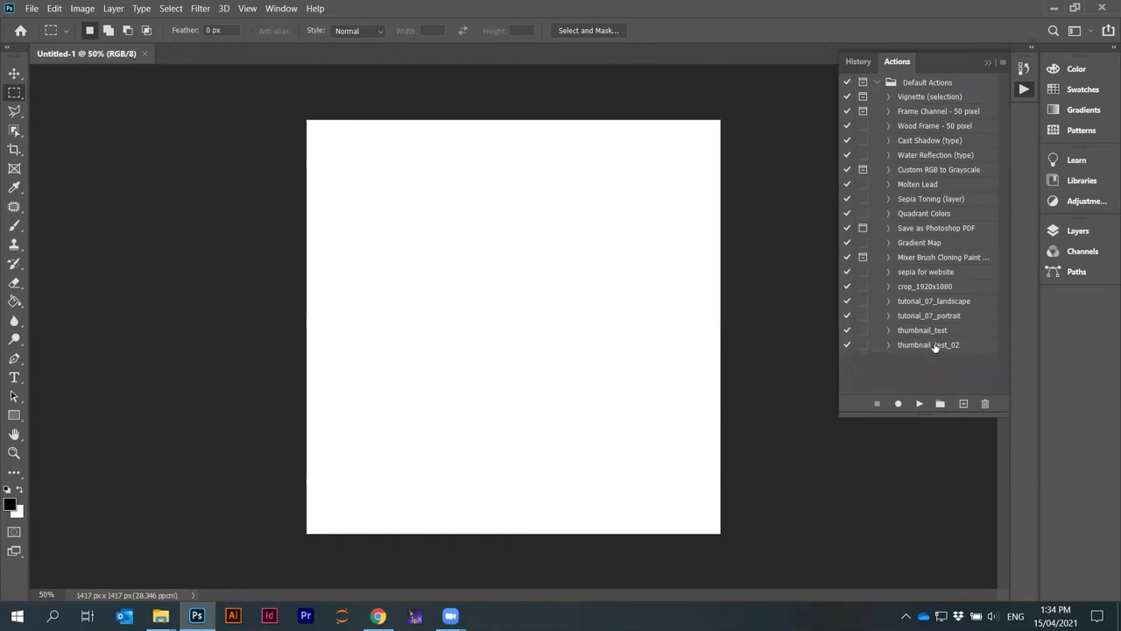
pyautogui.click(146, 54)
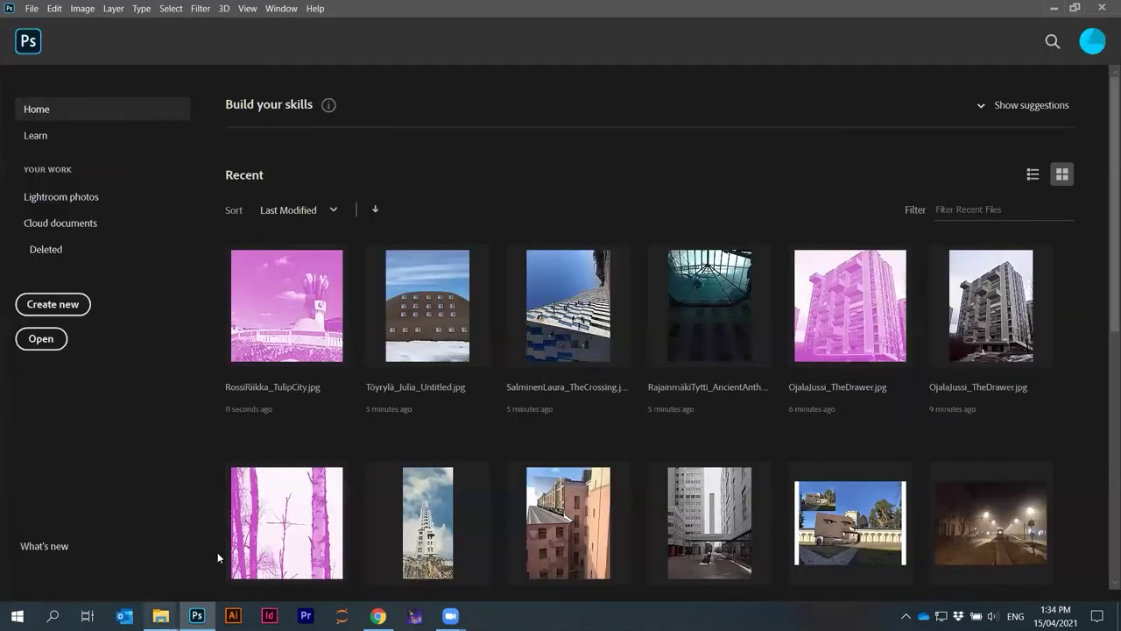
# Delete the TulipCity test image from portrait_images and return to Photoshop
pyautogui.click(160, 616)
pyautogui.click(248, 210)
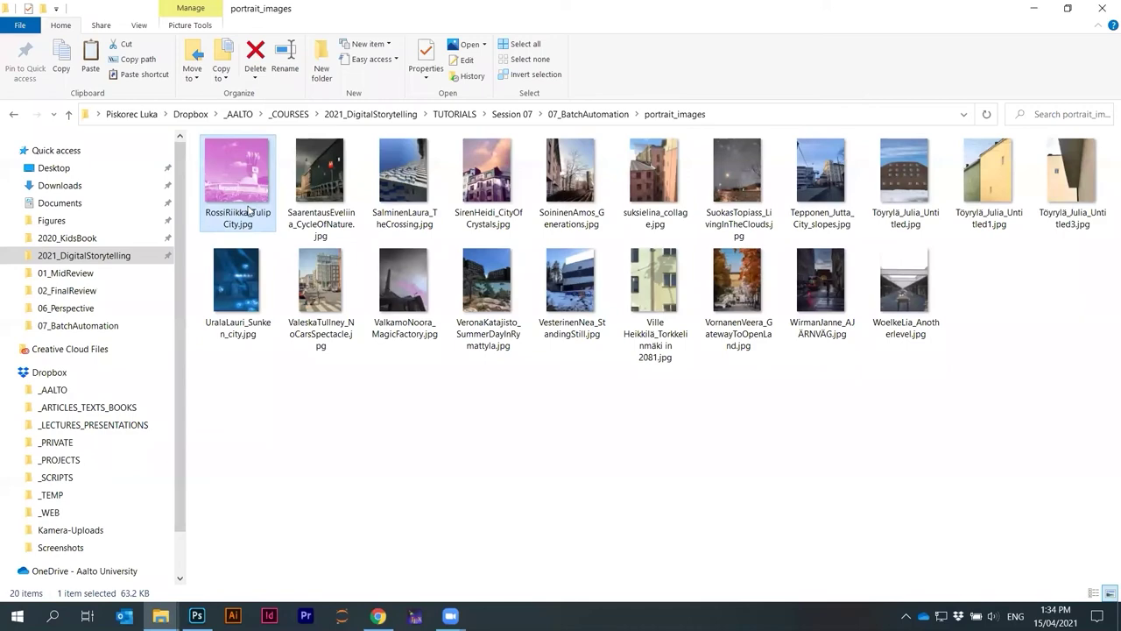
pyautogui.press('Delete')
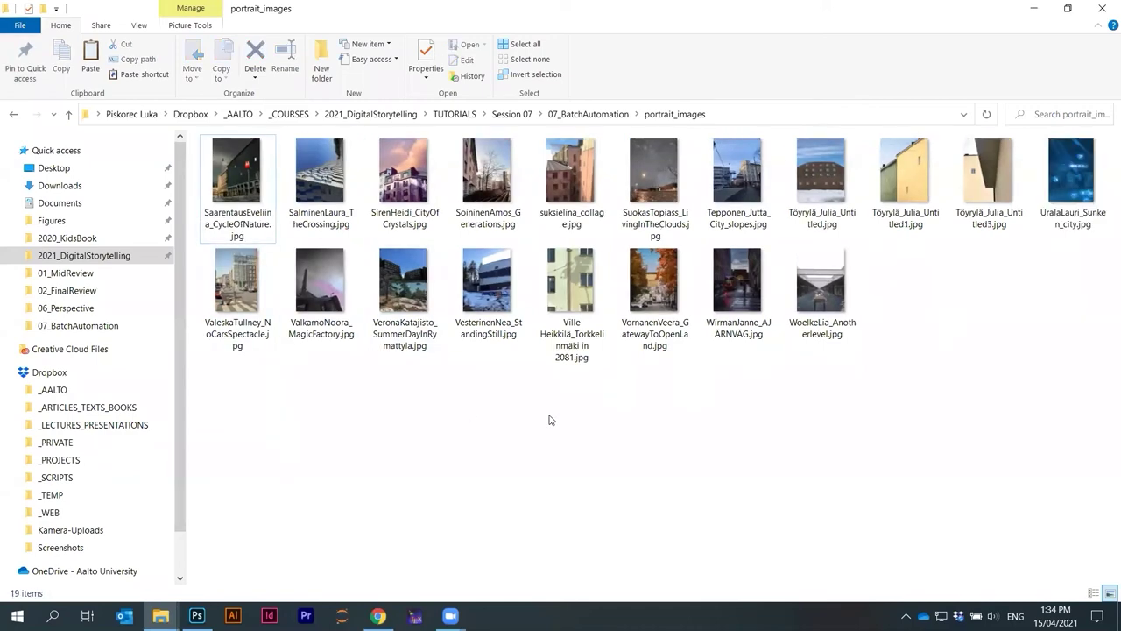
pyautogui.hotkey('alt', 'Tab')
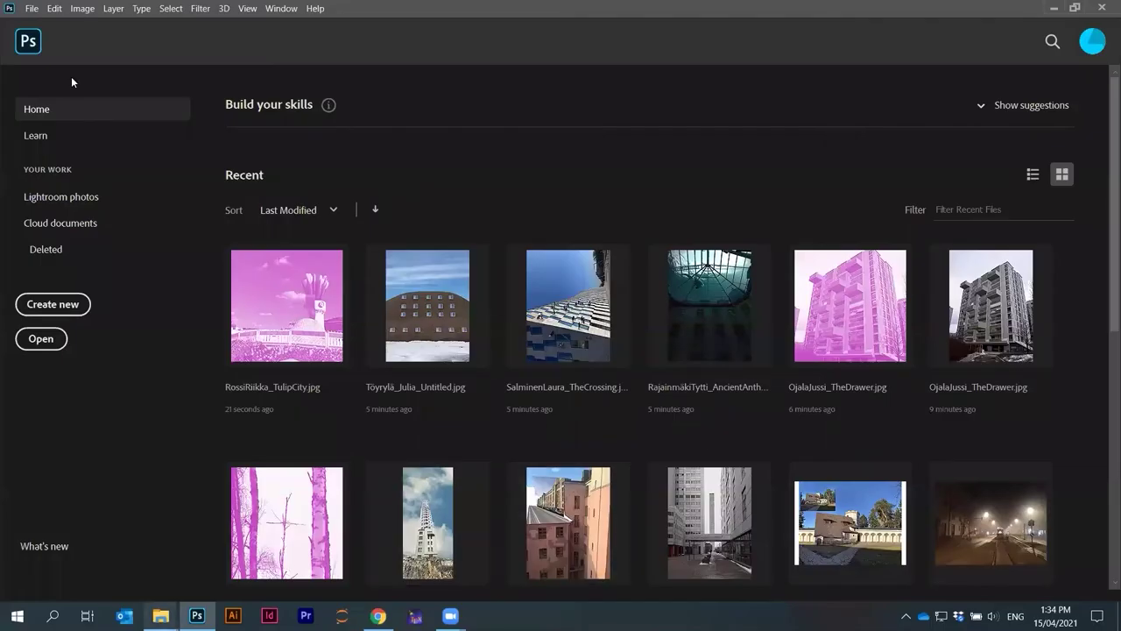
pyautogui.click(31, 9)
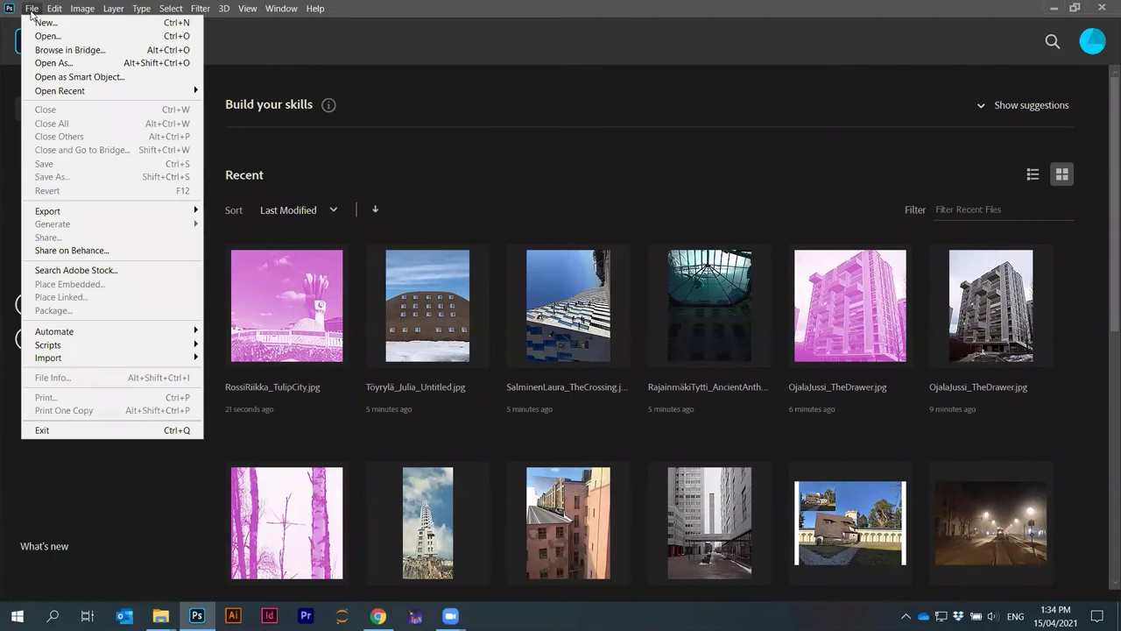
# Run a Batch with action thumbnail_test_02 on the portrait_images source folder
pyautogui.moveTo(58, 337)
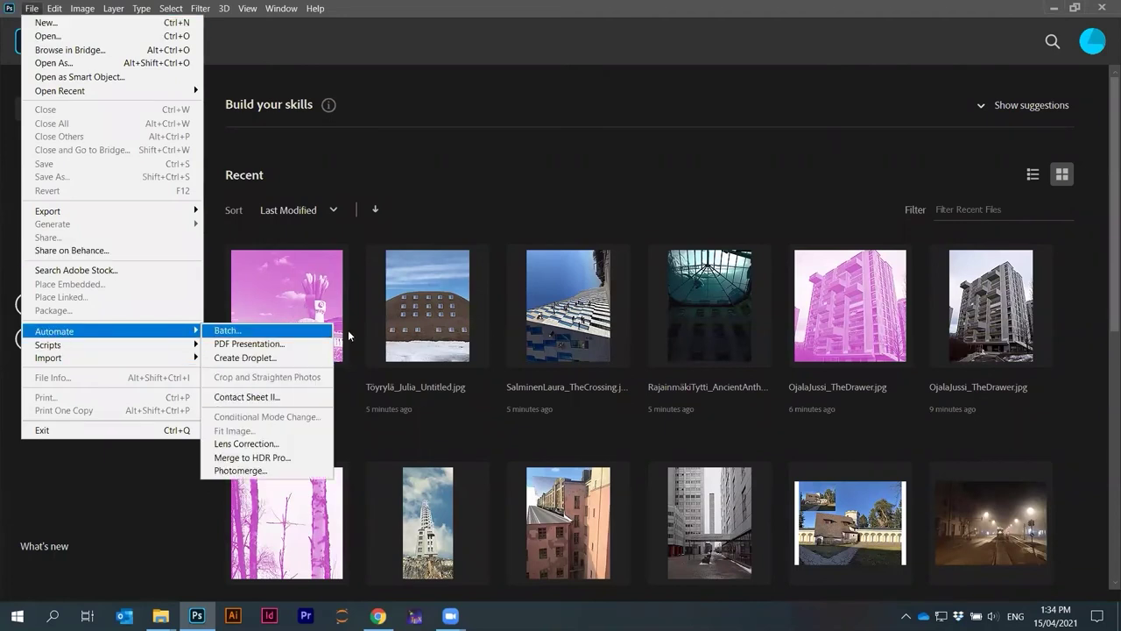
pyautogui.click(301, 331)
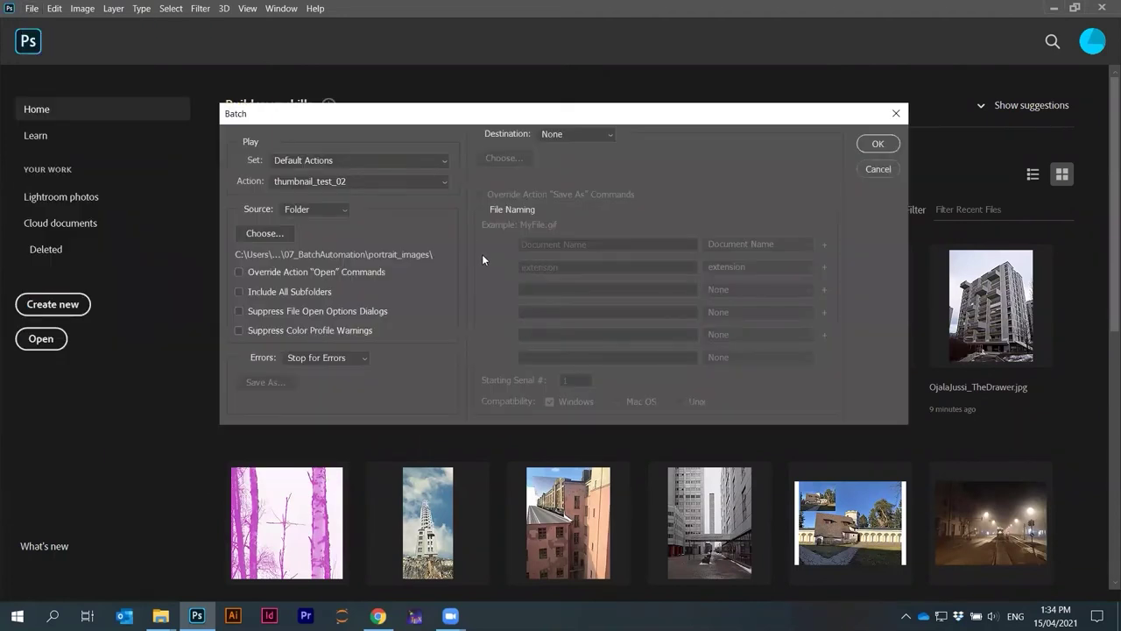
pyautogui.click(339, 185)
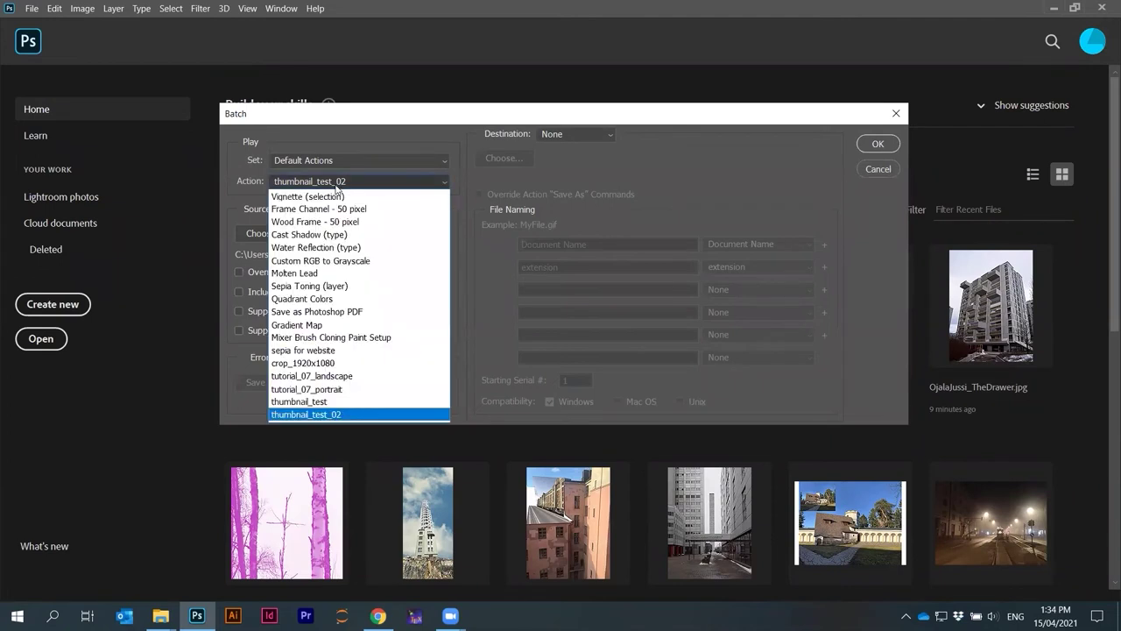
pyautogui.click(318, 415)
pyautogui.click(252, 233)
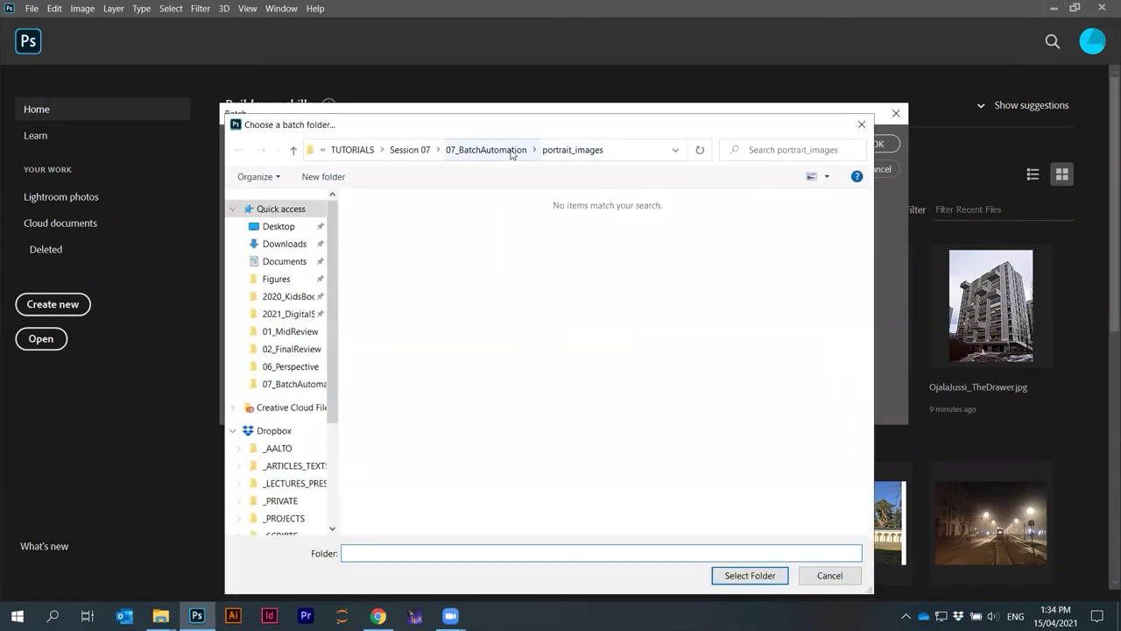
pyautogui.click(750, 576)
pyautogui.click(872, 145)
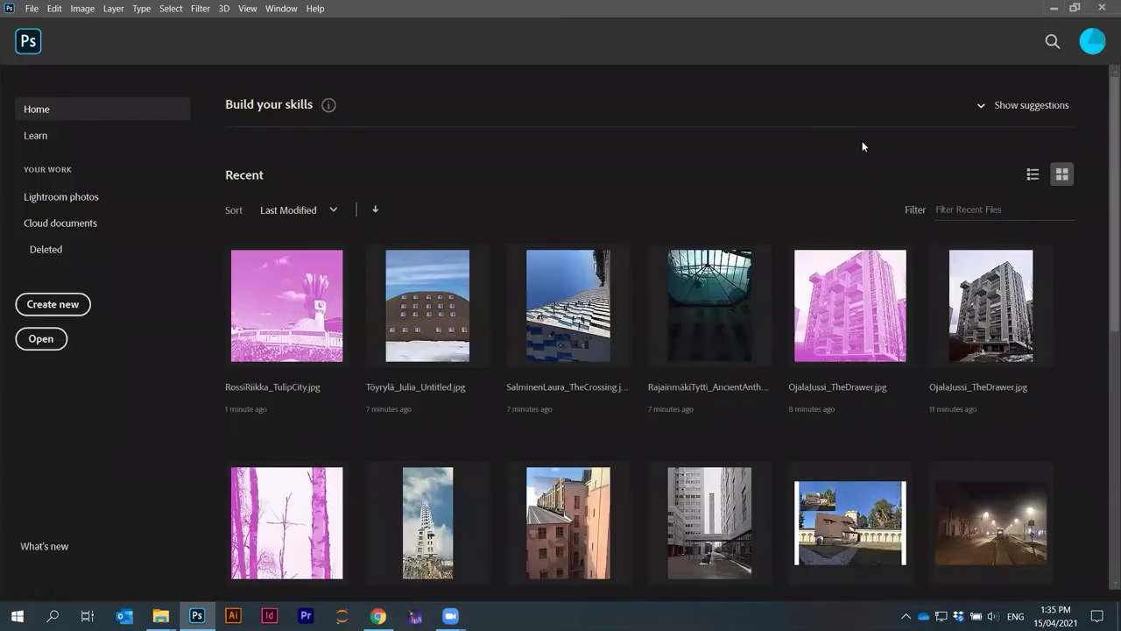
# Browse the processed pink thumbnails in portrait_images in the photo viewer
pyautogui.click(160, 616)
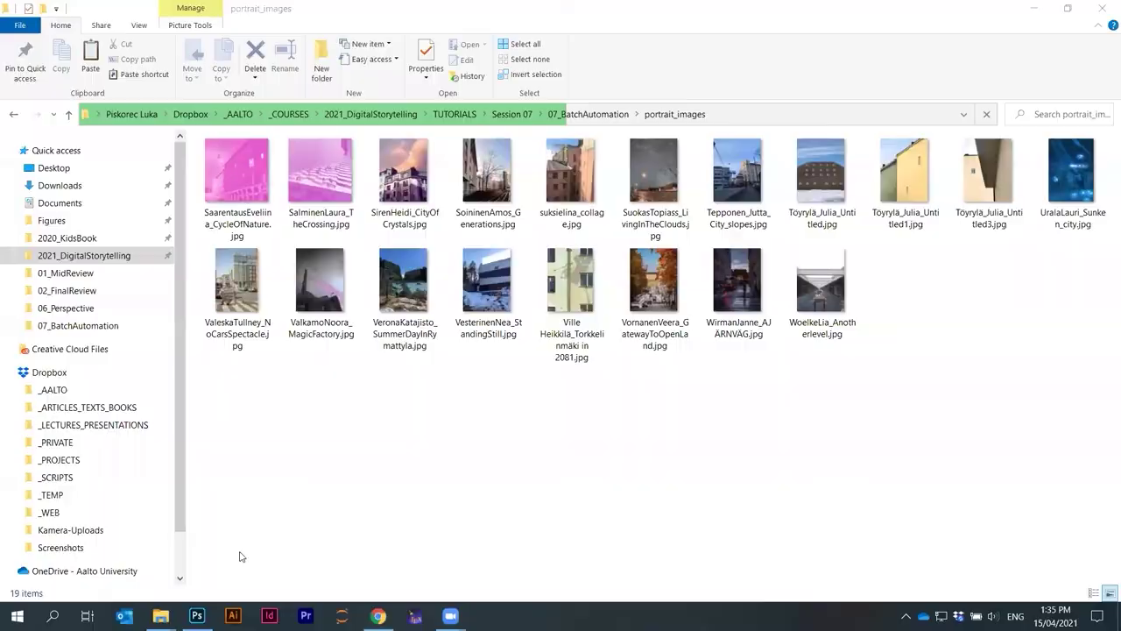
pyautogui.click(601, 113)
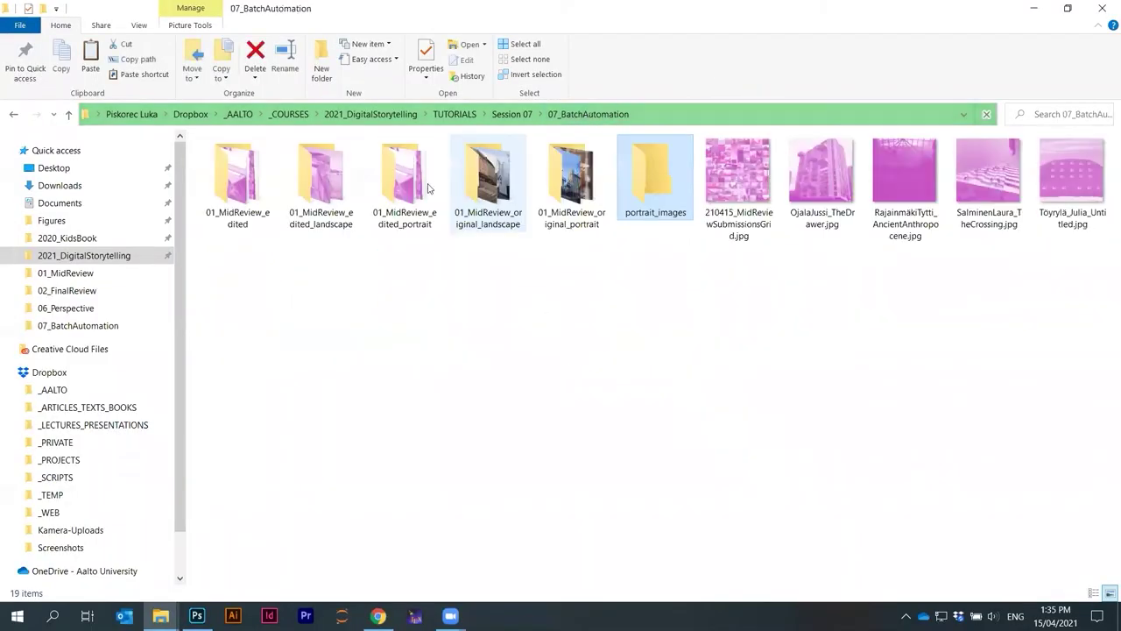
pyautogui.doubleClick(676, 188)
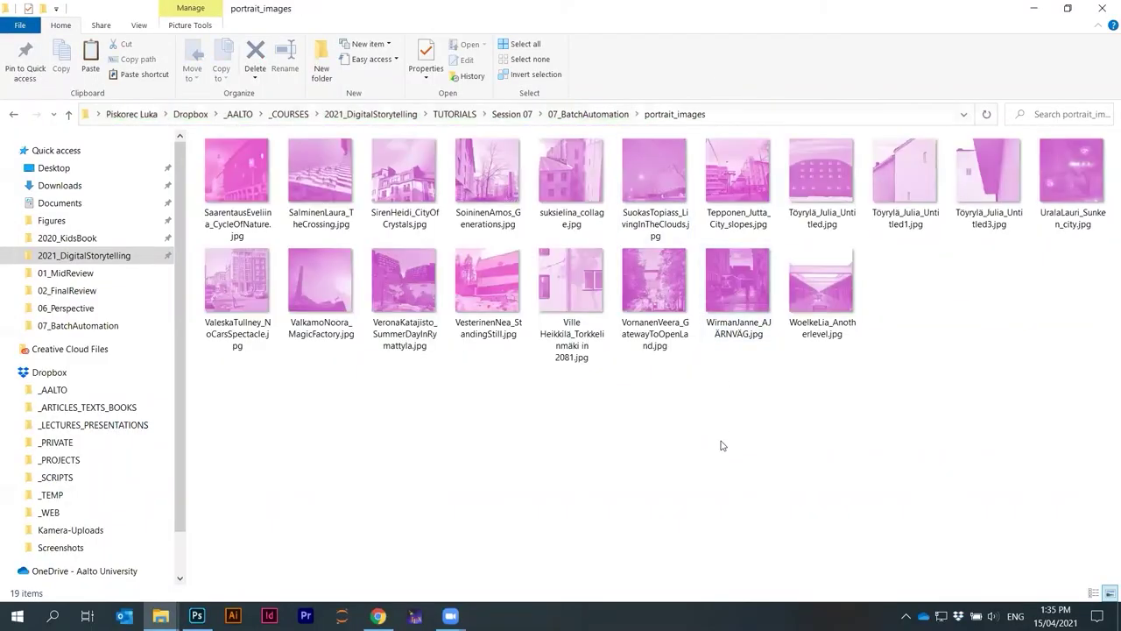
pyautogui.doubleClick(239, 179)
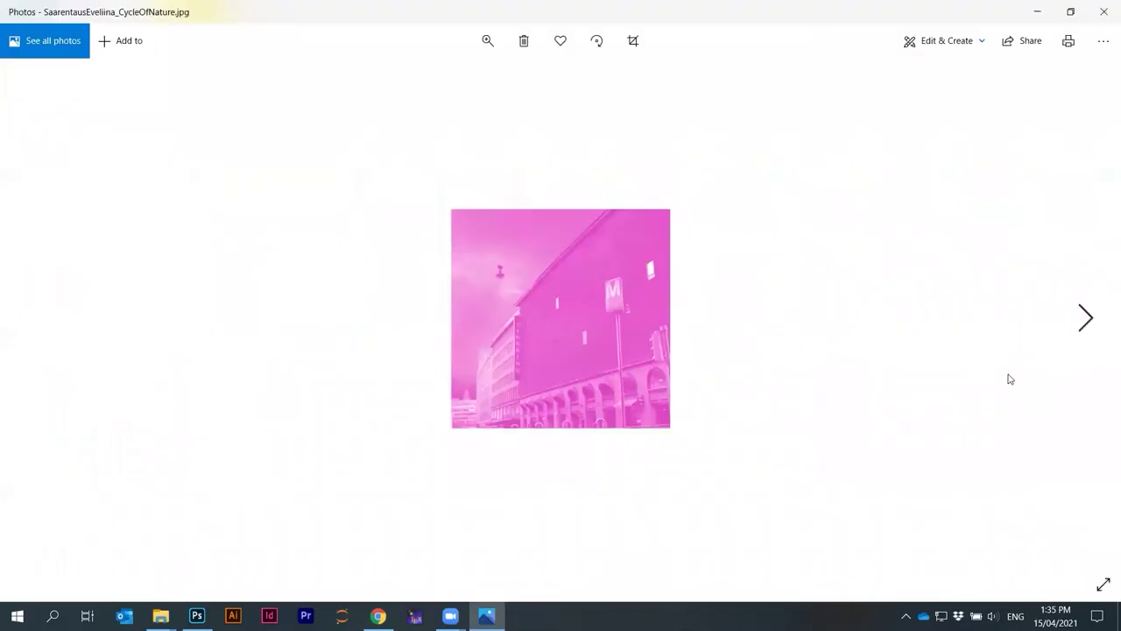
pyautogui.press('Right')
pyautogui.press('Right')
pyautogui.press('Right')
pyautogui.press('Right')
pyautogui.press('Right')
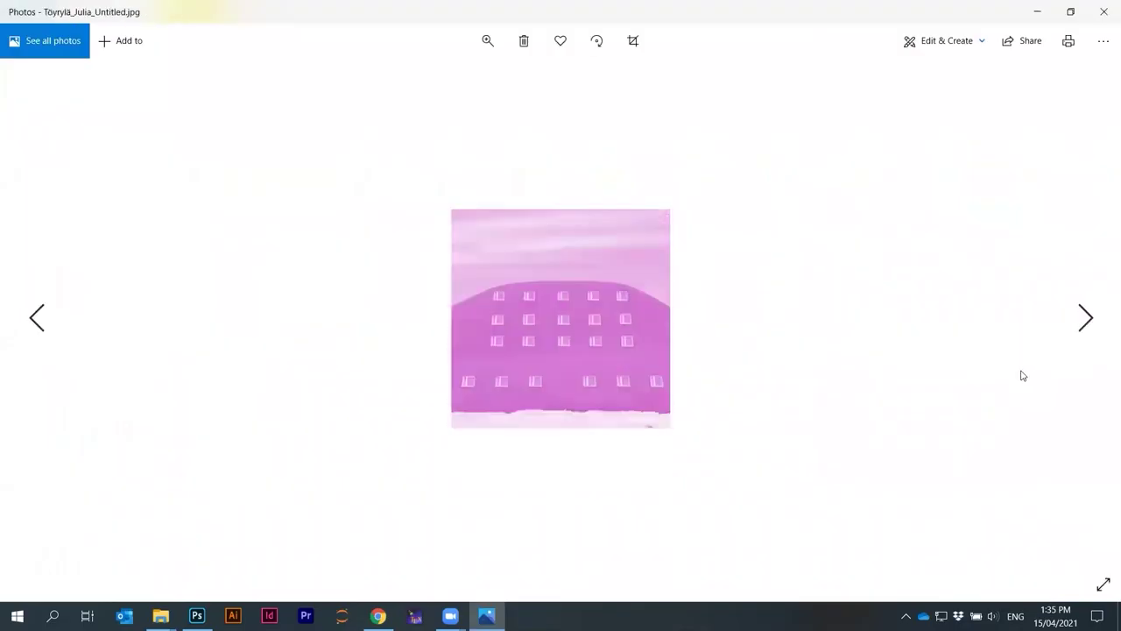
pyautogui.click(1104, 11)
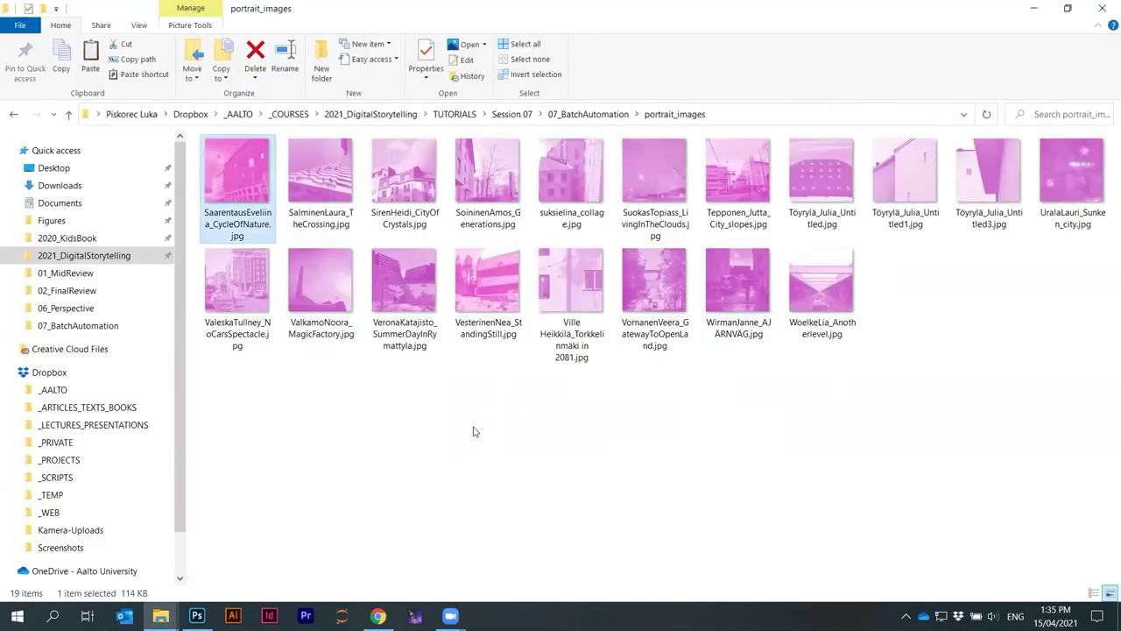
pyautogui.hotkey('alt', 'Up')
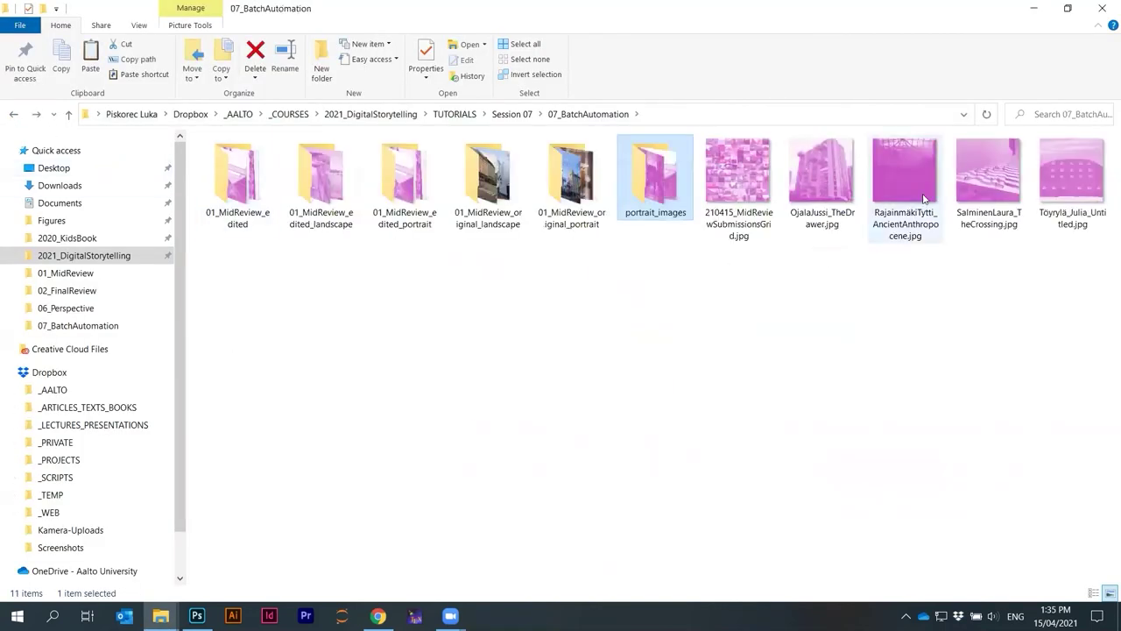
# Preview 210415_MidReviewSubmissionsGrid.jpg from 07_BatchAutomation, then close the preview
pyautogui.click(922, 198)
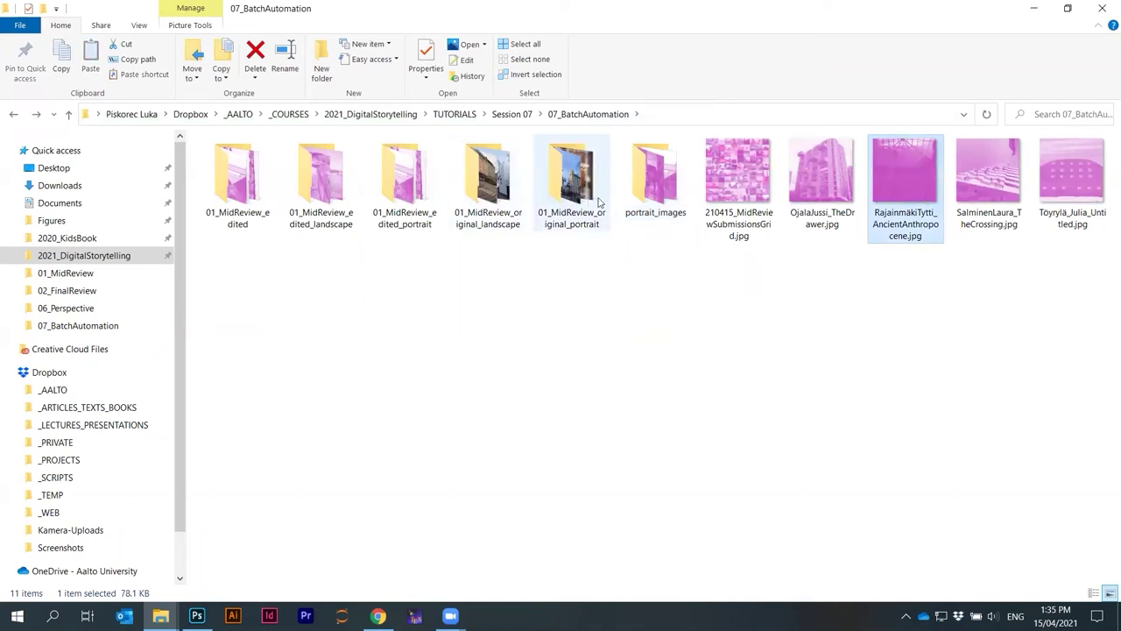
pyautogui.doubleClick(640, 184)
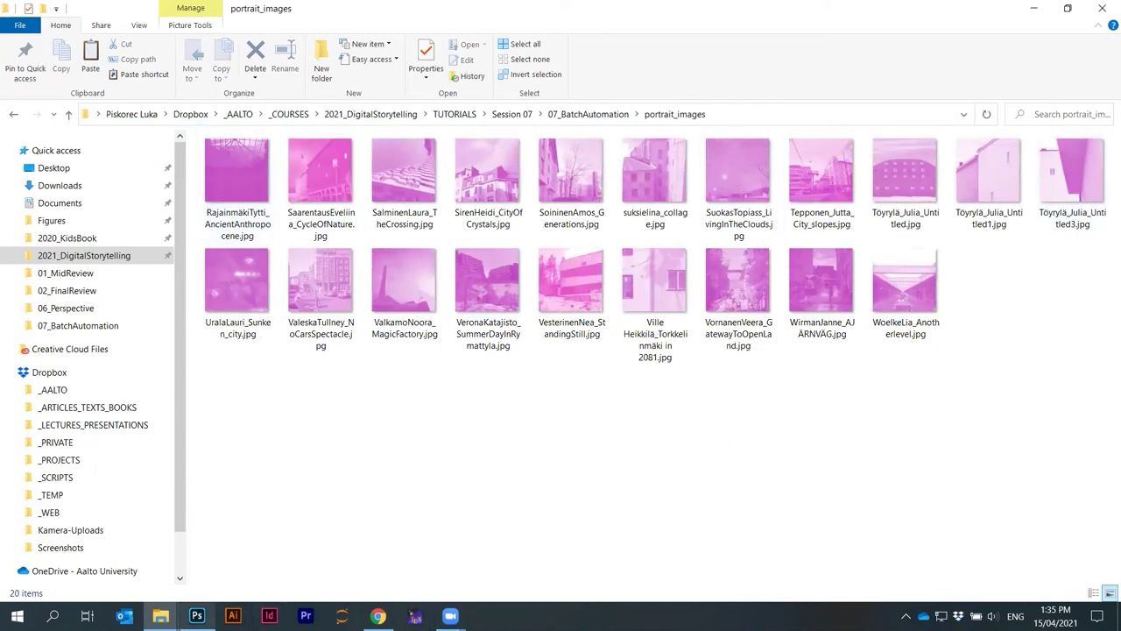
pyautogui.click(197, 616)
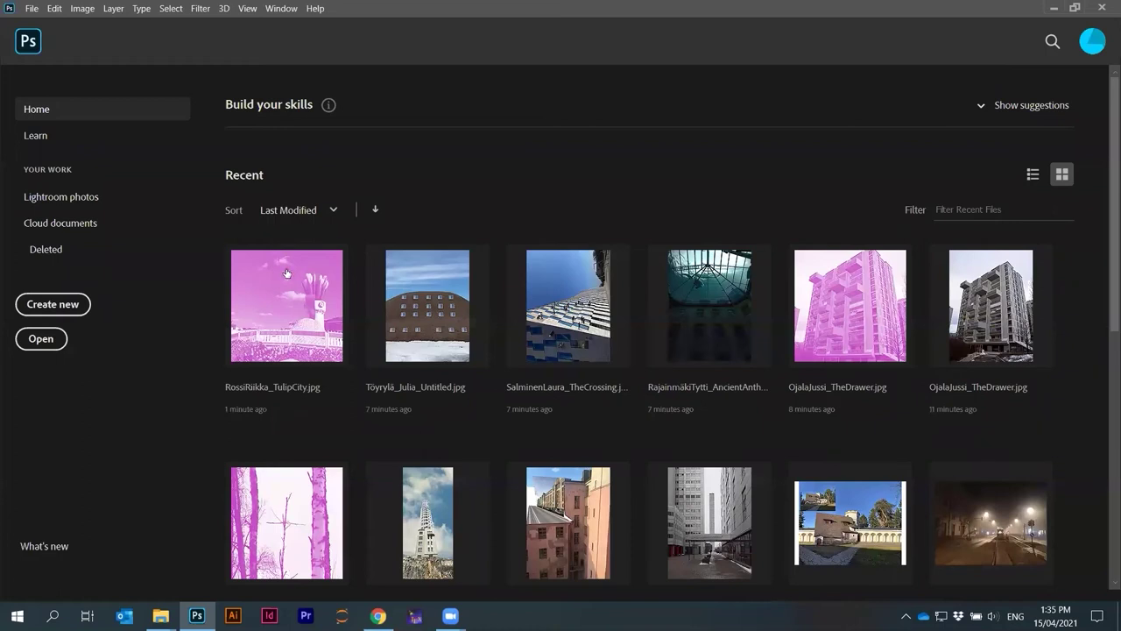
pyautogui.click(160, 616)
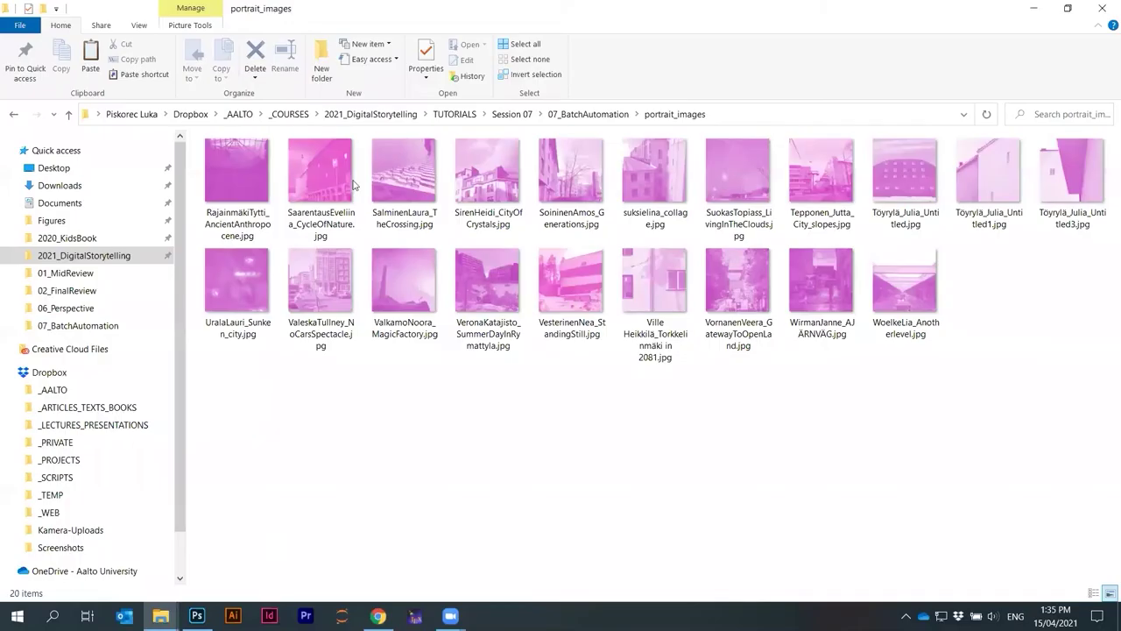
pyautogui.click(586, 114)
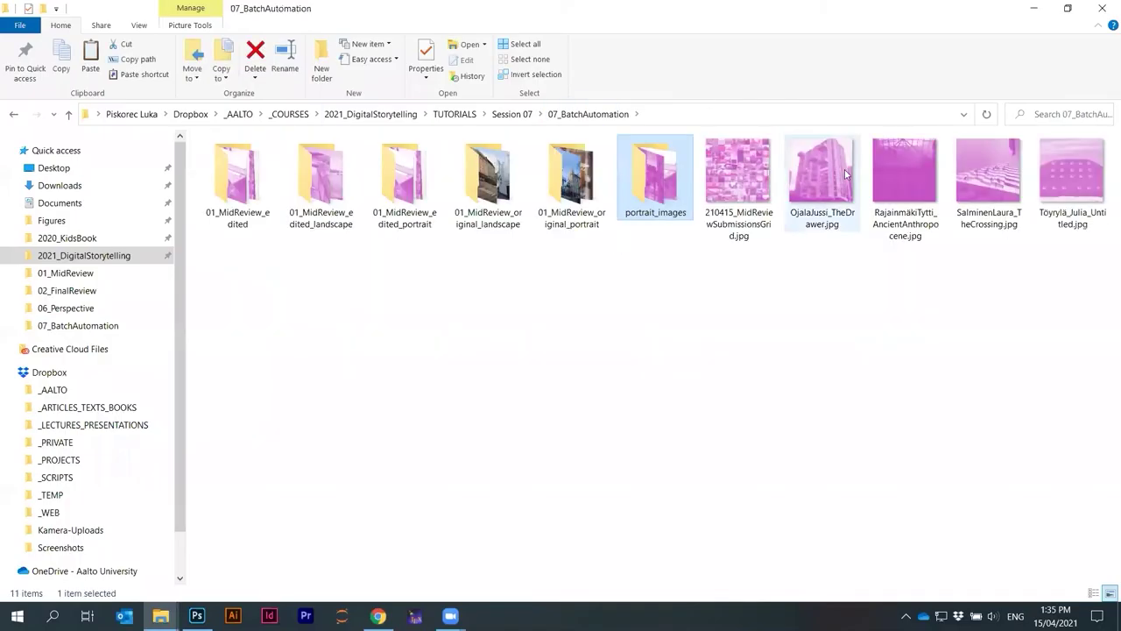
pyautogui.doubleClick(755, 161)
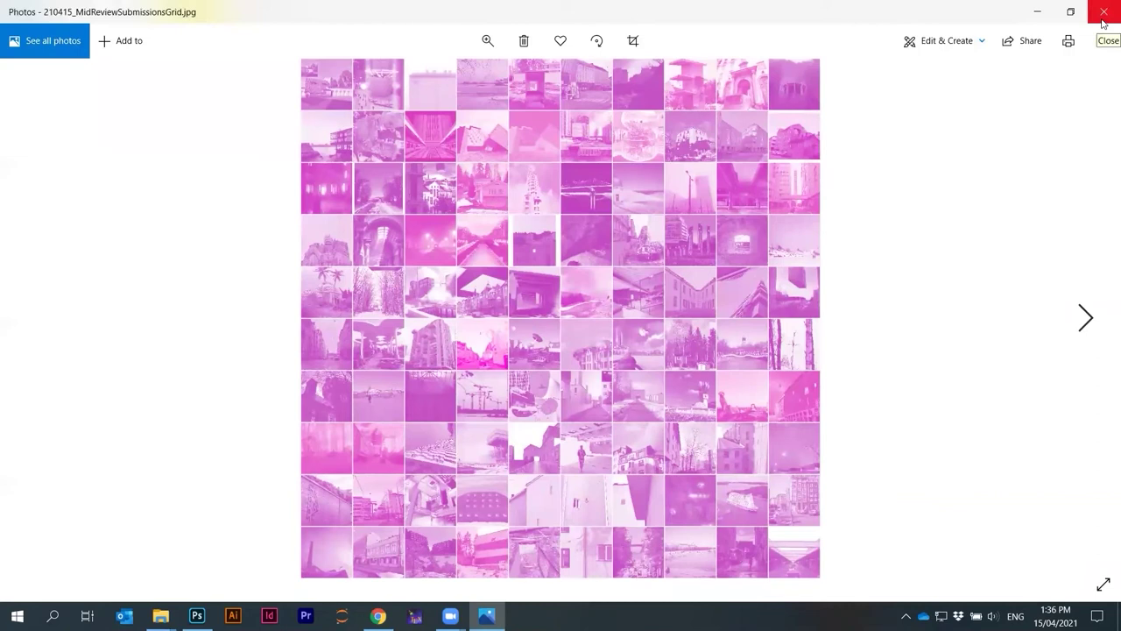
pyautogui.click(1102, 19)
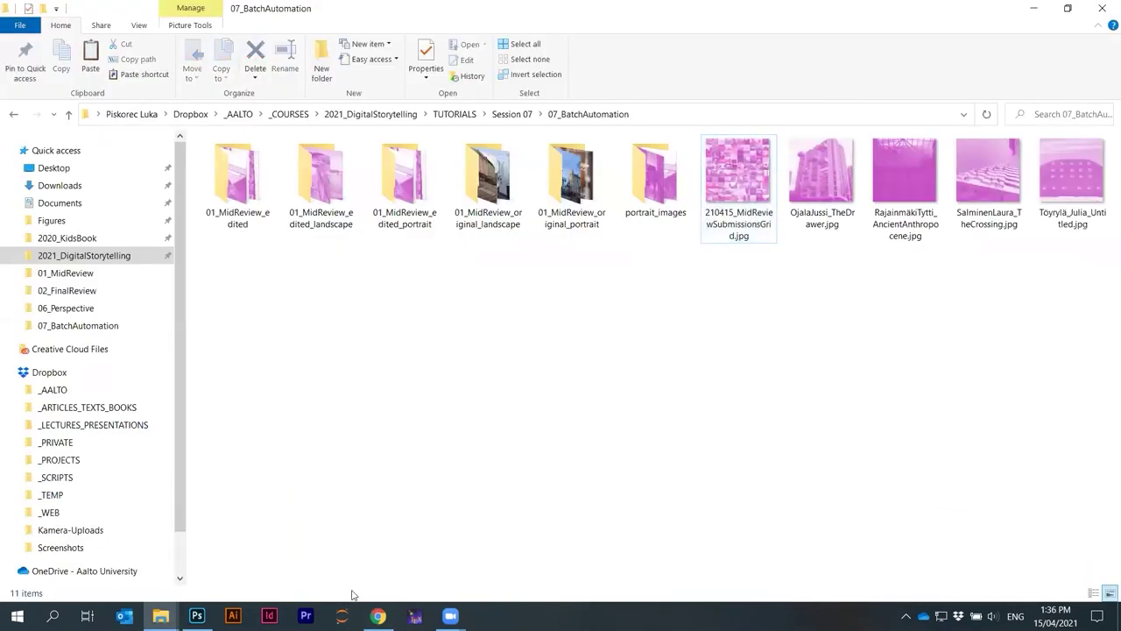
# Open Contact Sheet II from File > Automate, still sourcing 01_MidReview_edited
pyautogui.click(196, 616)
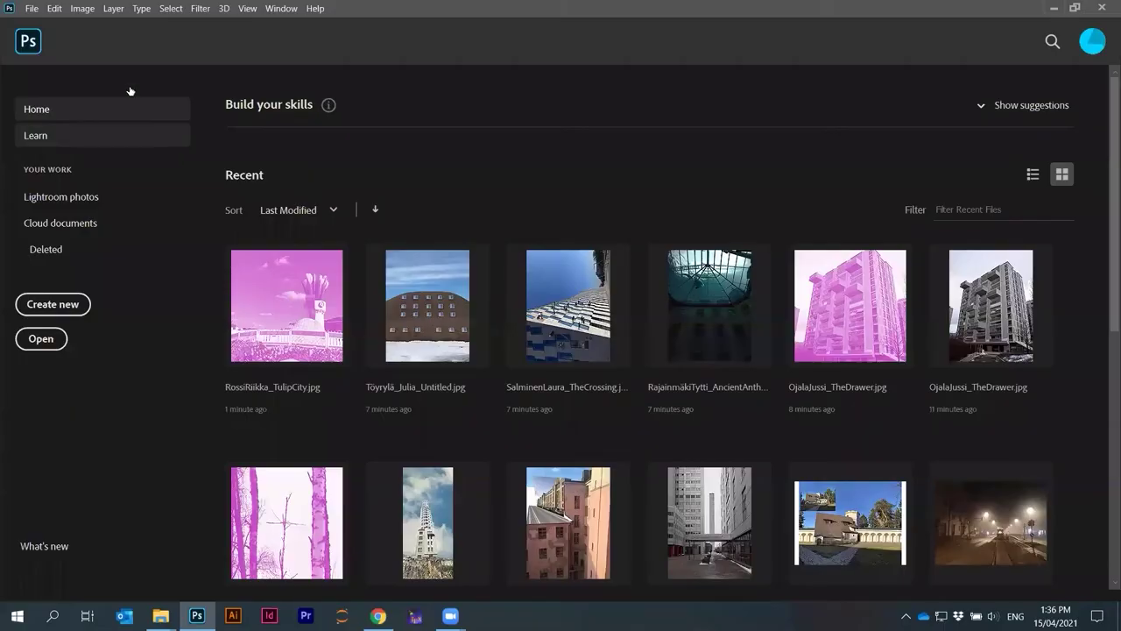
pyautogui.click(32, 9)
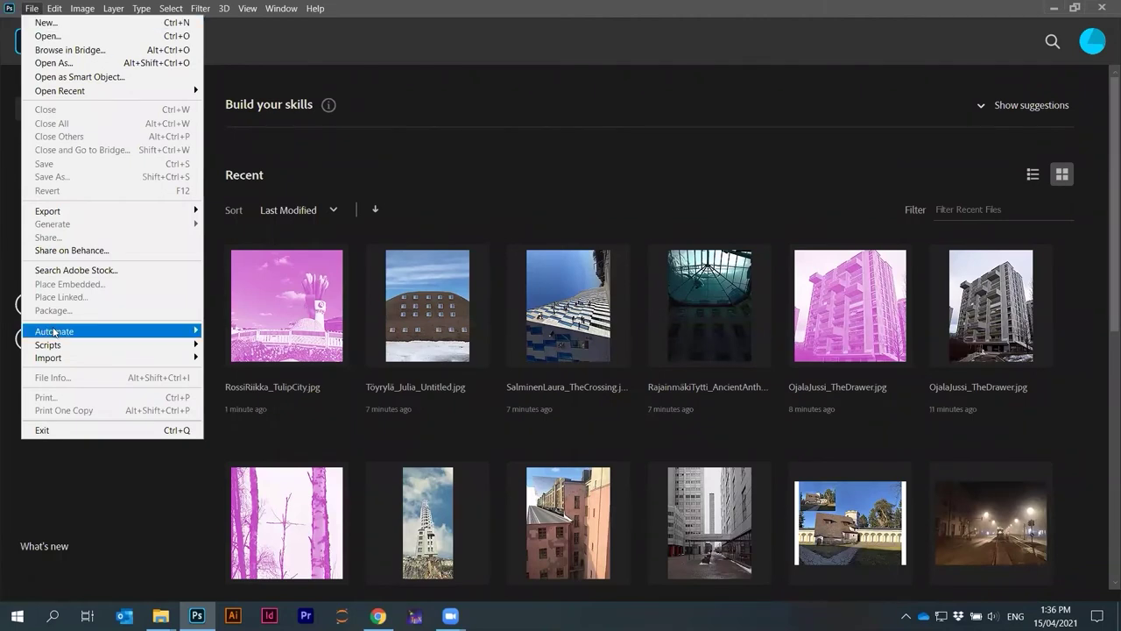
pyautogui.moveTo(61, 335)
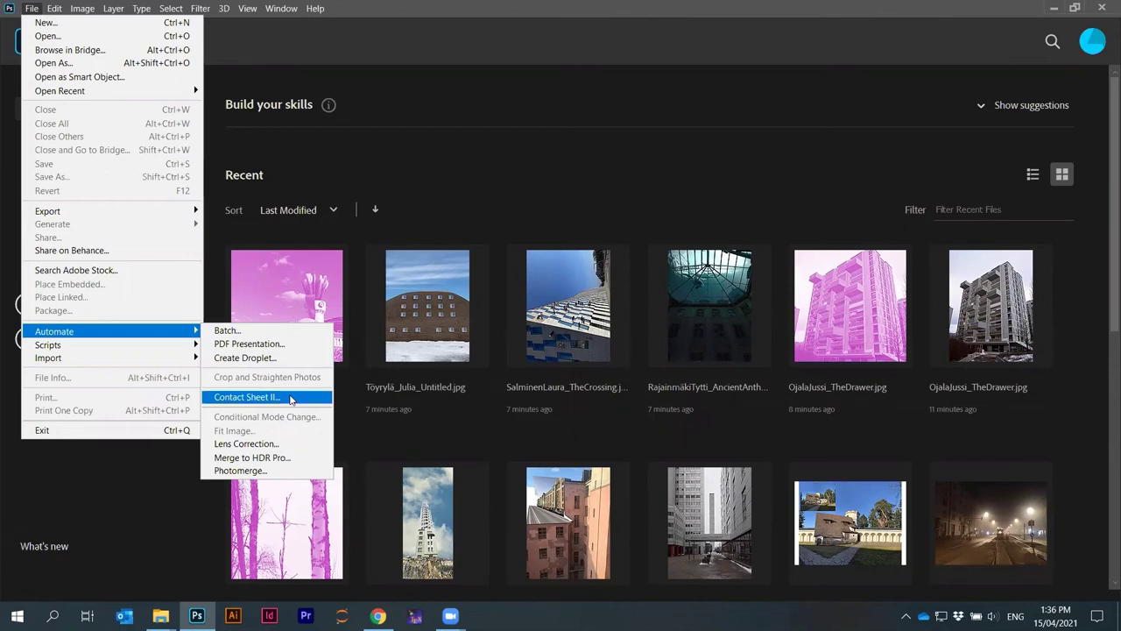
pyautogui.moveTo(112, 351)
pyautogui.click(273, 399)
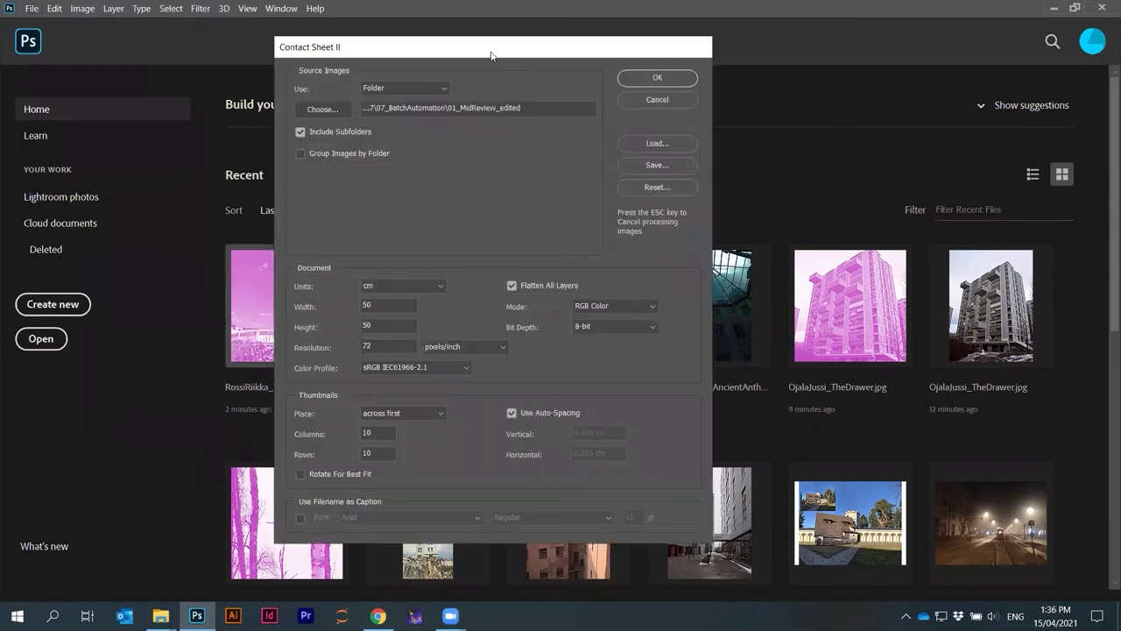
# Point the Contact Sheet II source folder at portrait_images in 07_BatchAutomation
pyautogui.moveTo(490, 55); pyautogui.dragTo(596, 84)
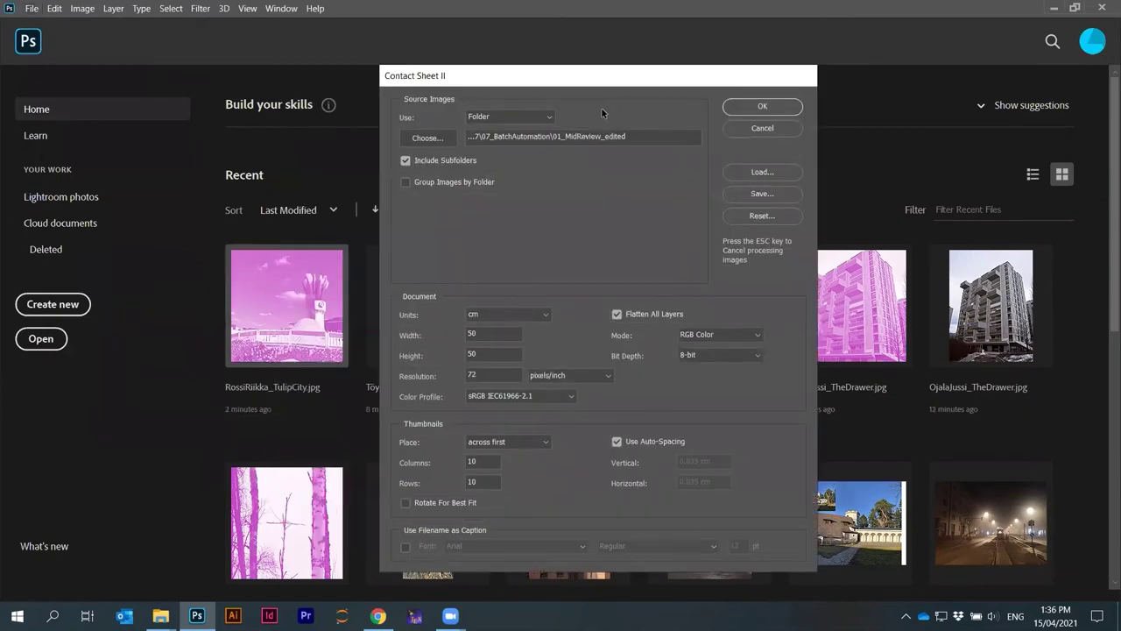
pyautogui.click(436, 139)
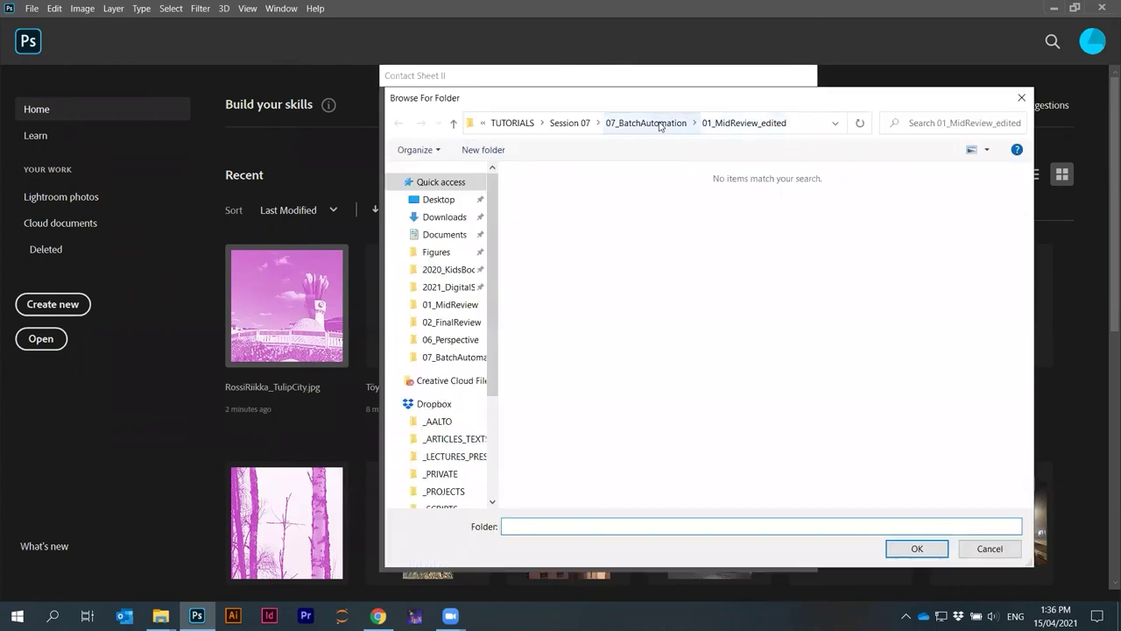
pyautogui.click(660, 123)
pyautogui.click(898, 214)
pyautogui.click(985, 219)
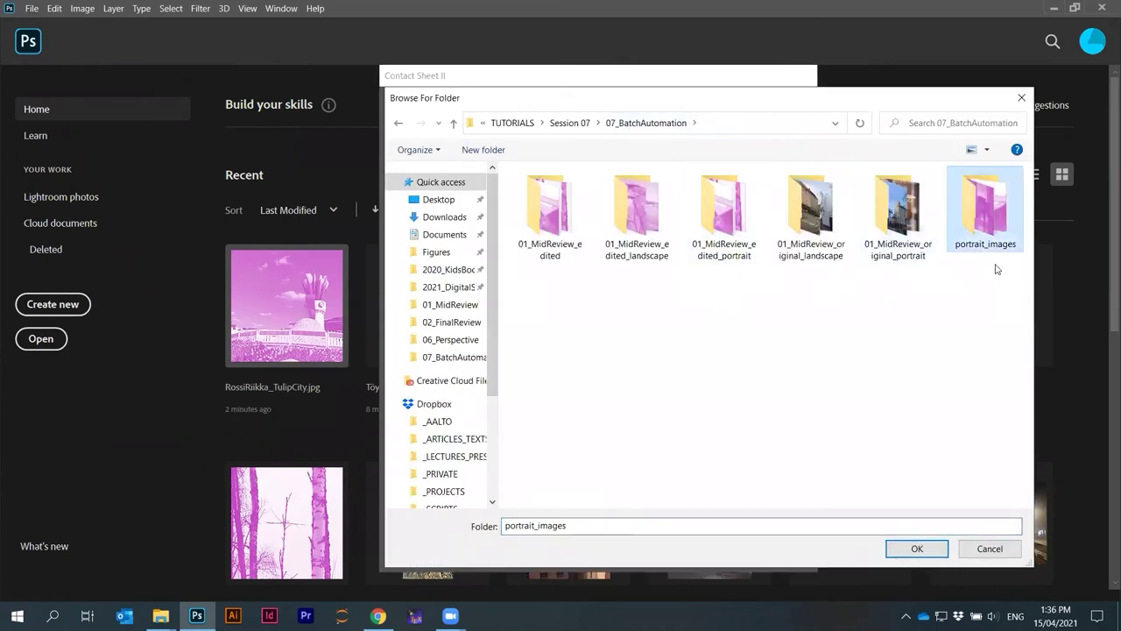
pyautogui.click(920, 550)
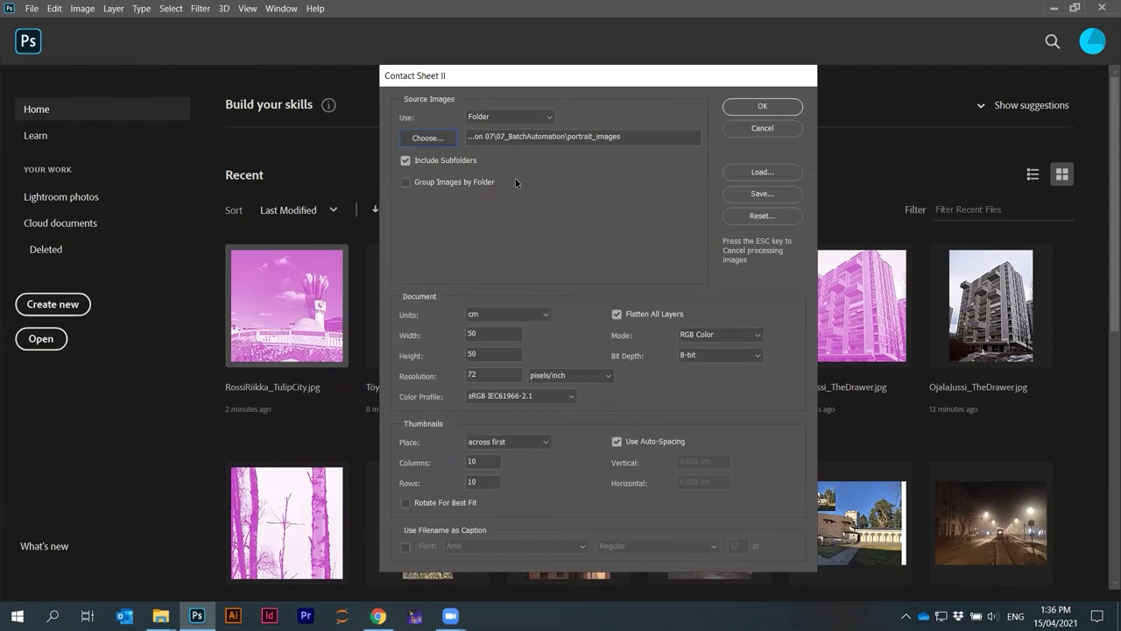
# Start resizing the sheet to 40 cm and check how many images portrait_images holds
pyautogui.click(486, 335)
pyautogui.doubleClick(490, 333)
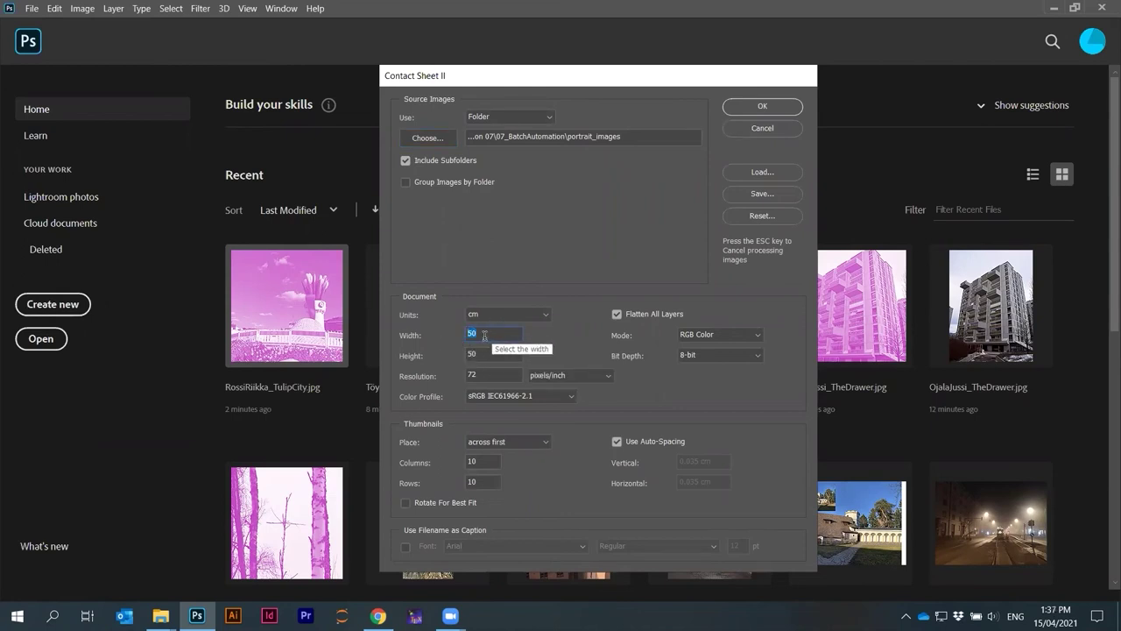
pyautogui.press('Tab')
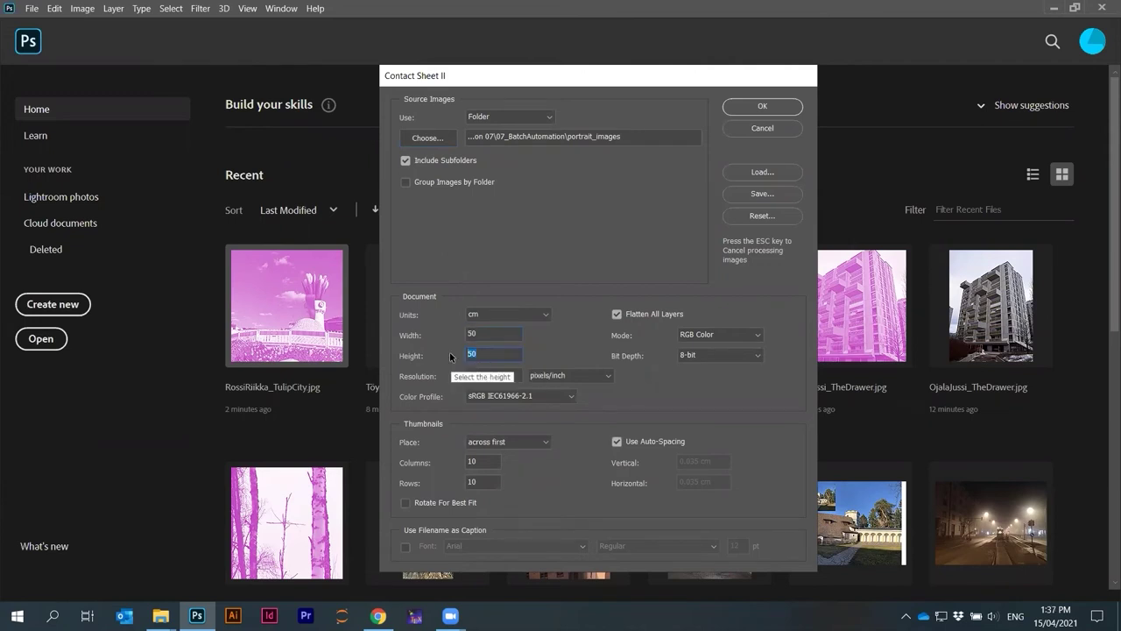
pyautogui.write('3')
pyautogui.press('BackSpace')
pyautogui.write('40')
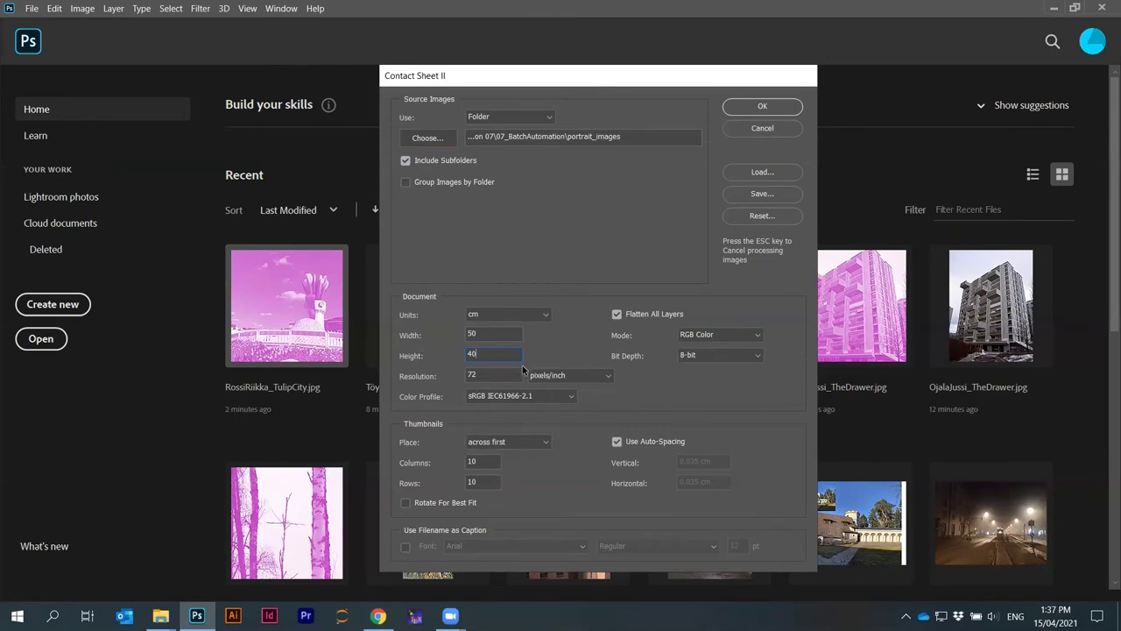
pyautogui.click(484, 461)
pyautogui.hotkey('alt', 'Tab')
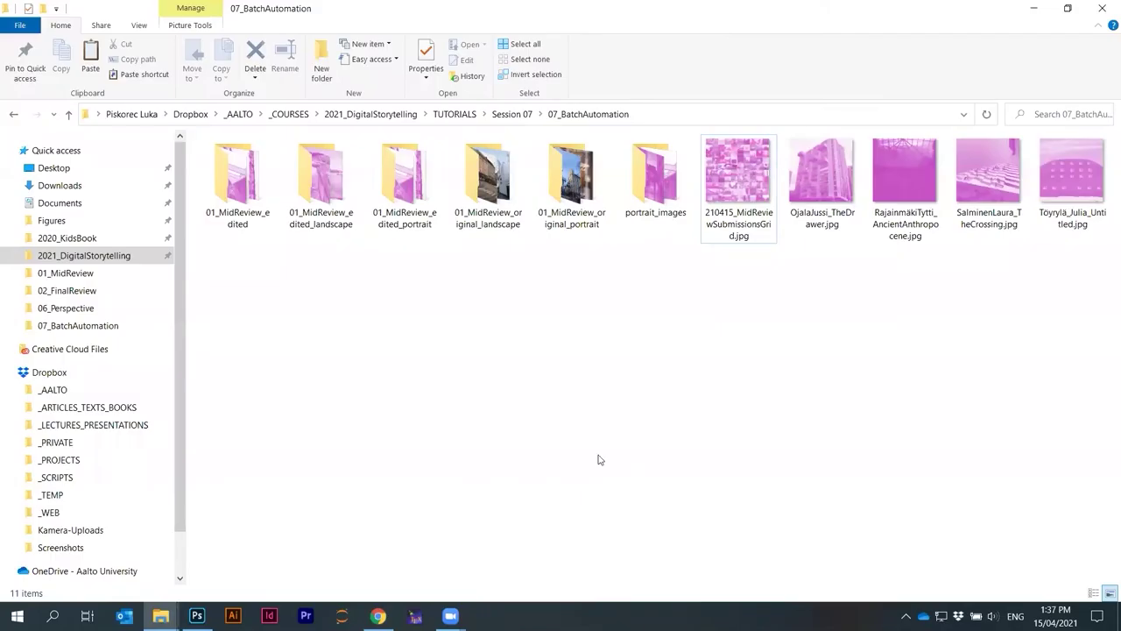
pyautogui.doubleClick(674, 195)
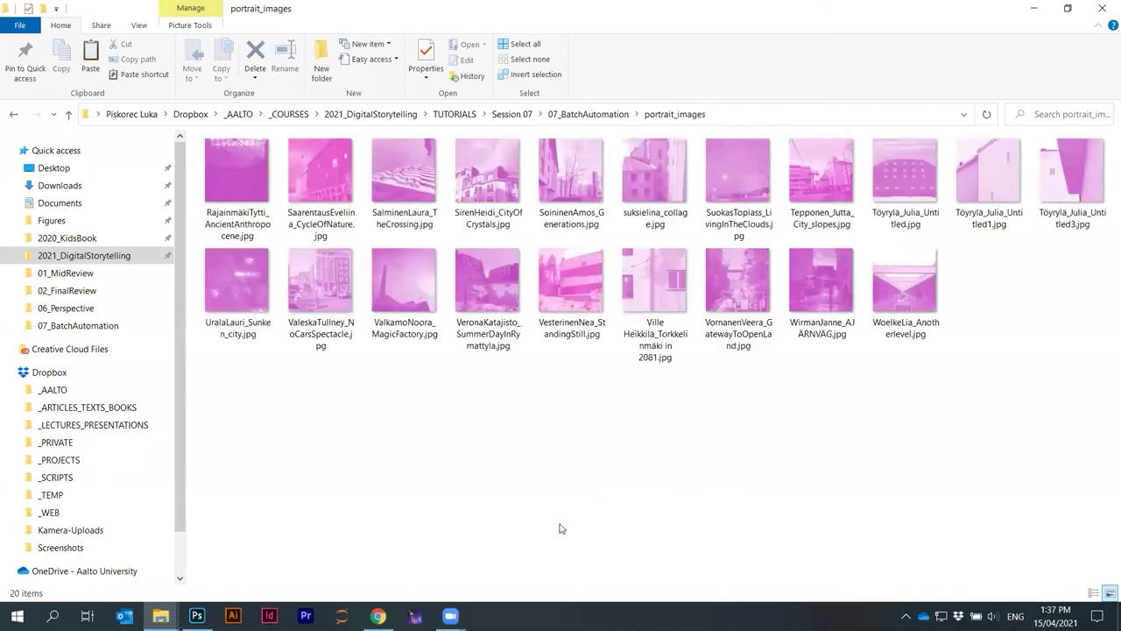
pyautogui.click(1032, 12)
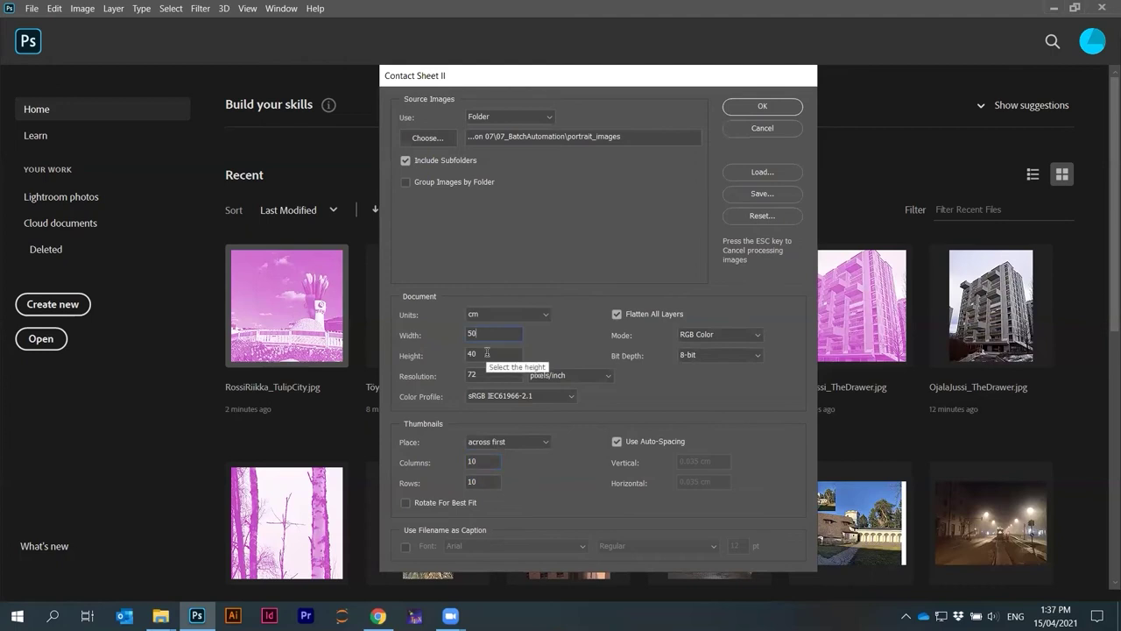
# Set the page to 40 × 50 cm and the grid to 4 columns by 5 rows
pyautogui.click(487, 352)
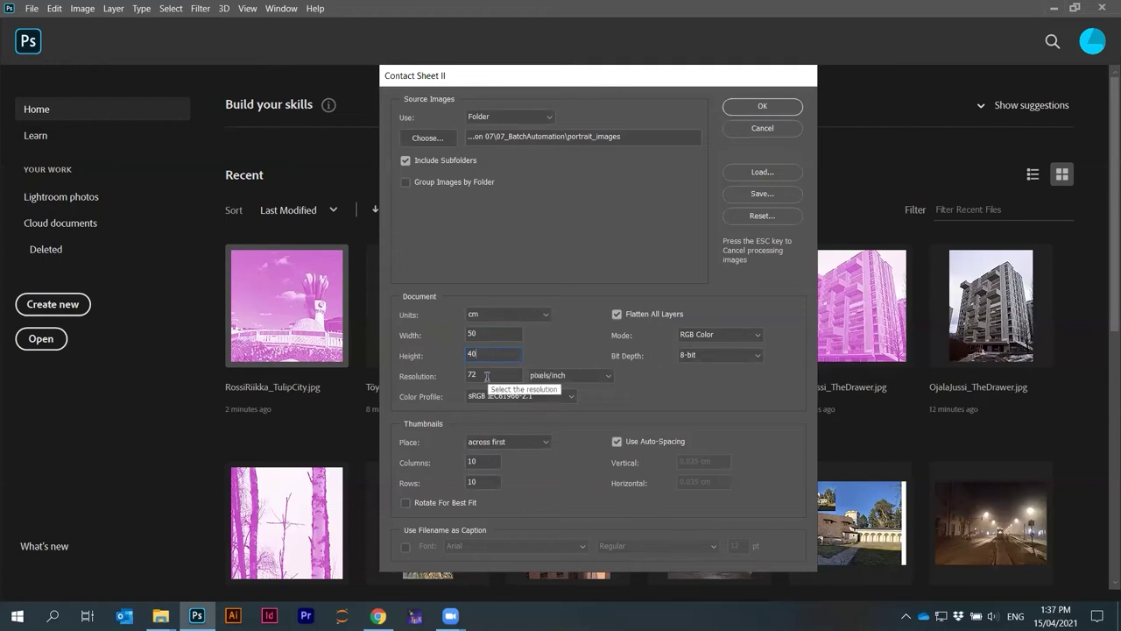
pyautogui.click(476, 462)
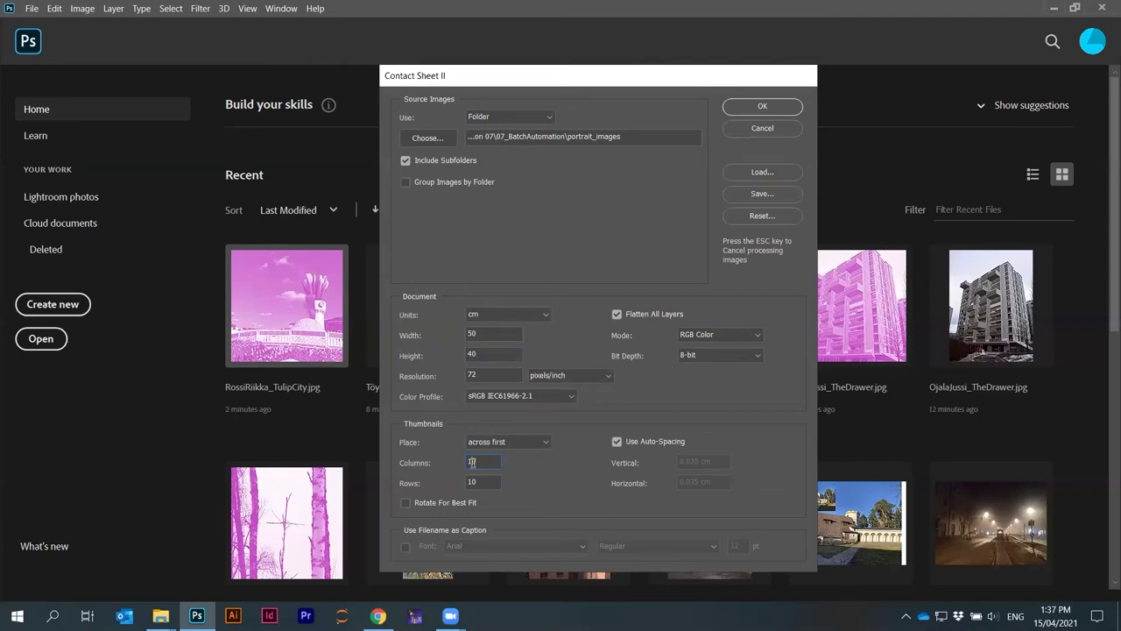
pyautogui.doubleClick(473, 463)
pyautogui.write('40')
pyautogui.doubleClick(471, 334)
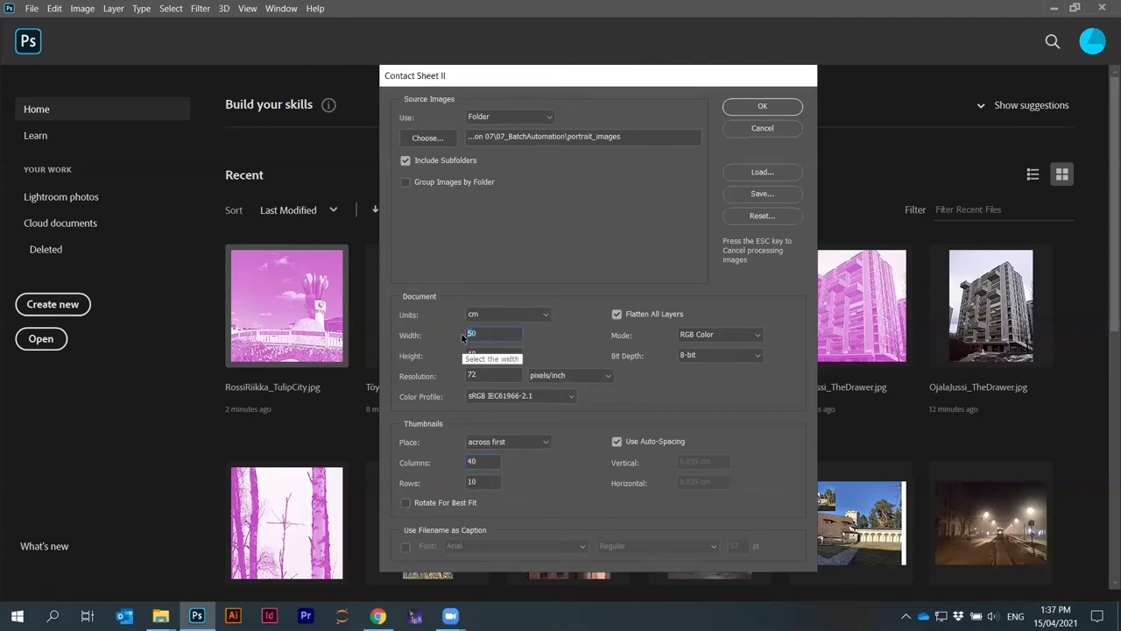
pyautogui.write('40')
pyautogui.doubleClick(471, 354)
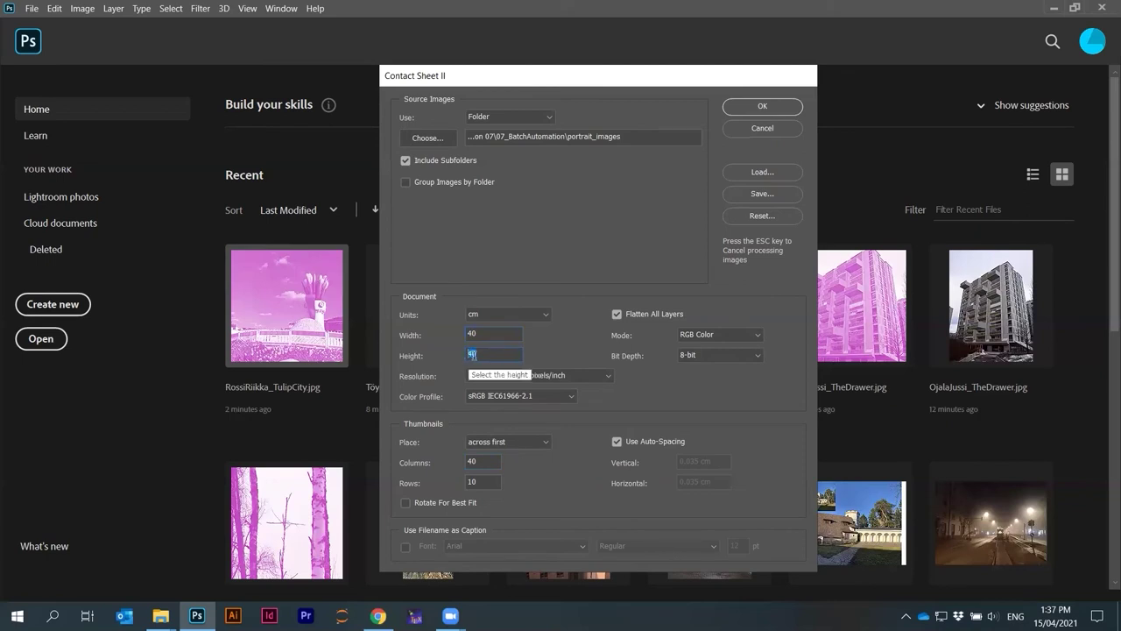
pyautogui.write('50')
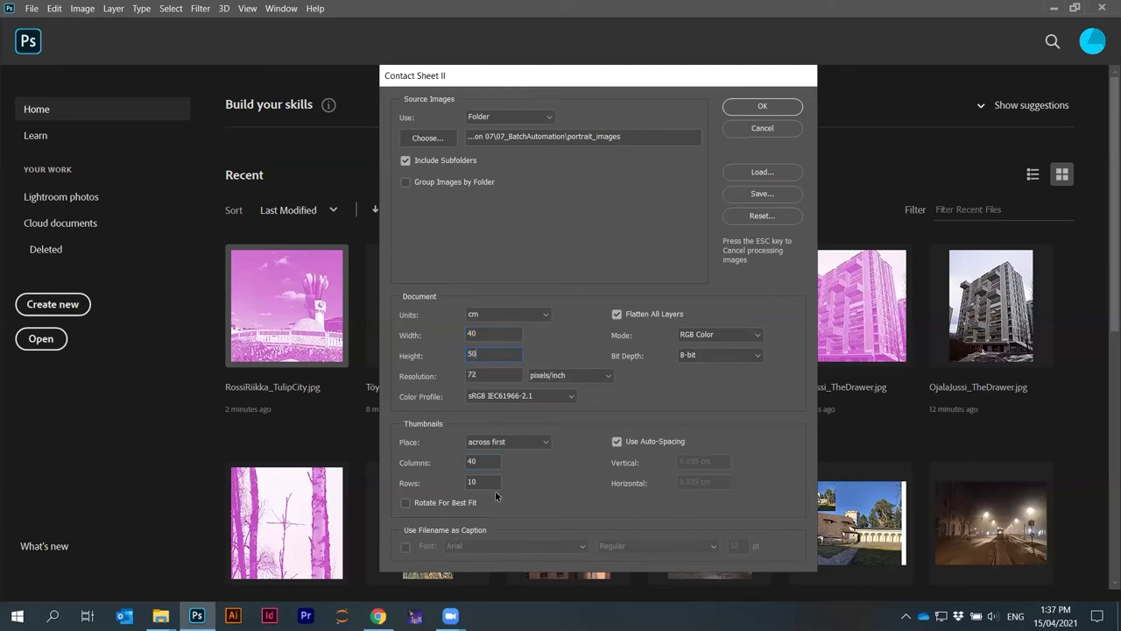
pyautogui.click(488, 462)
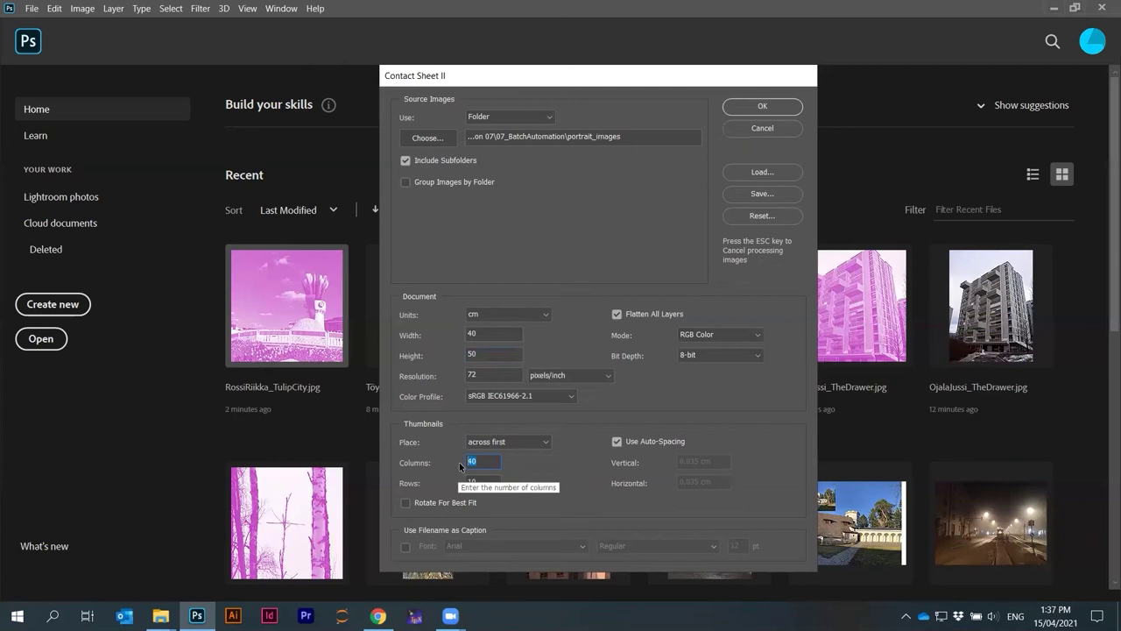
pyautogui.write('4')
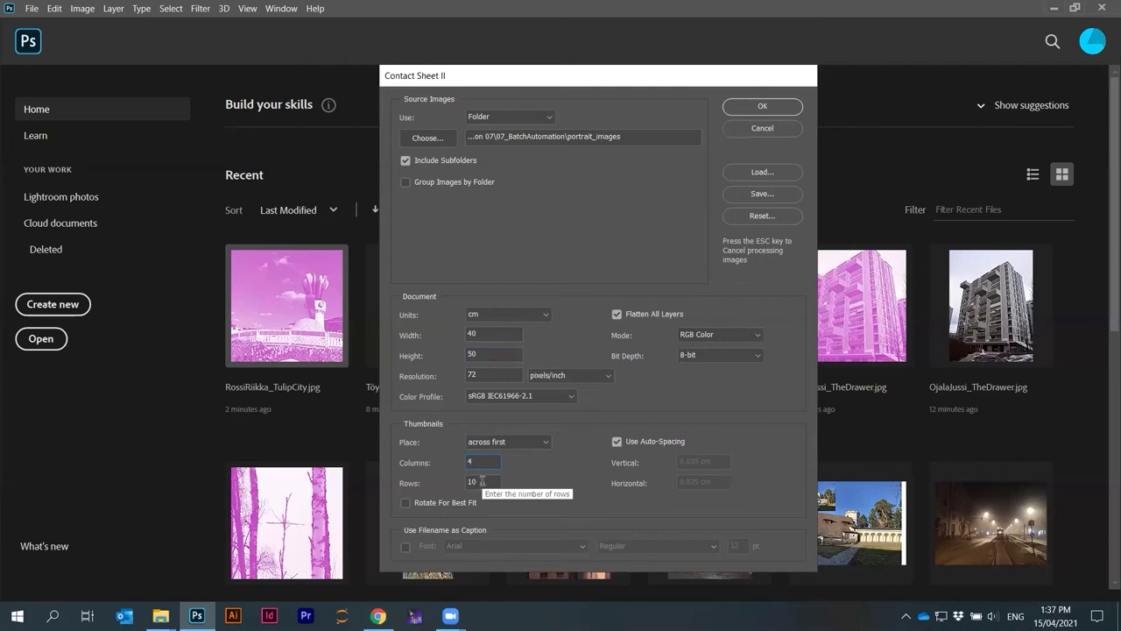
pyautogui.moveTo(480, 479); pyautogui.dragTo(467, 481)
pyautogui.write('5')
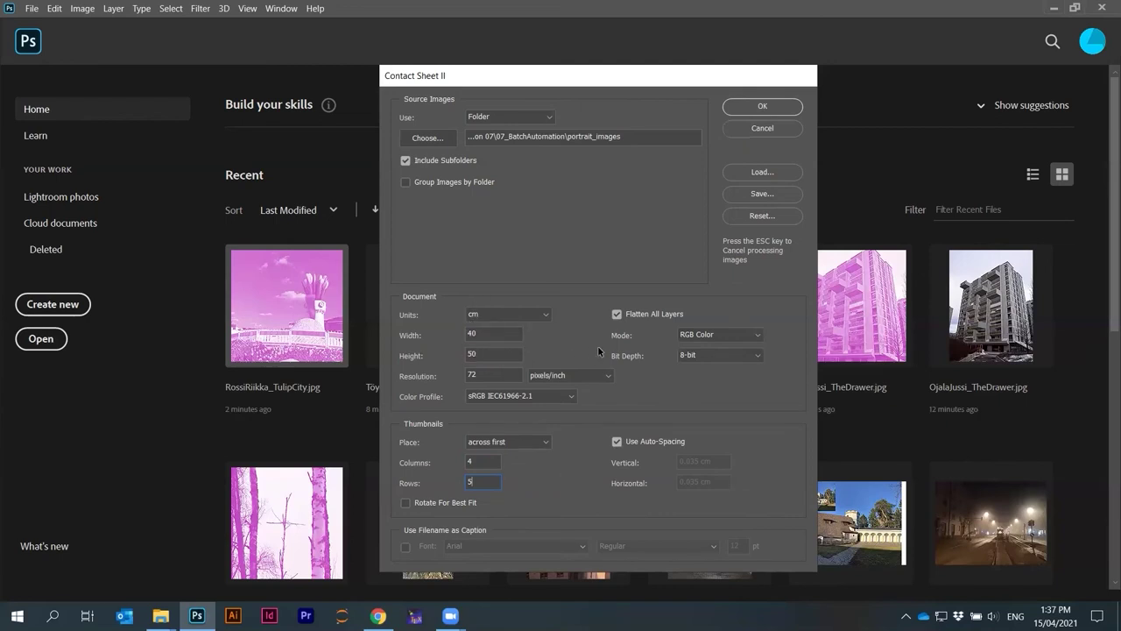
# Run Contact Sheet II to build the 4 × 5 ContactSheet-001 grid of 20 thumbnails
pyautogui.click(749, 110)
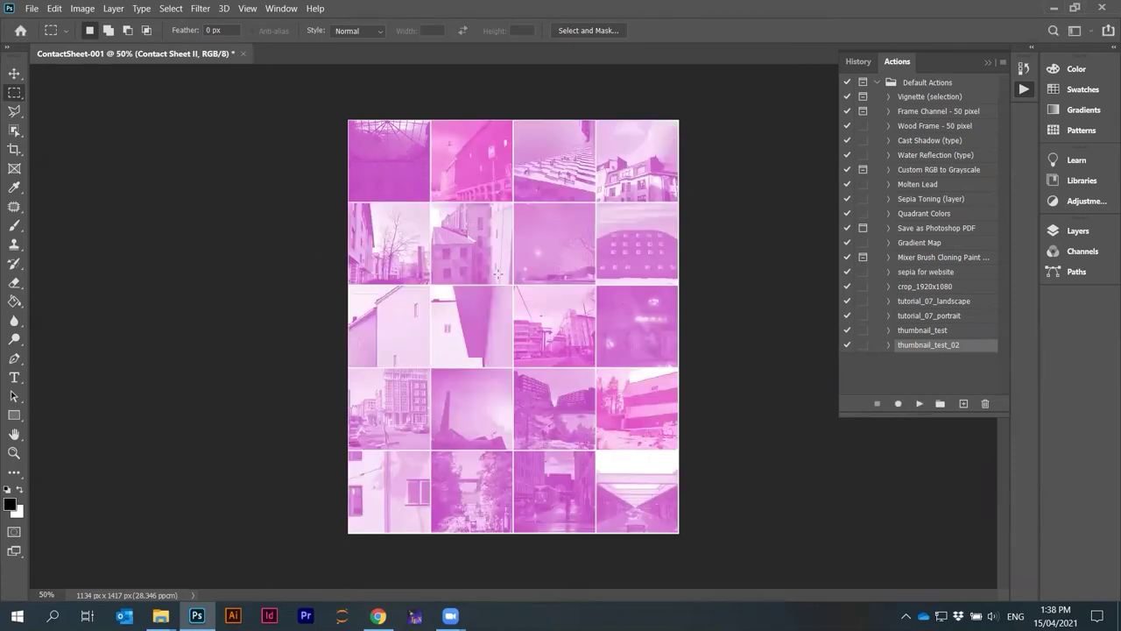
# Crop ContactSheet-001 just inside its border to 1132 × 1415 px and fit it on screen
pyautogui.scroll(5, 382, 171)
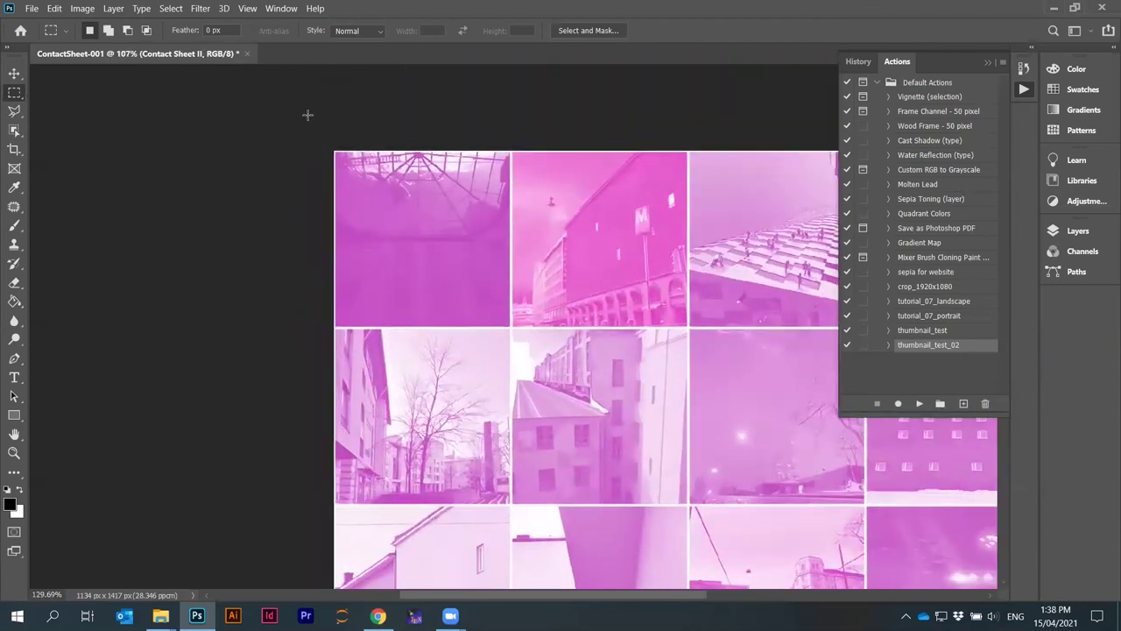
pyautogui.click(1024, 66)
pyautogui.scroll(4, 329, 156)
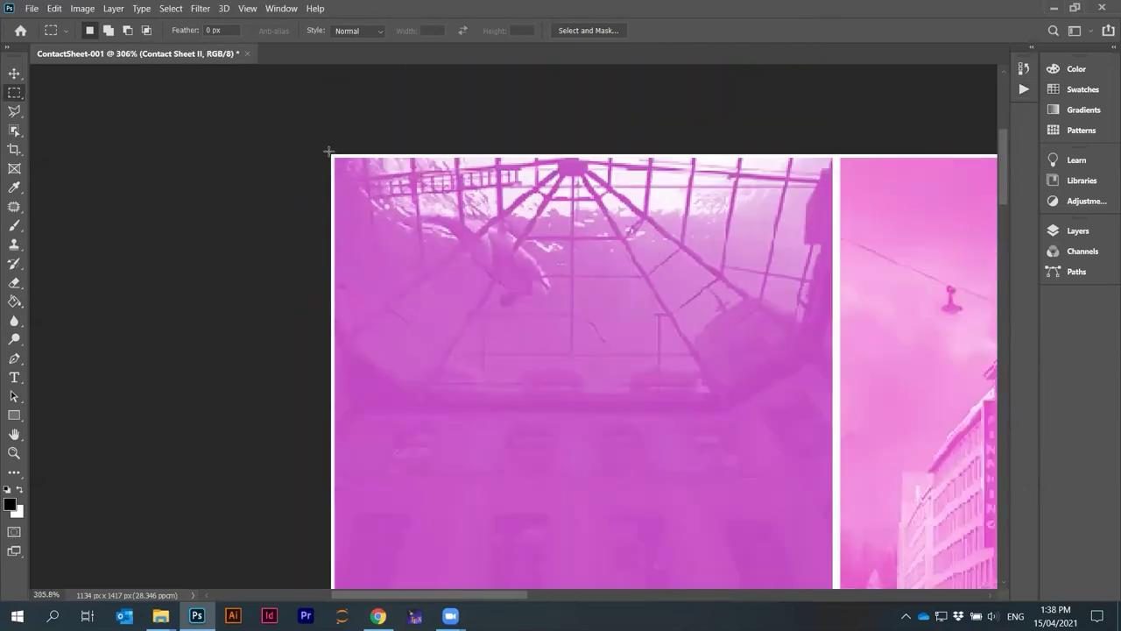
pyautogui.scroll(-3, 290, 135)
pyautogui.scroll(-5, 290, 136)
pyautogui.scroll(6, 666, 493)
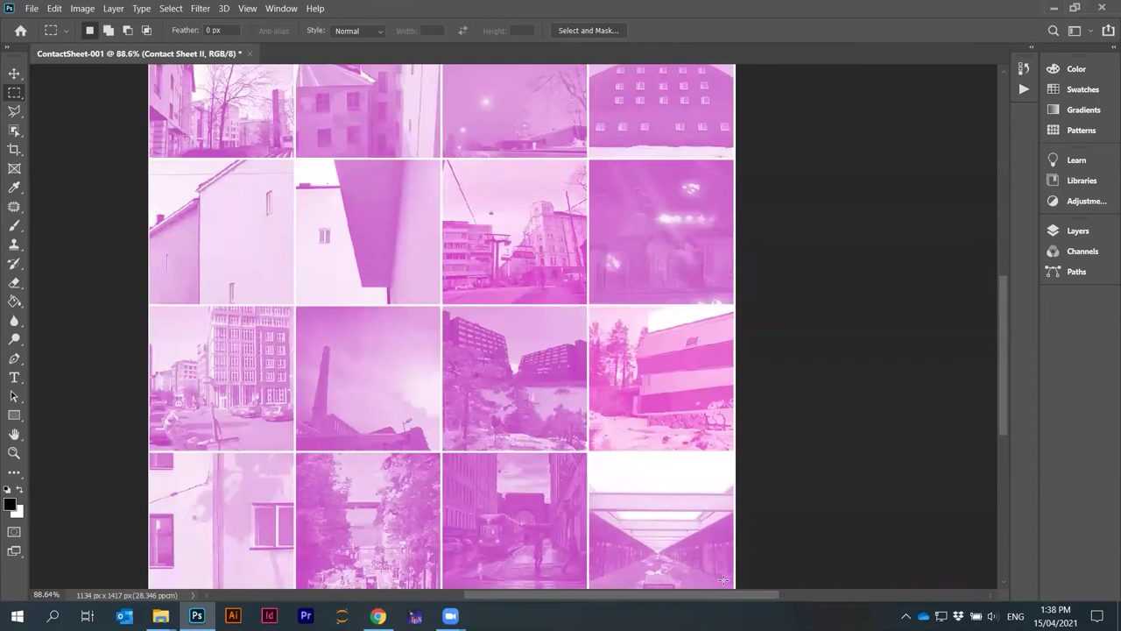
pyautogui.scroll(5, 744, 501)
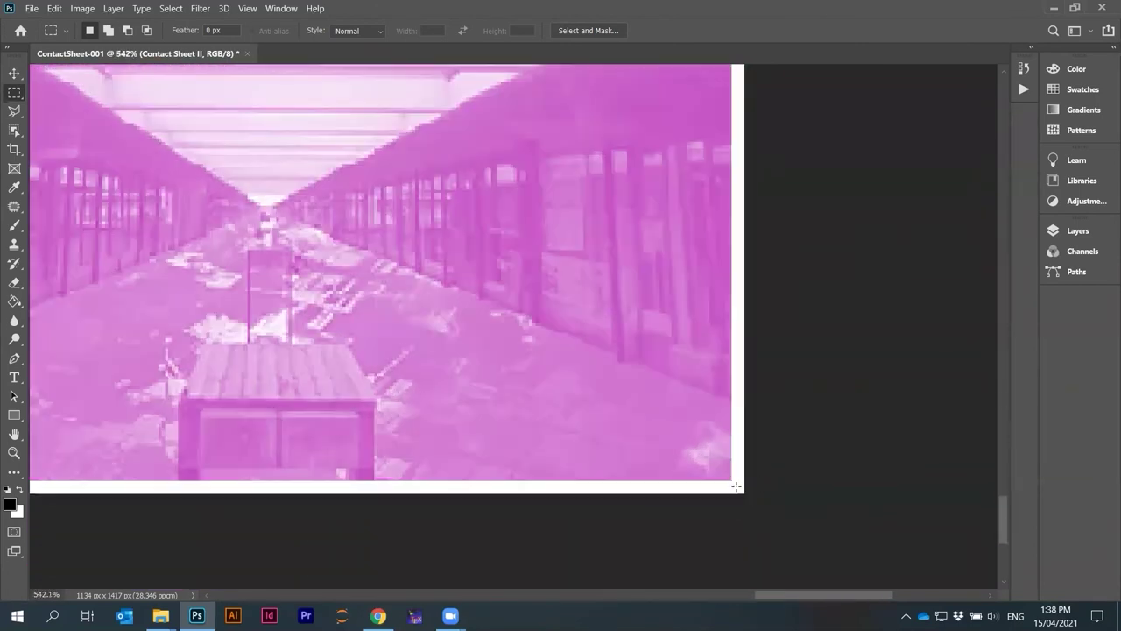
pyautogui.moveTo(723, 459); pyautogui.dragTo(186, 176)
pyautogui.click(82, 7)
pyautogui.click(163, 160)
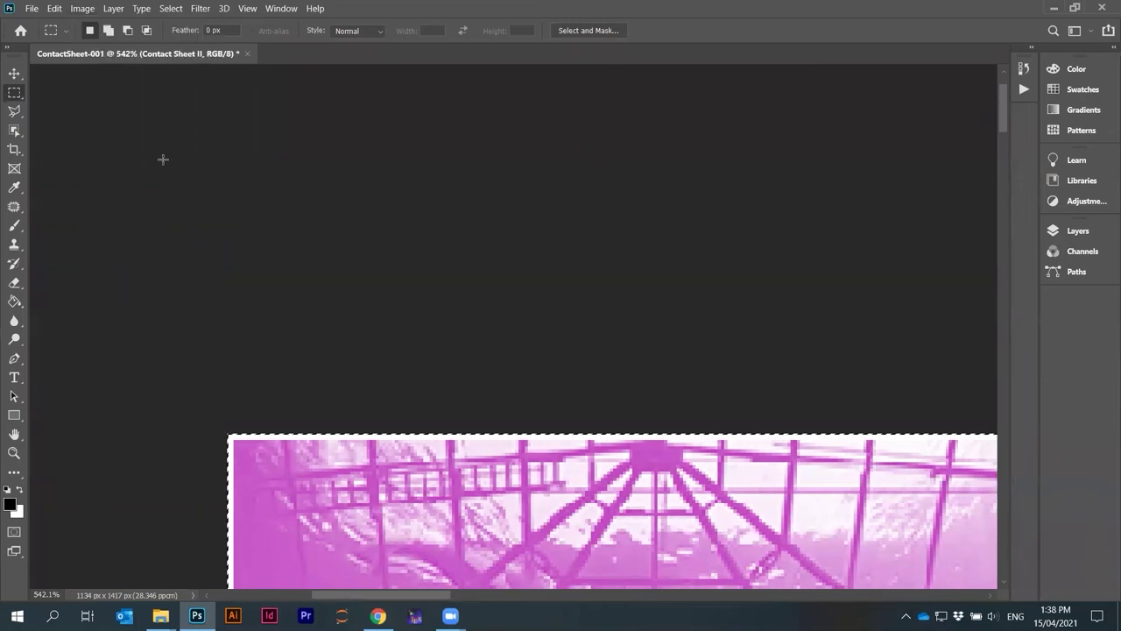
pyautogui.hotkey('ctrl', '0')
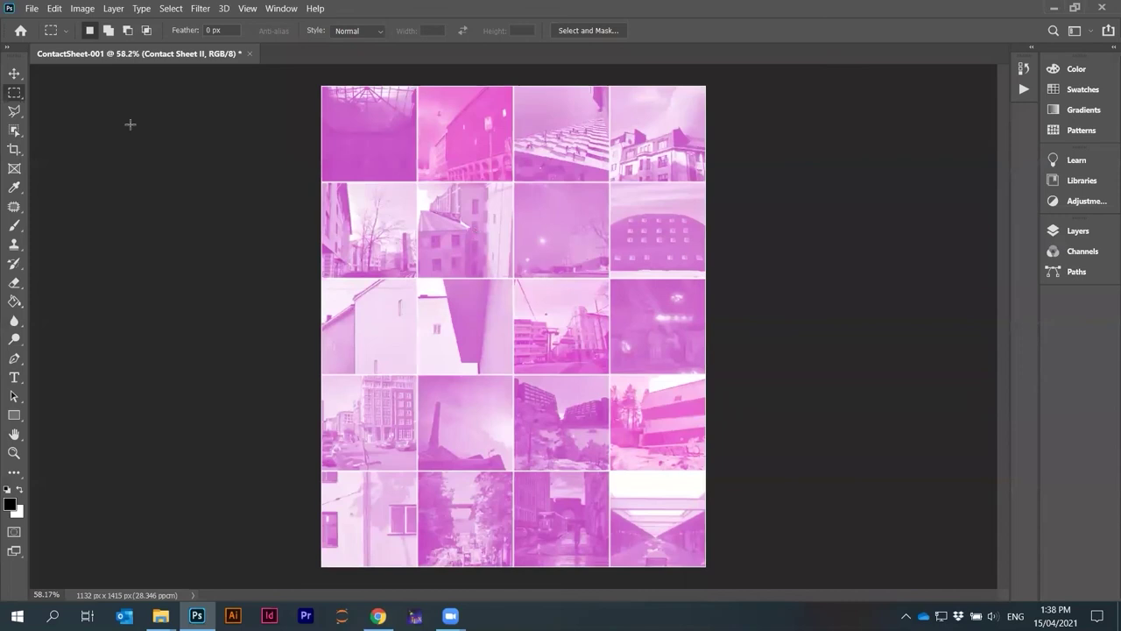
pyautogui.click(32, 8)
# Save the sheet as JPEG 210415_MidReviewSubmissionsGrid_smaller.jpg at maximum quality, then close it unsaved
pyautogui.click(51, 176)
pyautogui.click(221, 426)
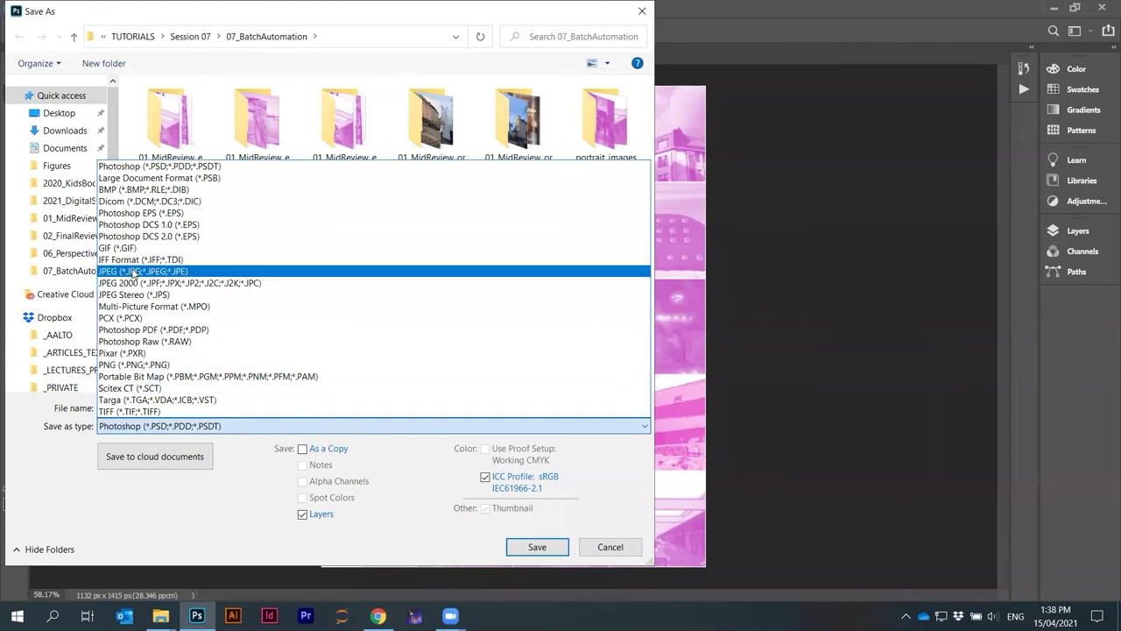
pyautogui.click(132, 271)
pyautogui.click(184, 224)
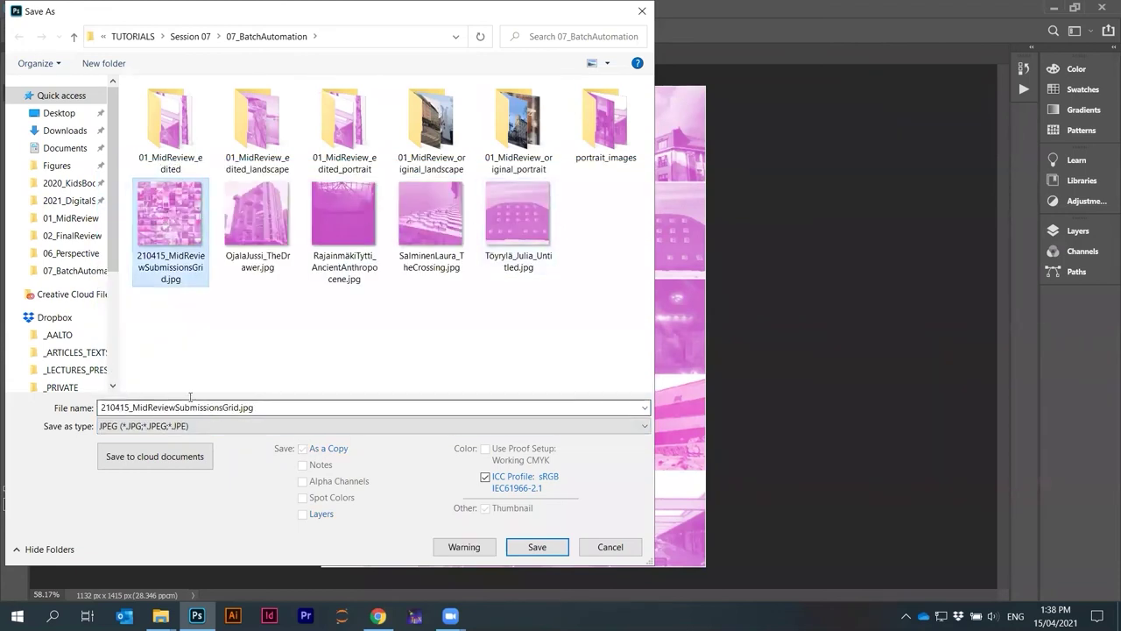
pyautogui.click(232, 406)
pyautogui.click(243, 407)
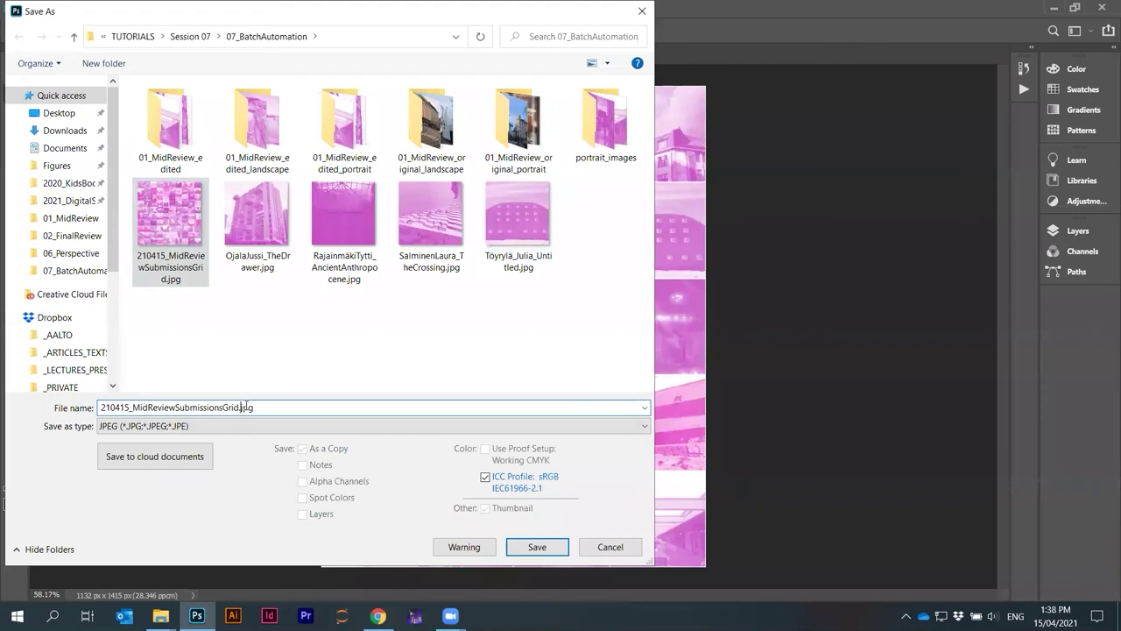
pyautogui.write('_smaller')
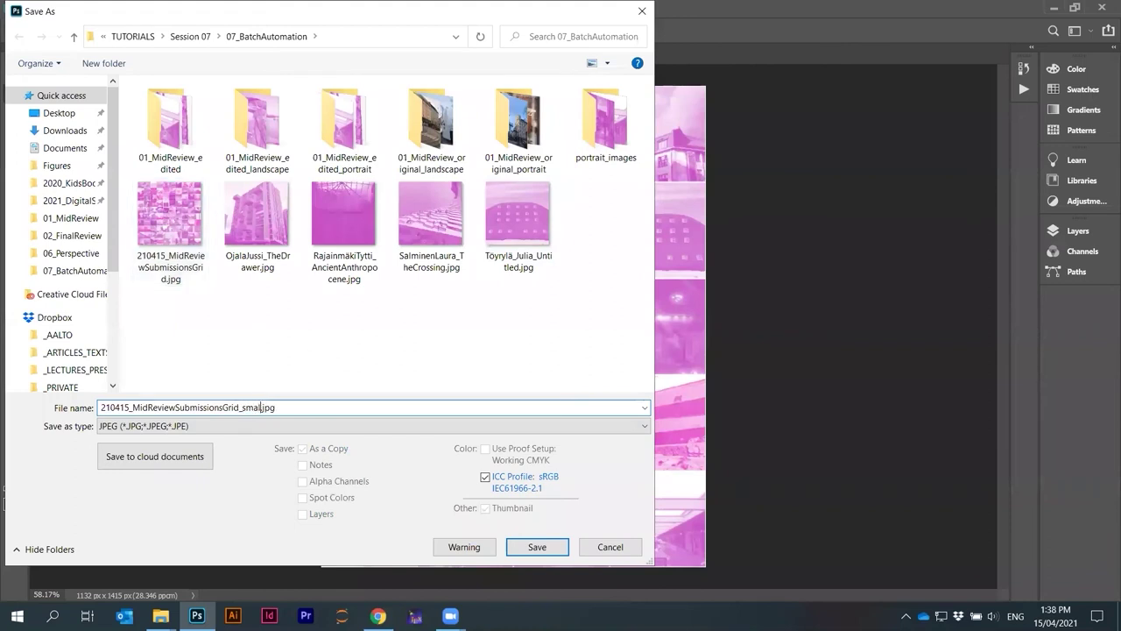
pyautogui.press('Return')
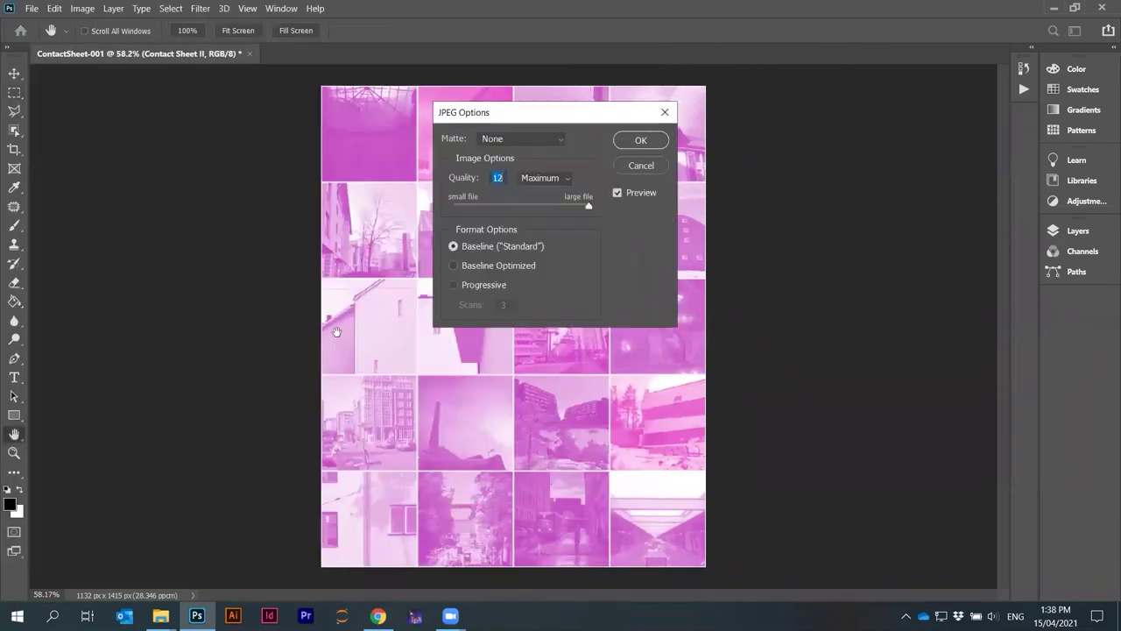
pyautogui.click(639, 142)
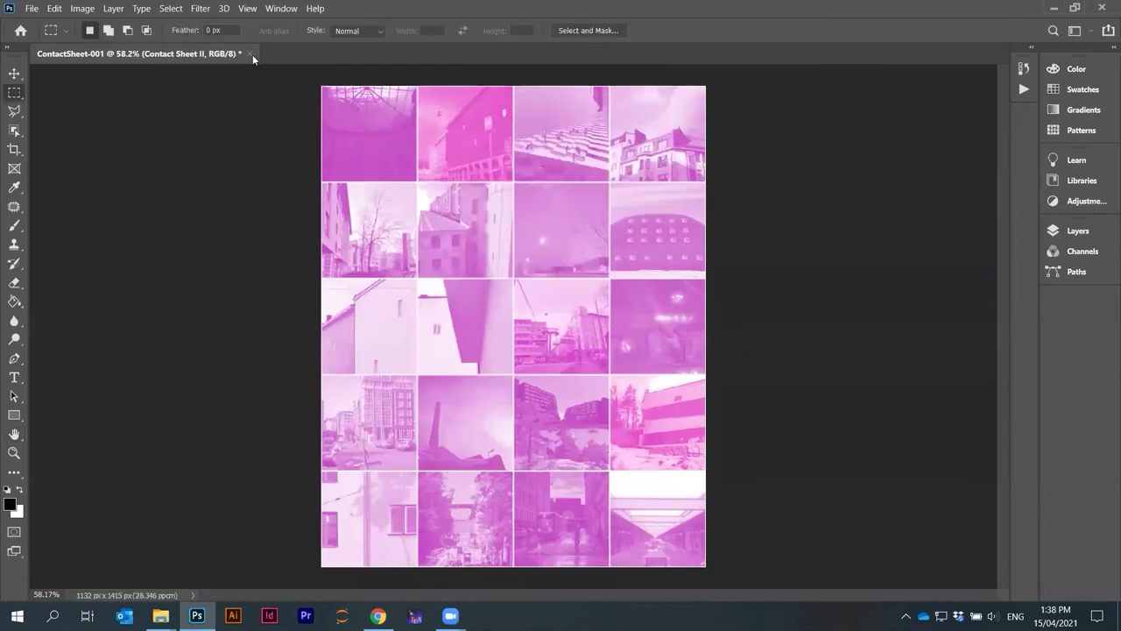
pyautogui.click(249, 53)
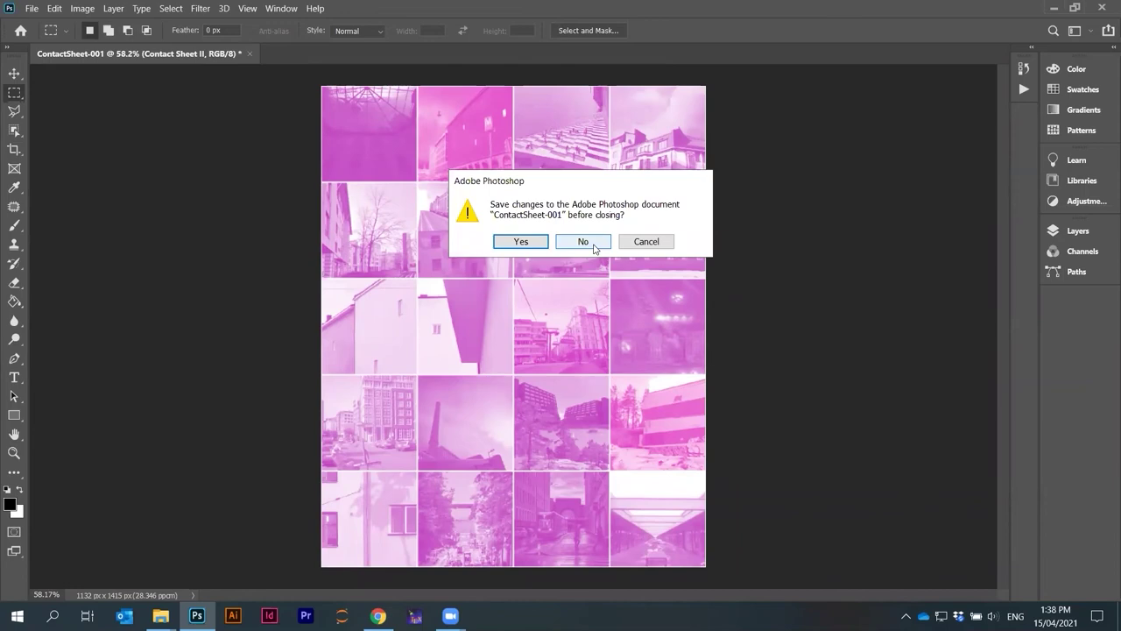
pyautogui.click(583, 242)
# Compare the original and smaller grid JPEGs in Photos, then close the viewer
pyautogui.hotkey('alt', 'Tab')
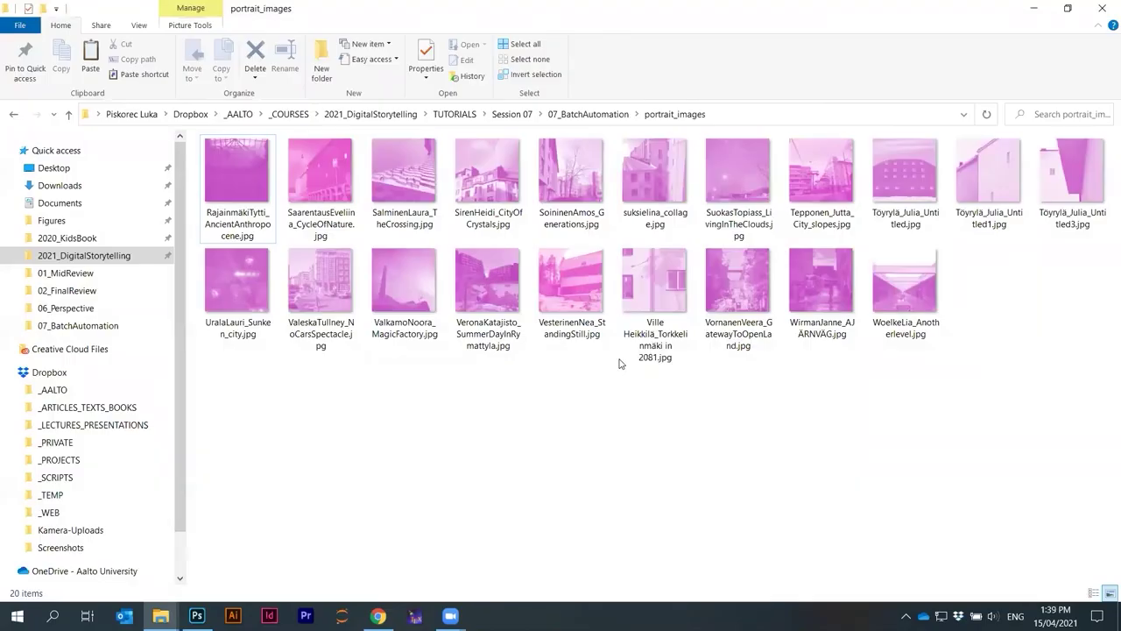
pyautogui.click(587, 117)
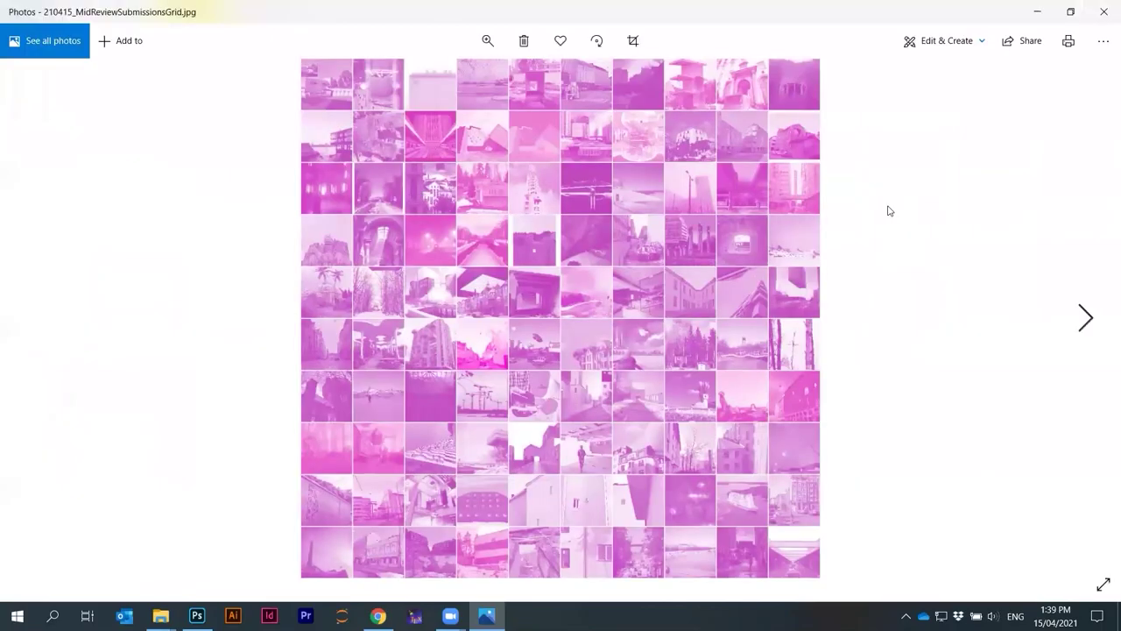
pyautogui.press('Right')
pyautogui.press('Left')
pyautogui.click(1104, 12)
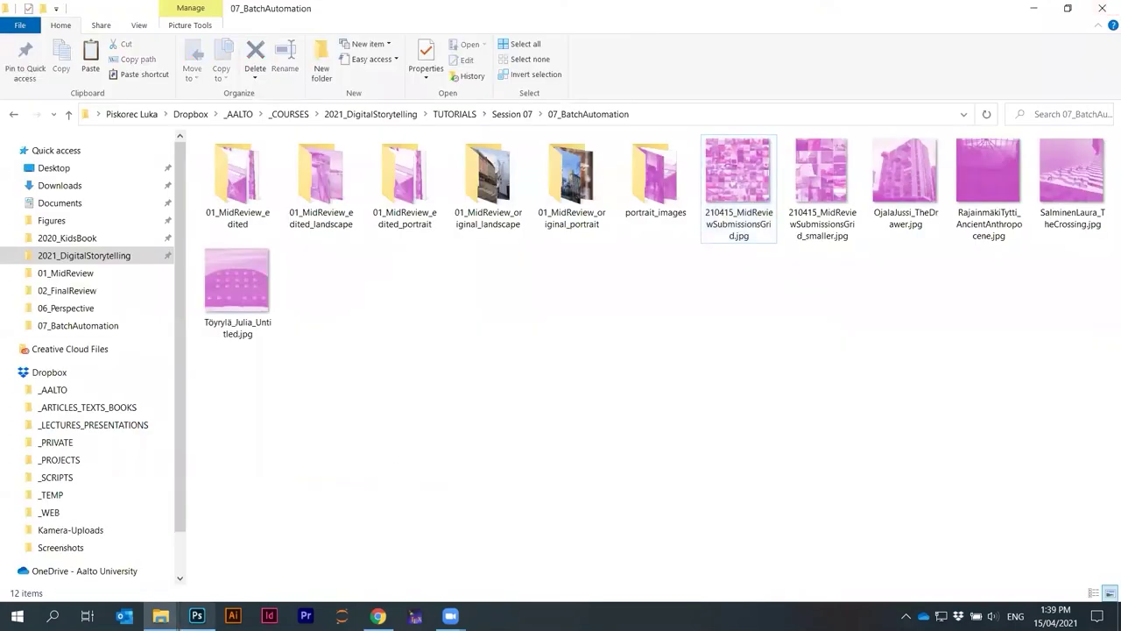
# Quit Photoshop and launch Adobe Bridge 2021 from a Start menu search for 'bridge'
pyautogui.click(197, 615)
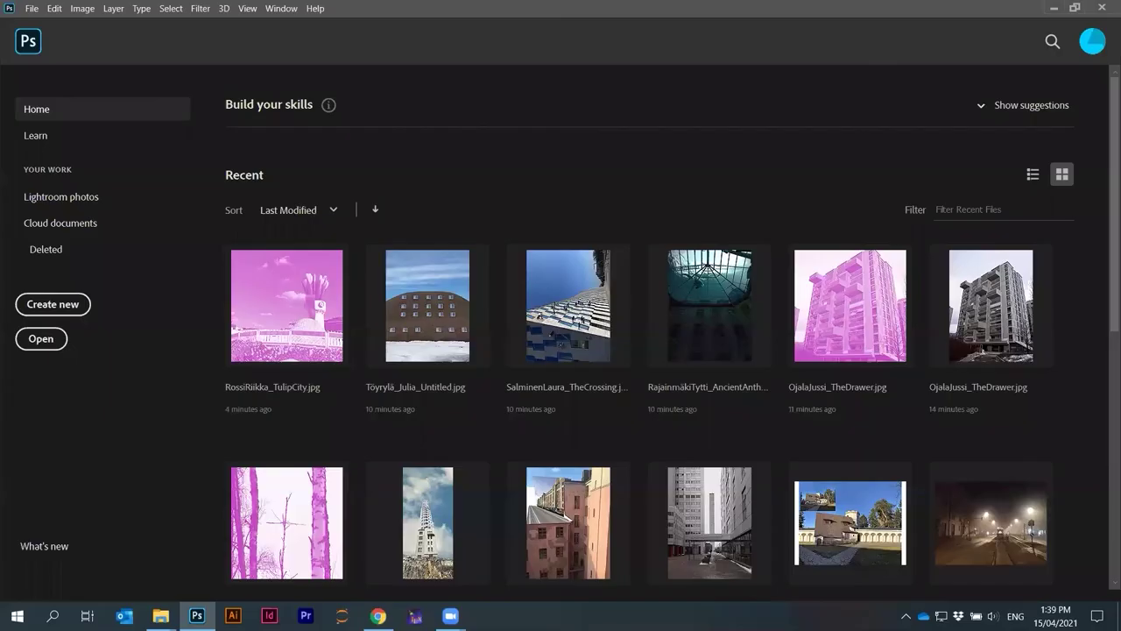
pyautogui.click(1103, 8)
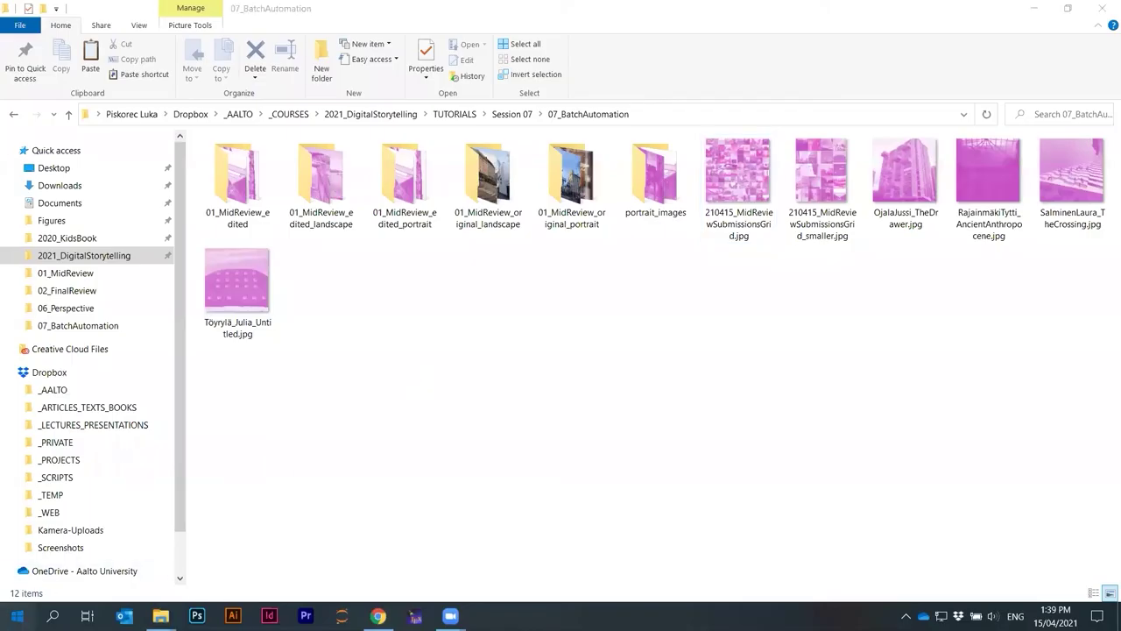
pyautogui.click(18, 616)
pyautogui.write('bridge')
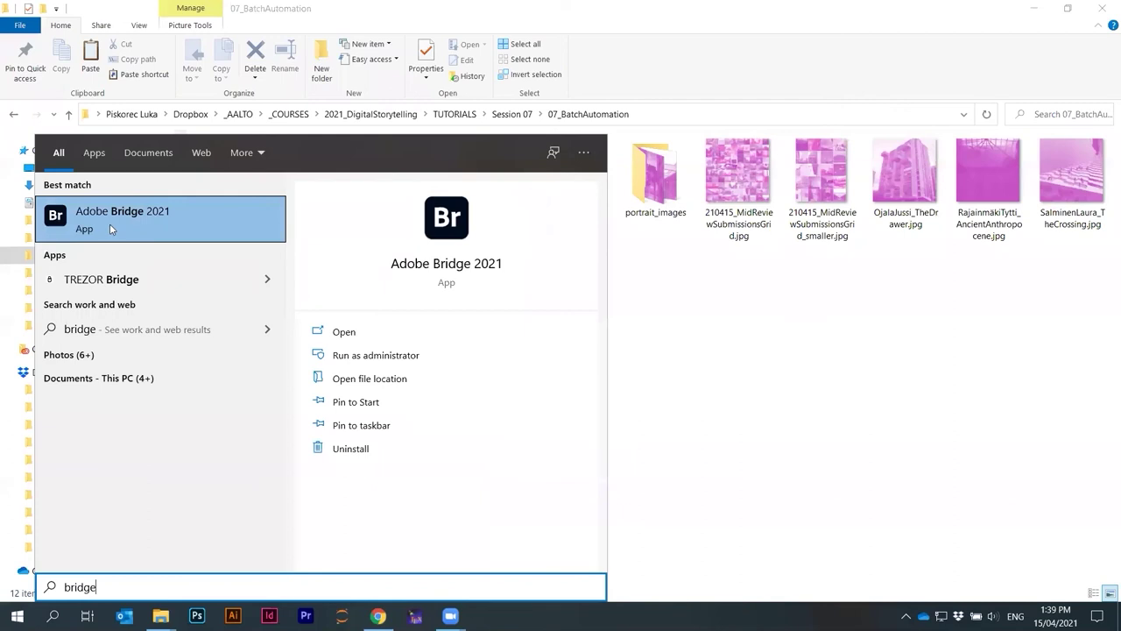
pyautogui.click(109, 229)
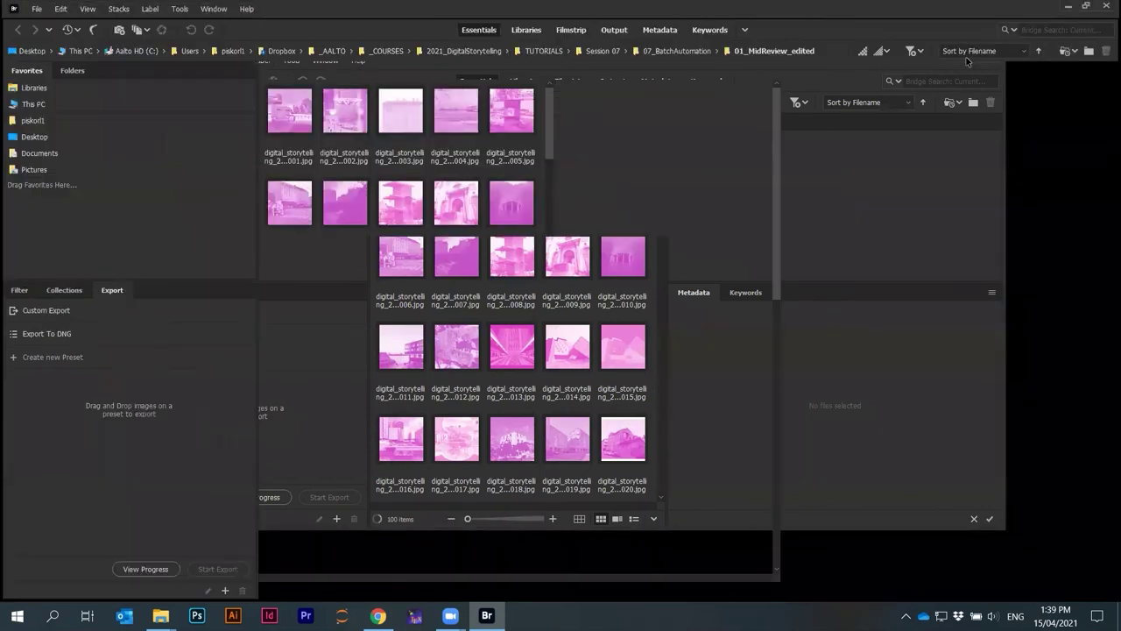
# Maximize Bridge and open the portrait_images folder inside 07_BatchAutomation in File Explorer
pyautogui.click(964, 62)
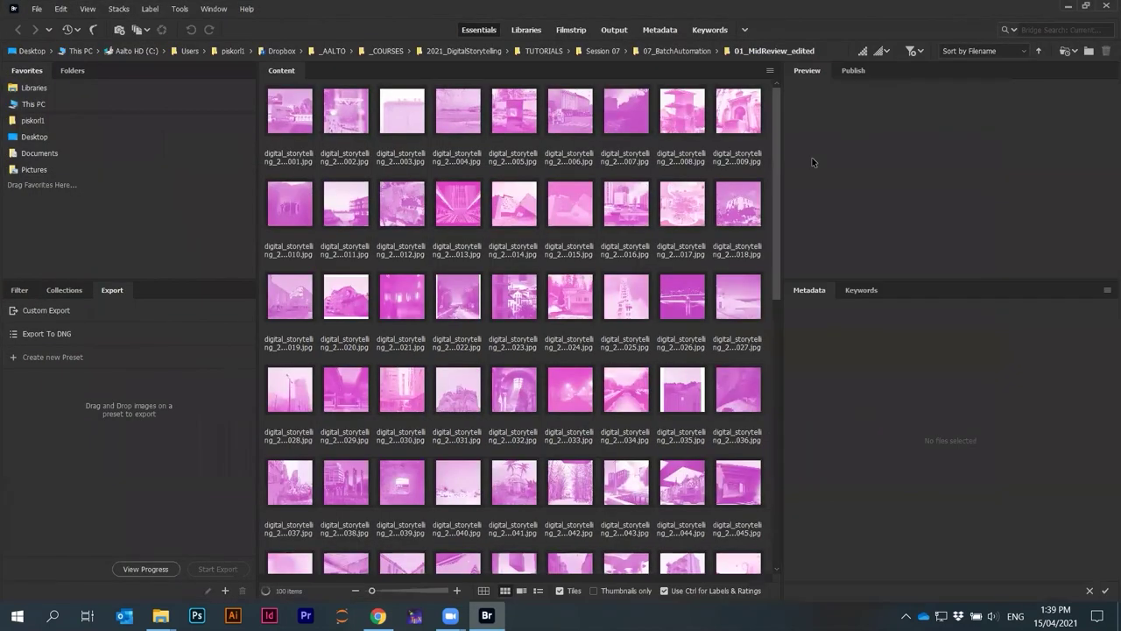
pyautogui.click(677, 51)
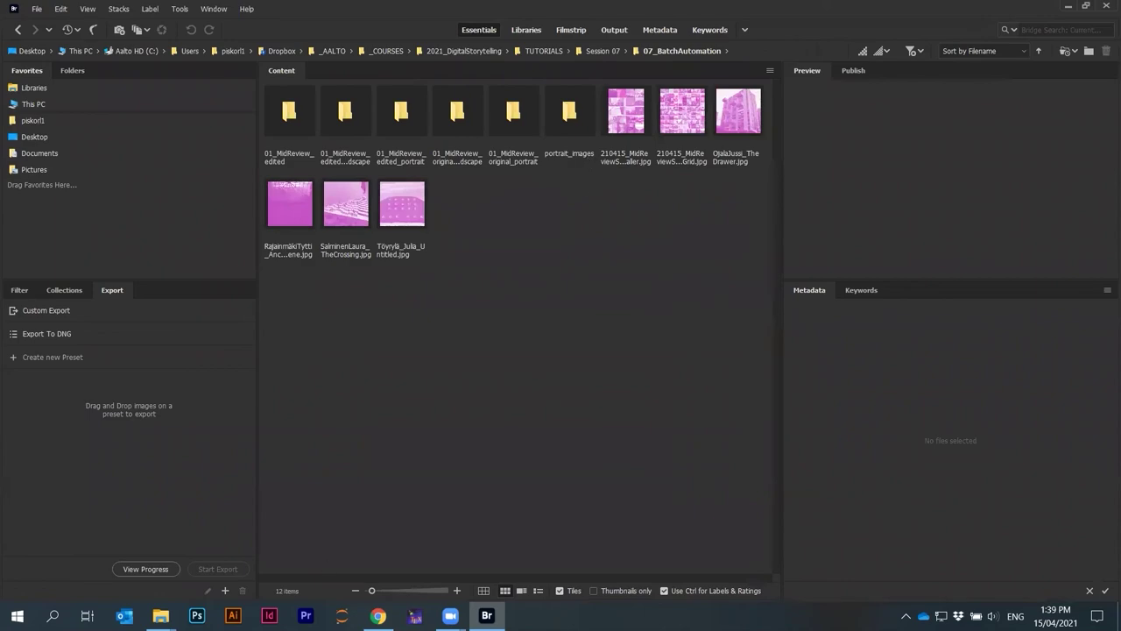
pyautogui.click(160, 616)
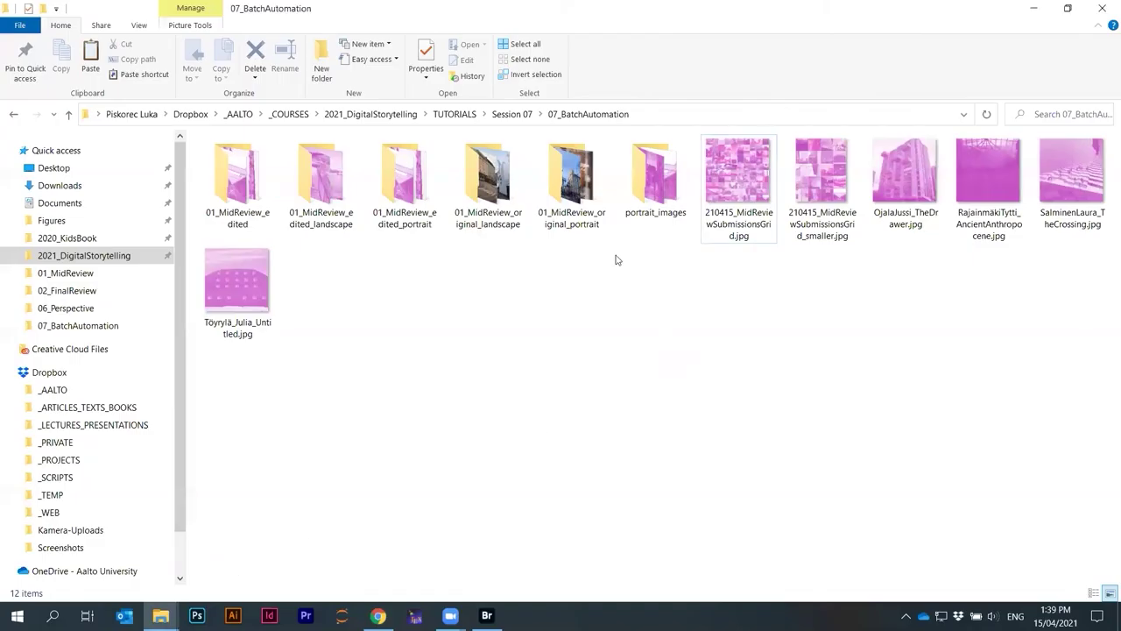
pyautogui.click(574, 186)
pyautogui.click(637, 172)
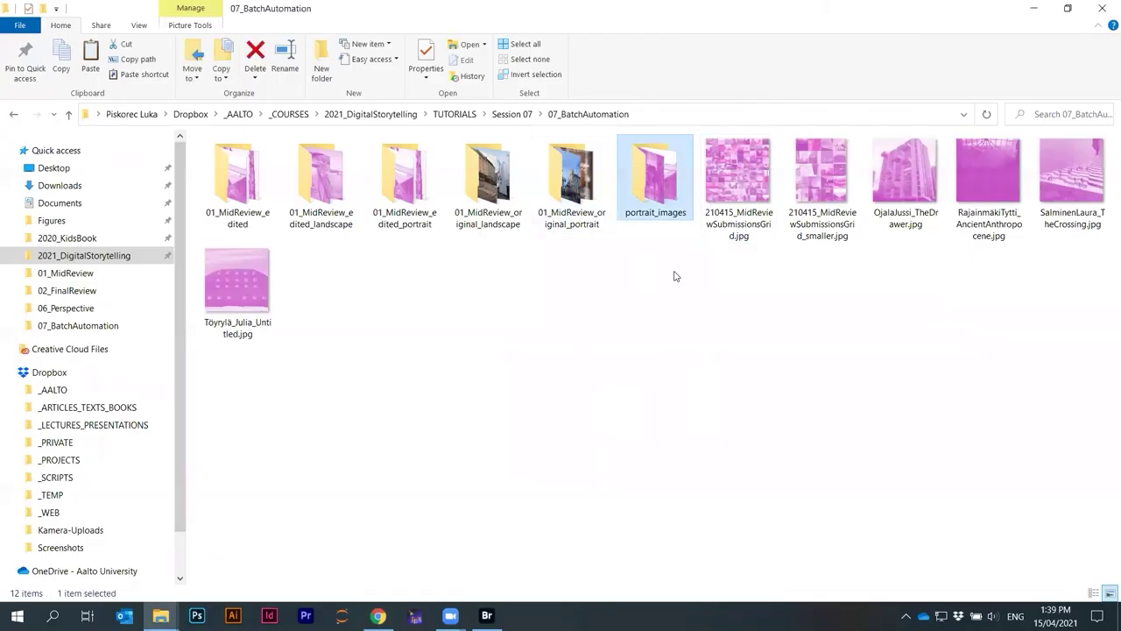
pyautogui.doubleClick(670, 193)
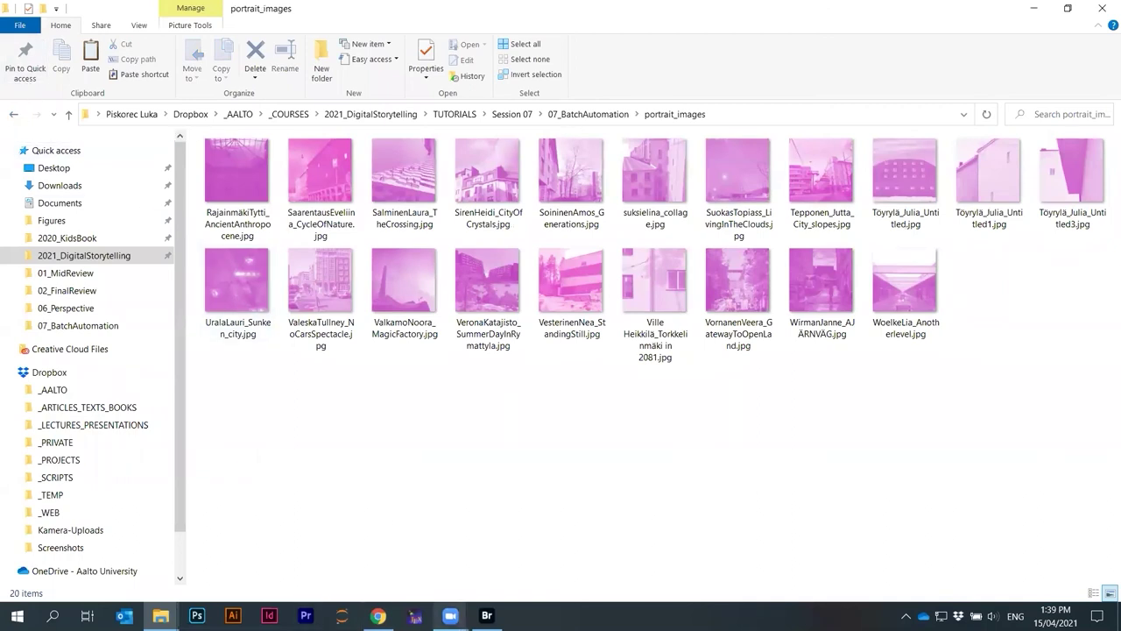
# Open the portrait_images folder in Bridge and select the first portrait thumbnail
pyautogui.click(487, 615)
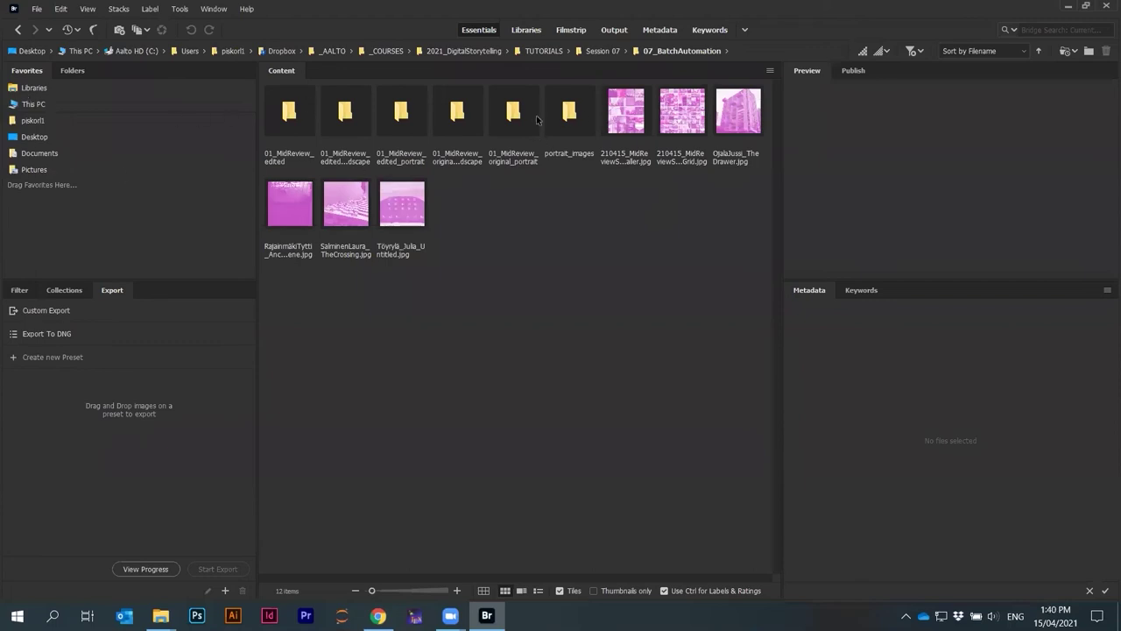
pyautogui.click(576, 116)
pyautogui.doubleClick(576, 116)
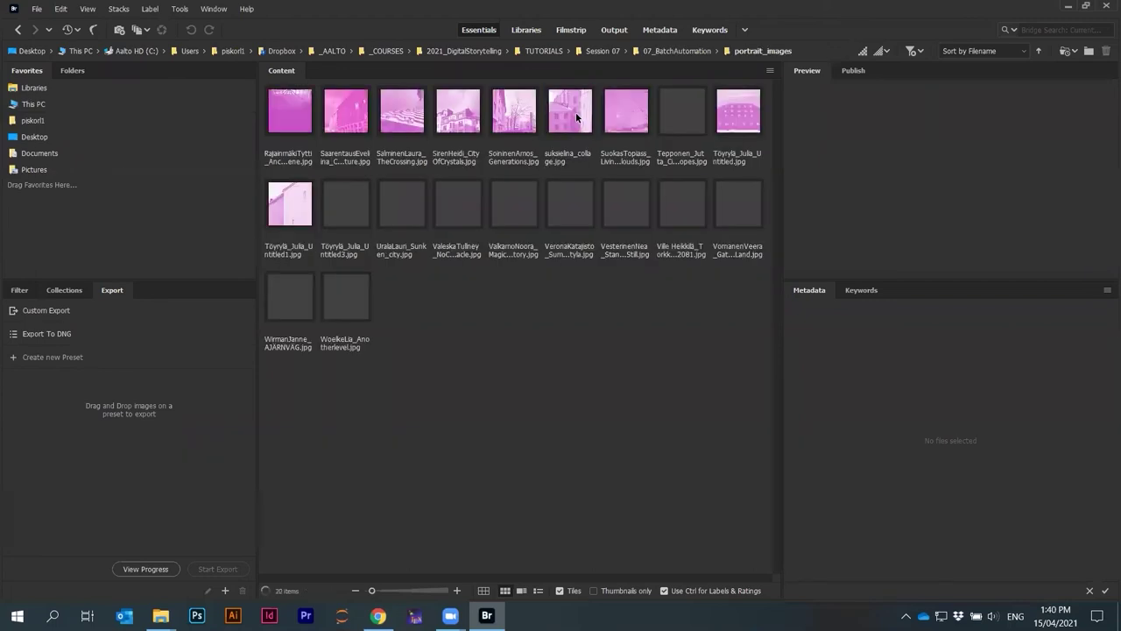
pyautogui.click(290, 114)
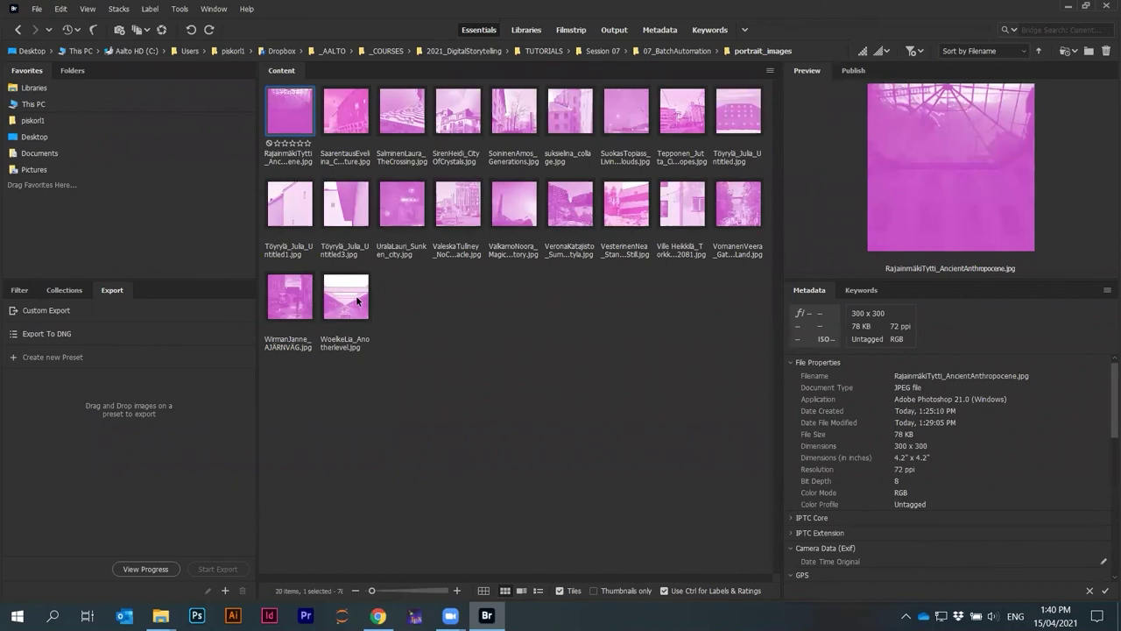
# Select all 20 images, preview the Batch Rename settings, then cancel without renaming
pyautogui.hotkey('ctrl', 'a')
pyautogui.click(180, 9)
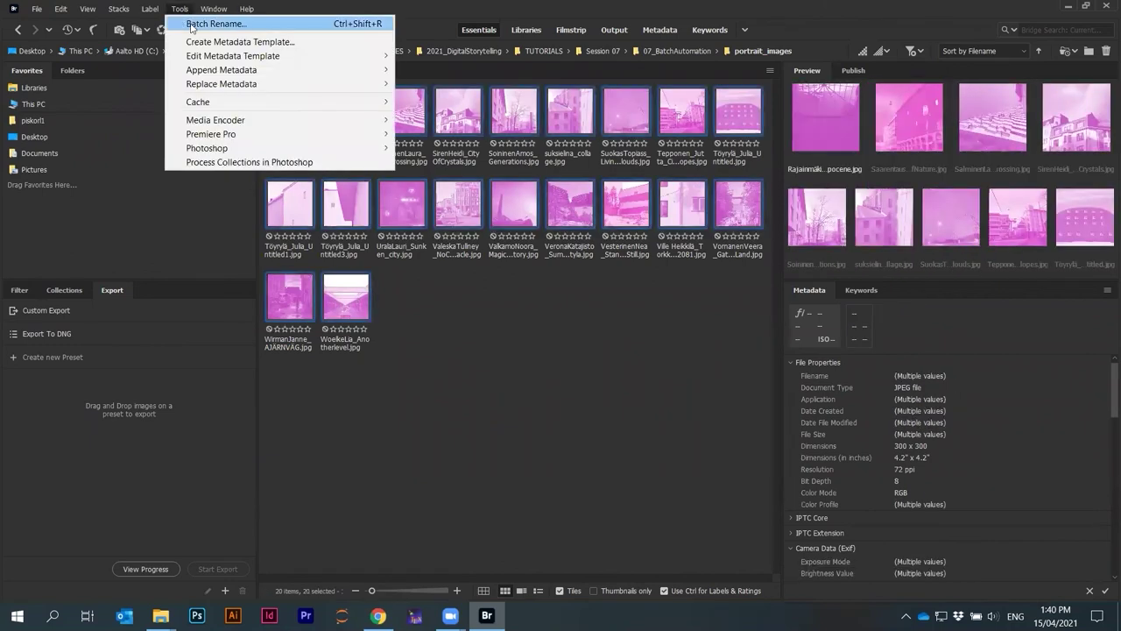
pyautogui.click(203, 22)
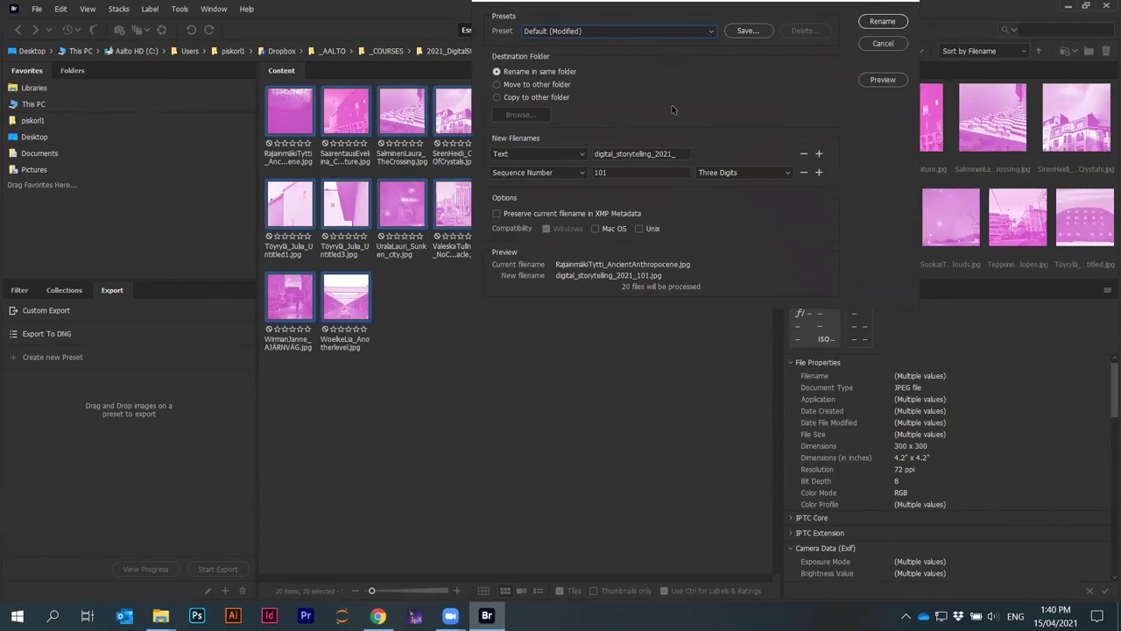
pyautogui.click(883, 44)
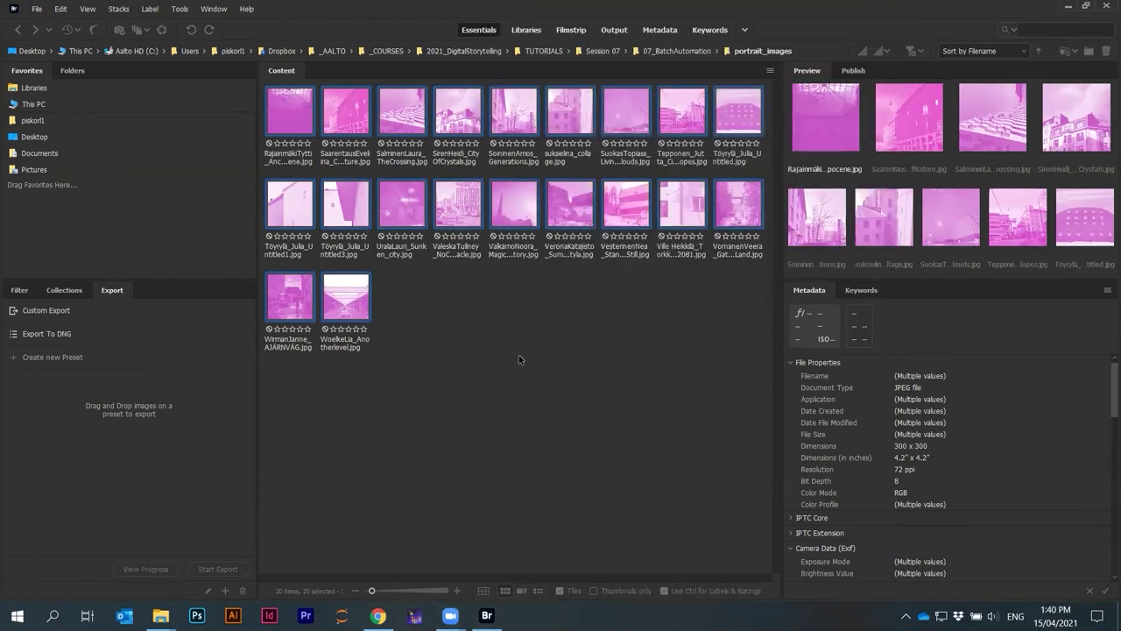
# Deselect, then reselect all 20 portrait thumbnails for batch renaming
pyautogui.click(448, 340)
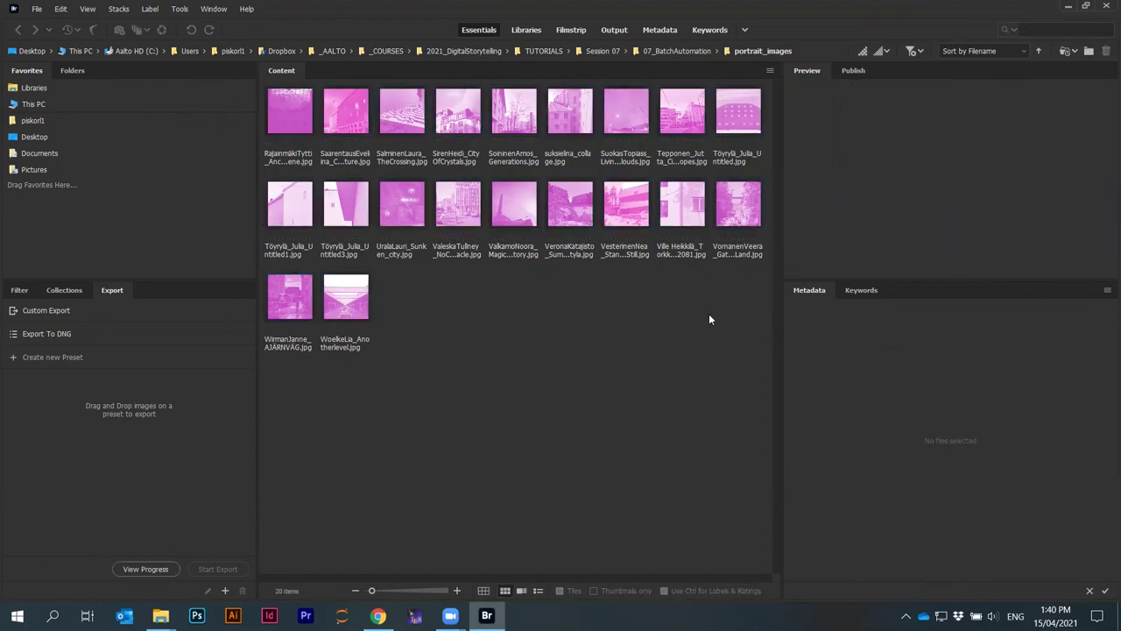
pyautogui.click(289, 114)
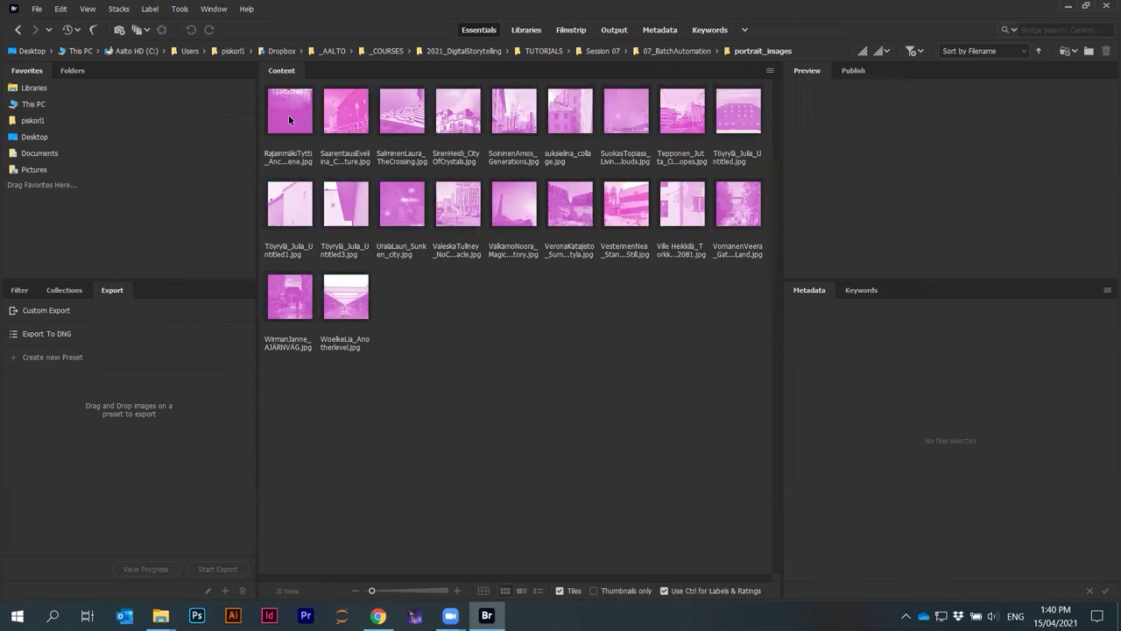
pyautogui.hotkey('ctrl', 'a')
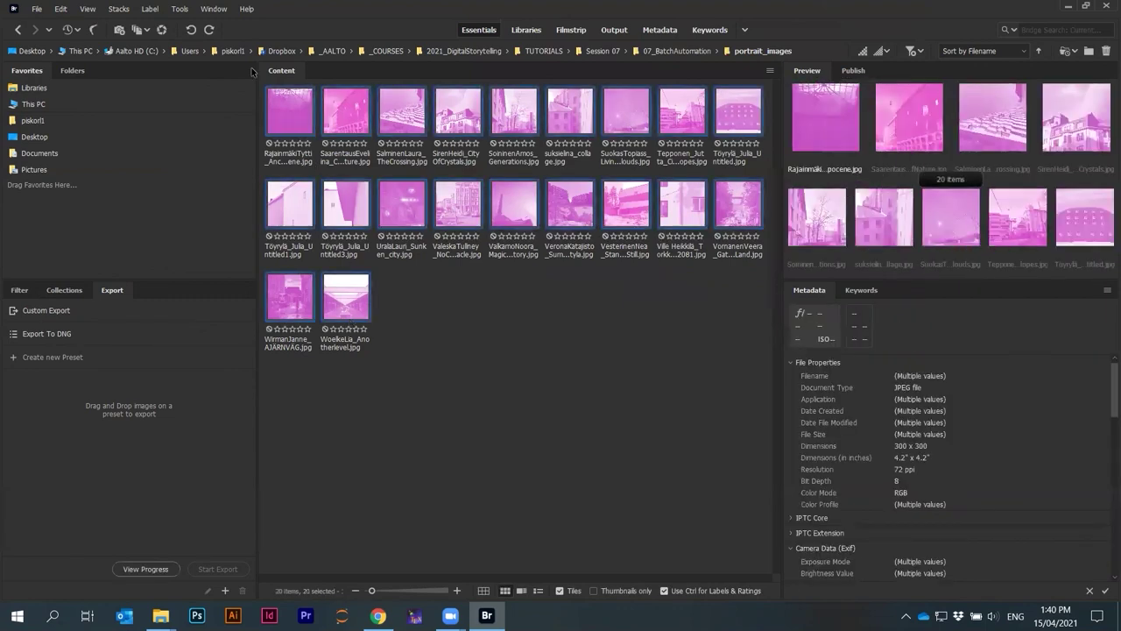
pyautogui.click(214, 10)
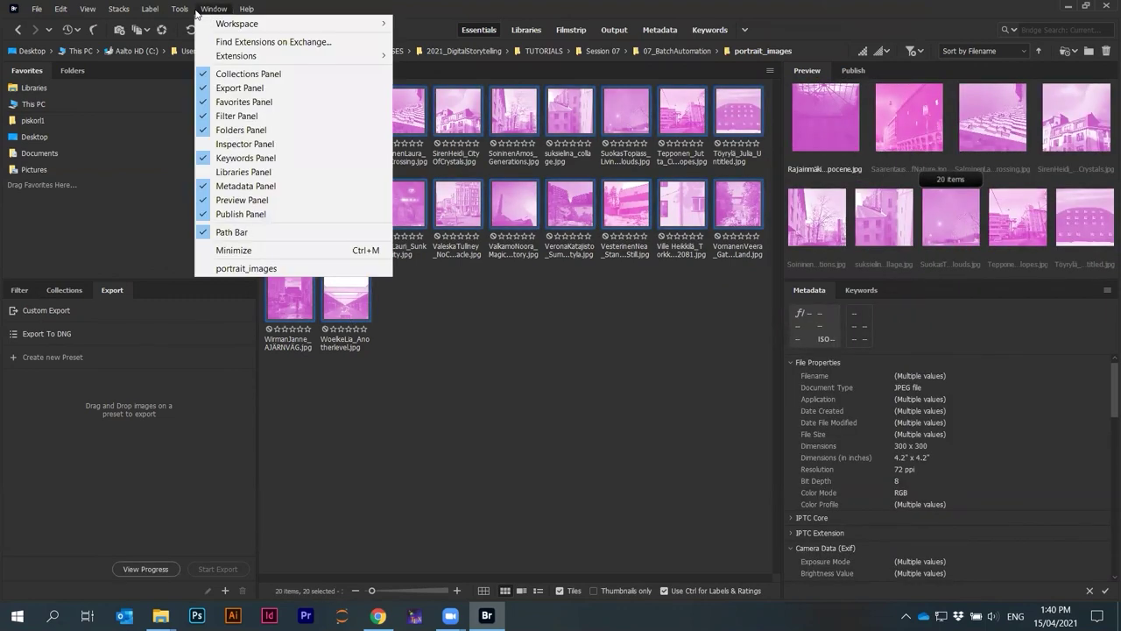
# Reopen Batch Rename and set the sequence number to start at 1 with two digits
pyautogui.moveTo(182, 12)
pyautogui.click(255, 23)
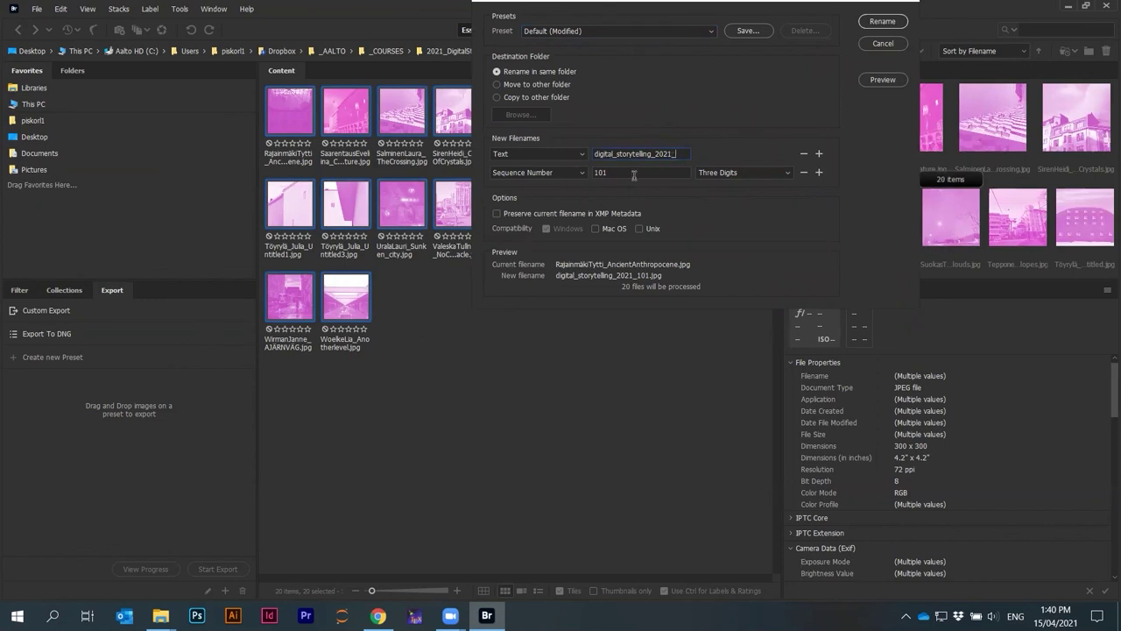
pyautogui.moveTo(627, 175); pyautogui.dragTo(531, 177)
pyautogui.moveTo(681, 155); pyautogui.dragTo(568, 177)
pyautogui.click(721, 174)
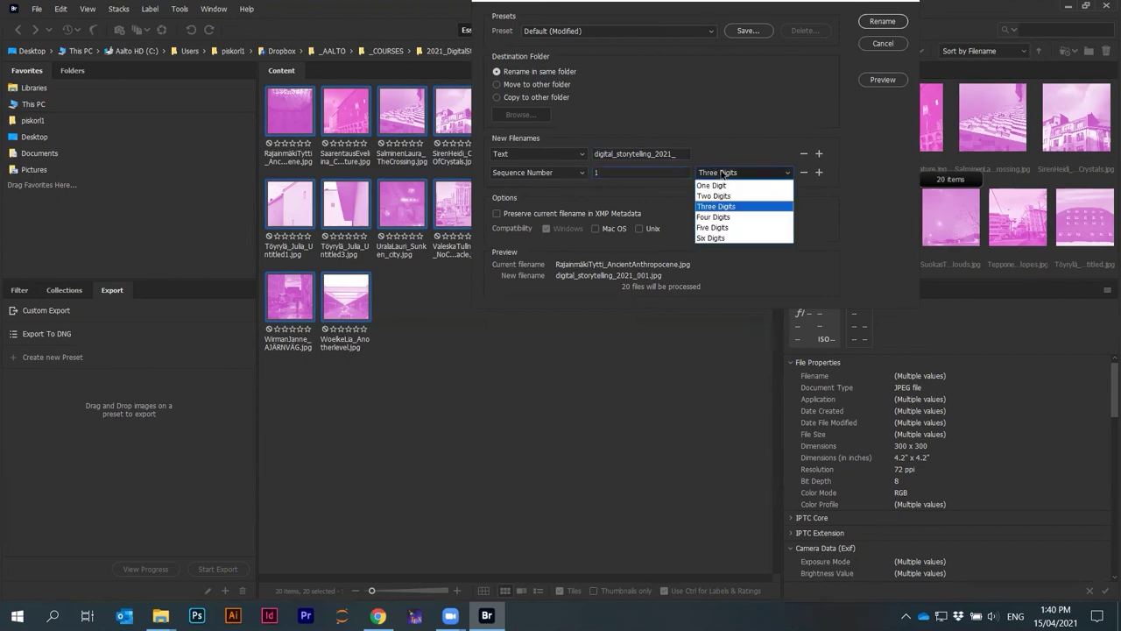
pyautogui.click(723, 195)
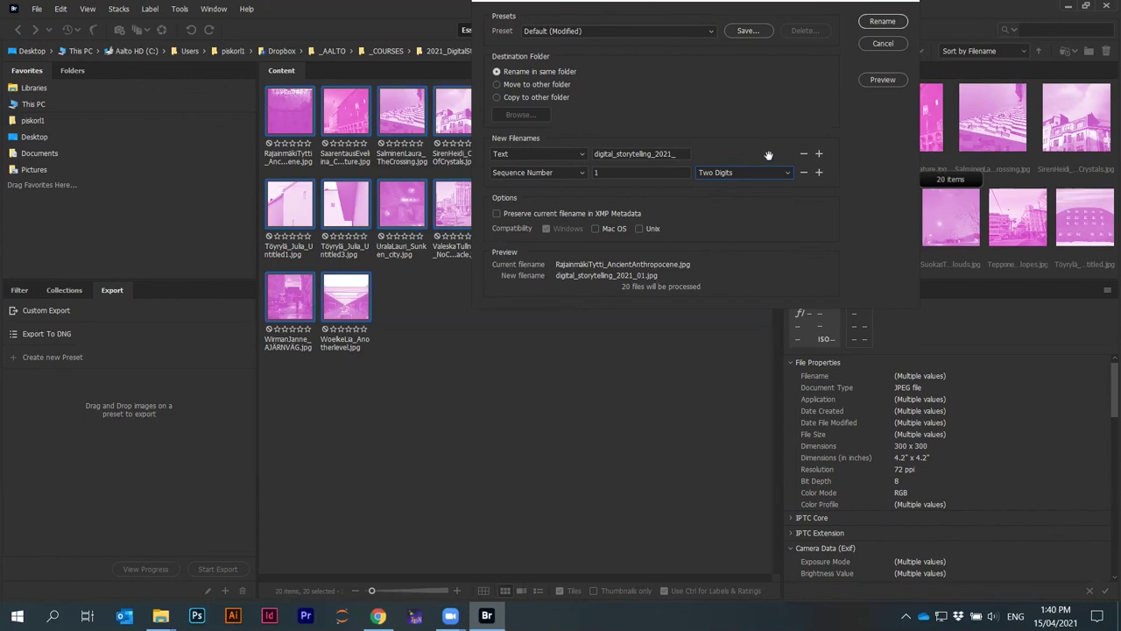
# Add an extra Text filename part, then remove it again
pyautogui.click(819, 156)
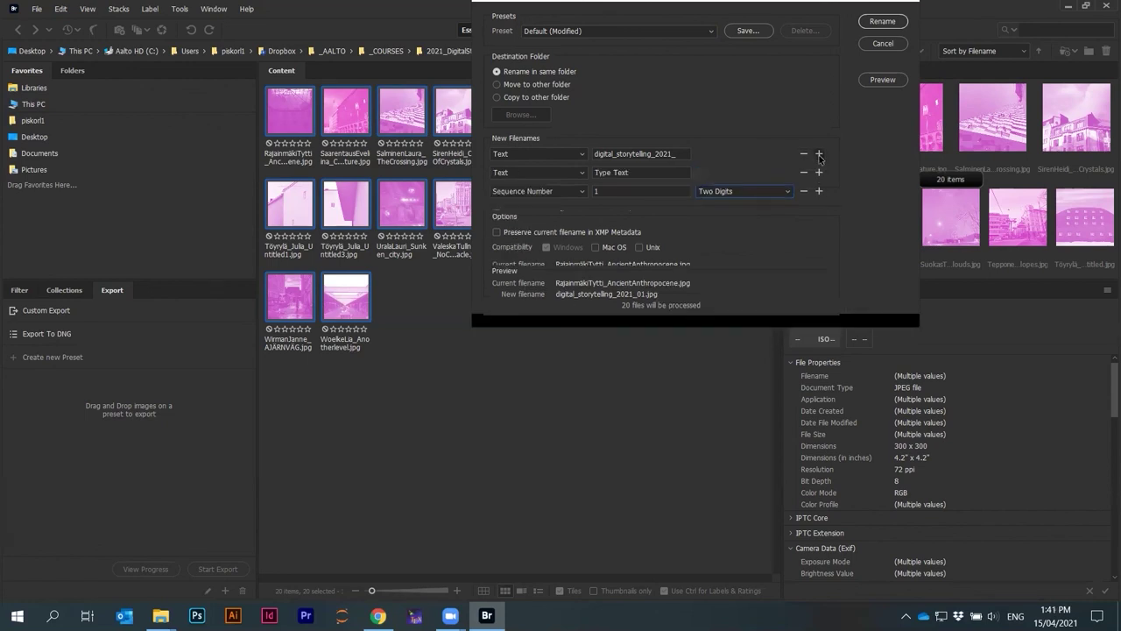
pyautogui.click(569, 175)
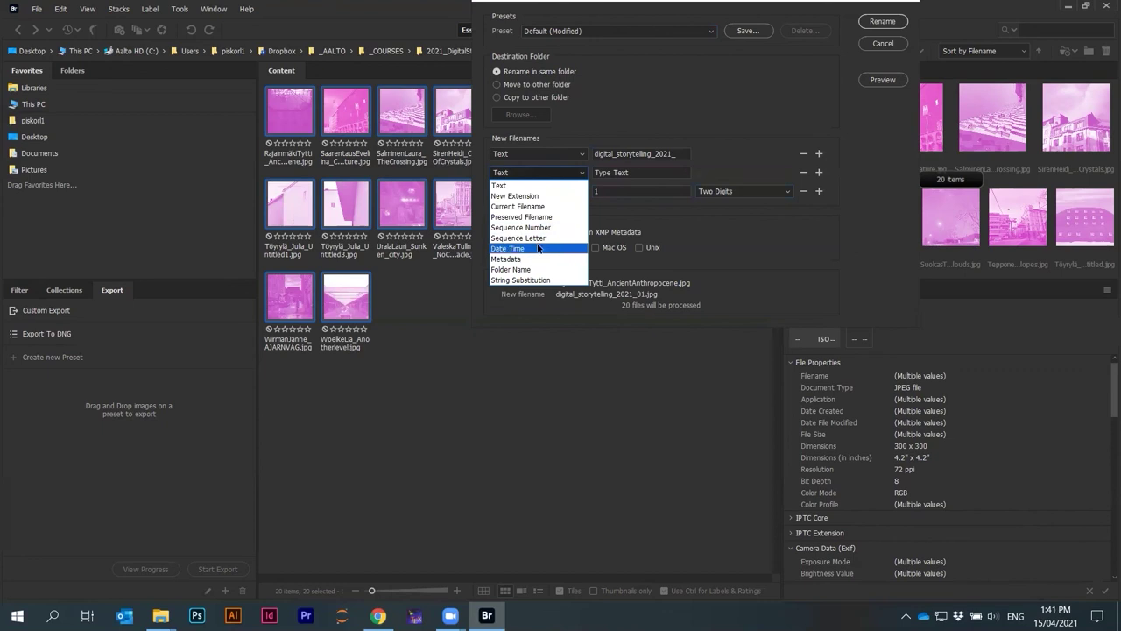
pyautogui.click(656, 178)
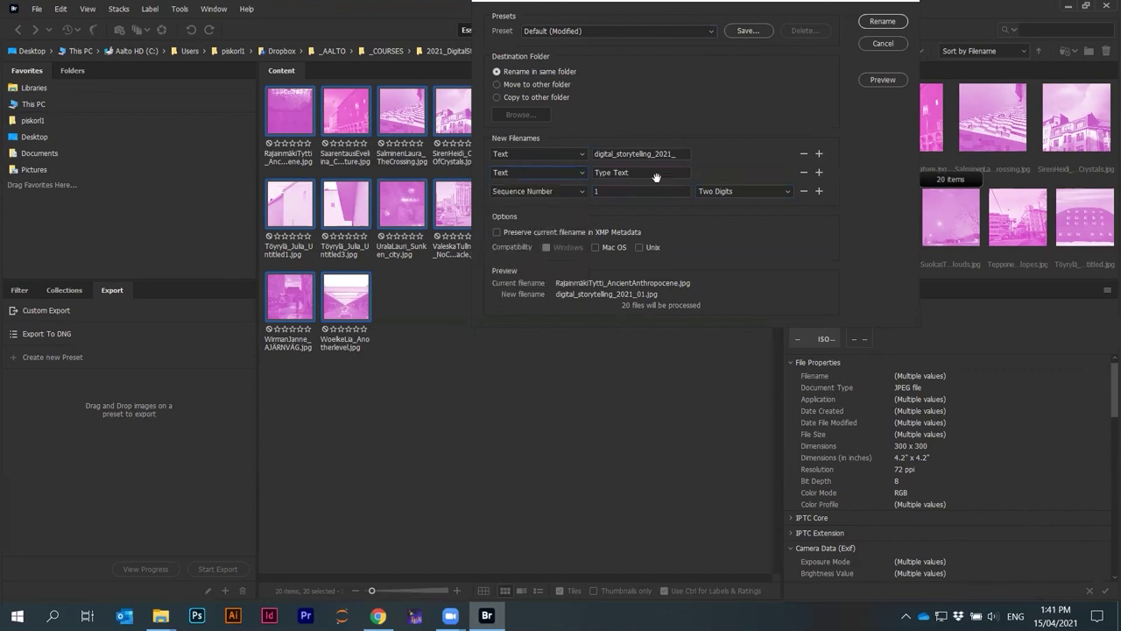
pyautogui.click(803, 173)
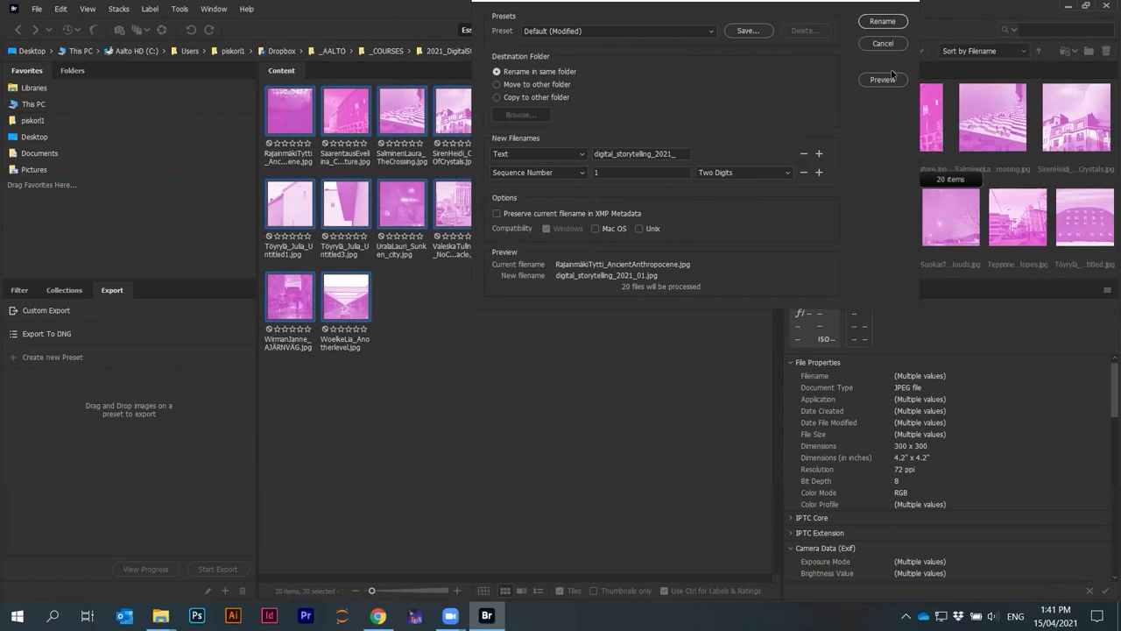
# Apply the rename and verify the digital_storytelling_2021_01–20.jpg names in Explorer's Details view
pyautogui.press('Return')
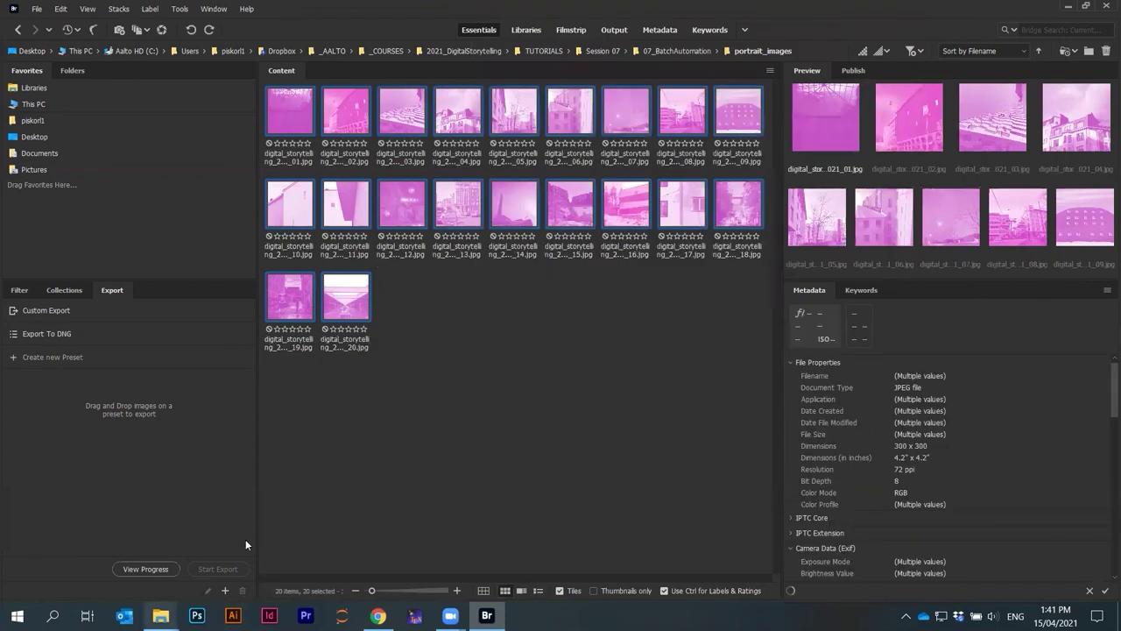
pyautogui.hotkey('alt', 'Tab')
pyautogui.click(1093, 593)
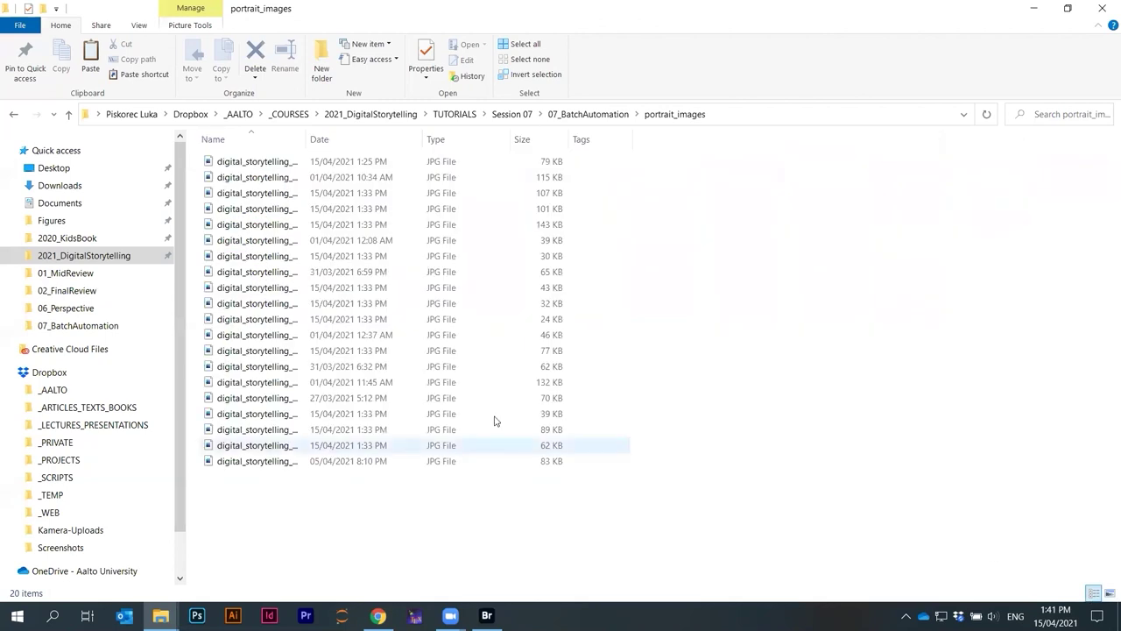
pyautogui.moveTo(306, 142); pyautogui.dragTo(435, 152)
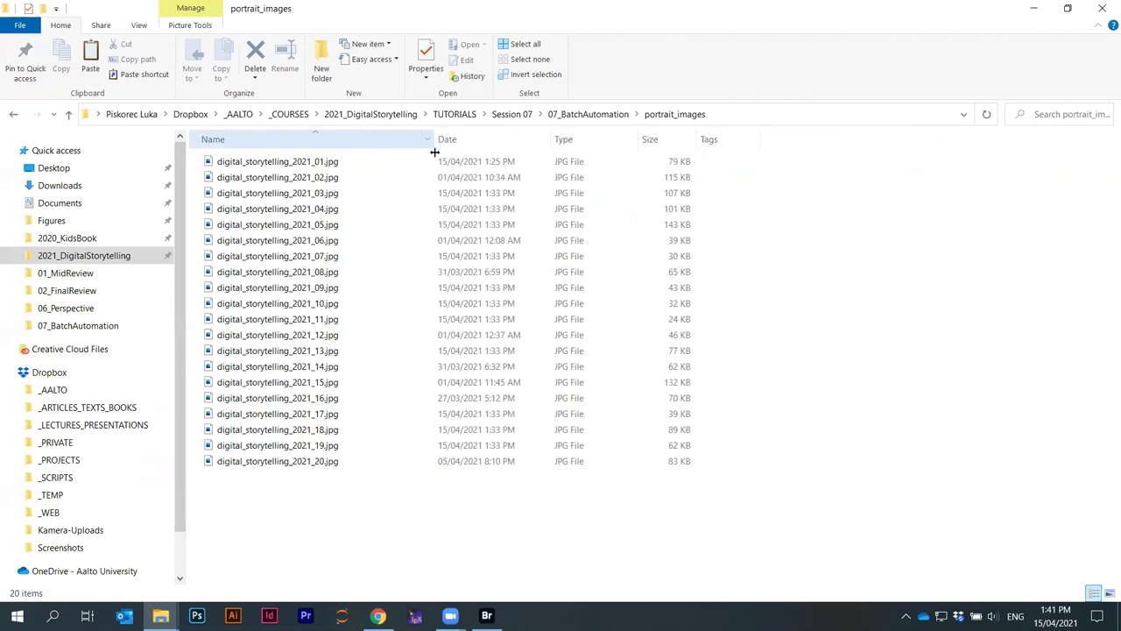
pyautogui.click(289, 162)
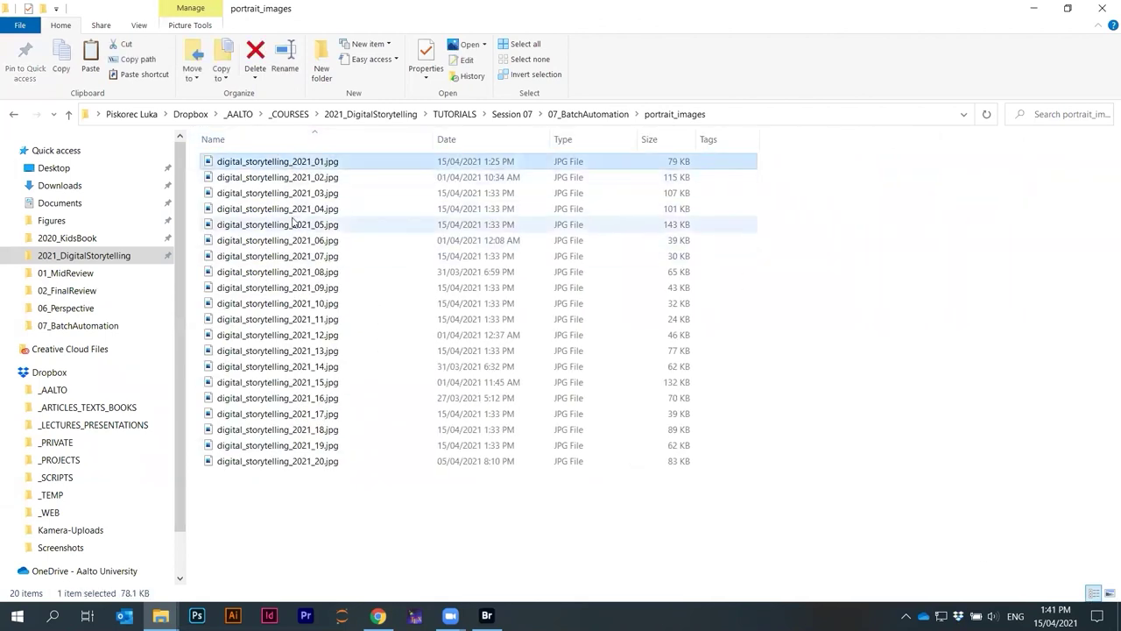
pyautogui.click(323, 489)
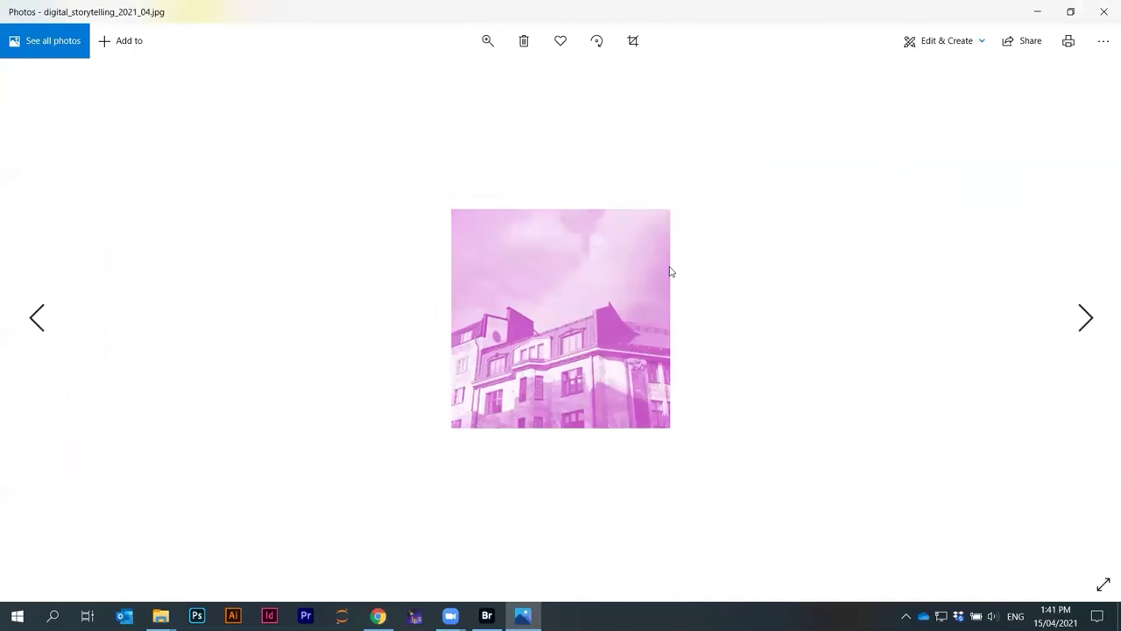
pyautogui.scroll(-6, 671, 271)
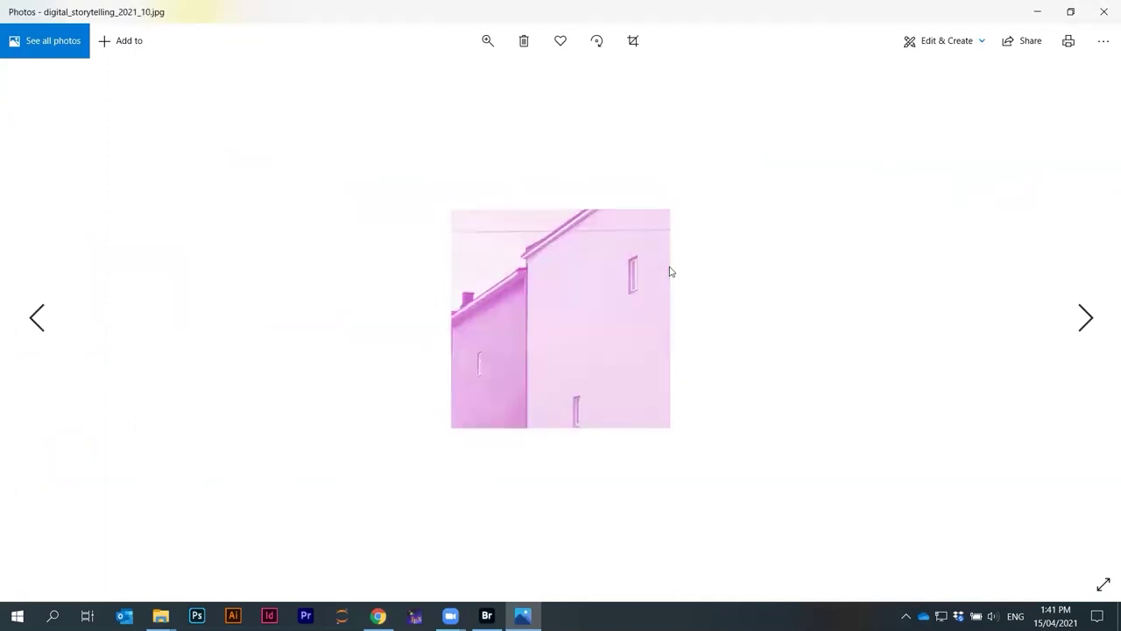
pyautogui.scroll(-10, 671, 271)
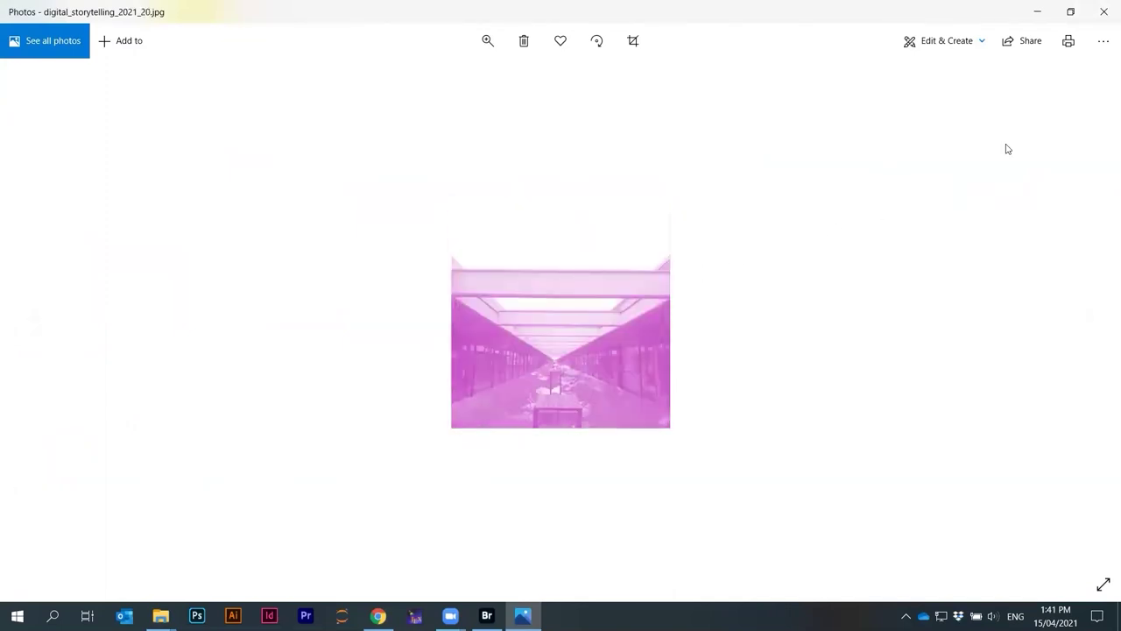
pyautogui.hotkey('alt', 'F4')
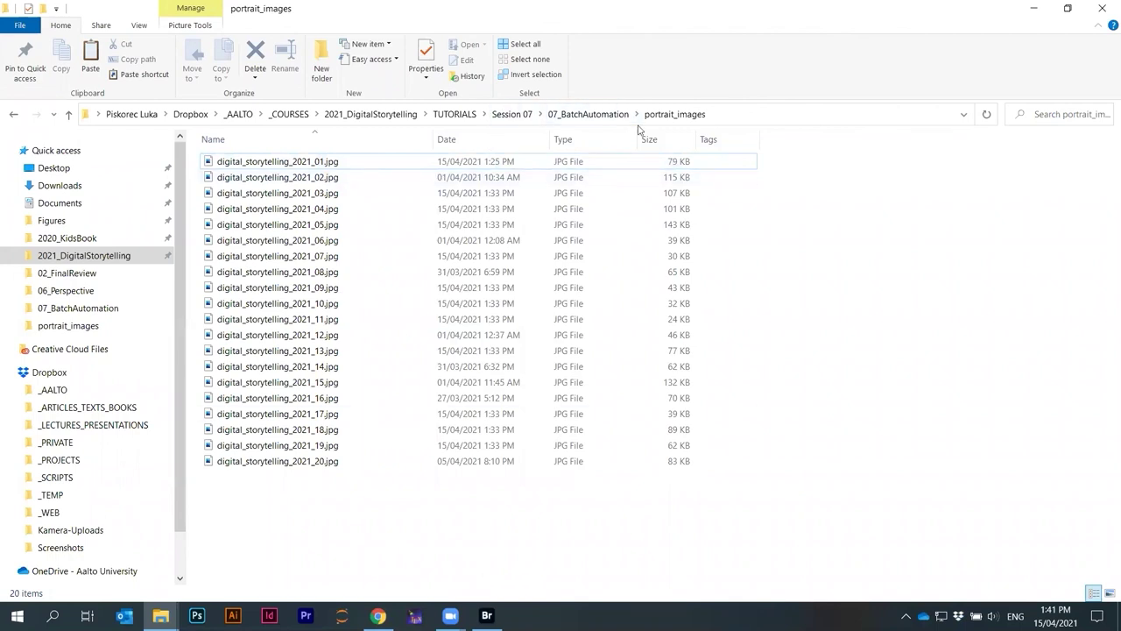
# Return File Explorer to 07_BatchAutomation and close Adobe Bridge
pyautogui.click(592, 115)
pyautogui.click(534, 435)
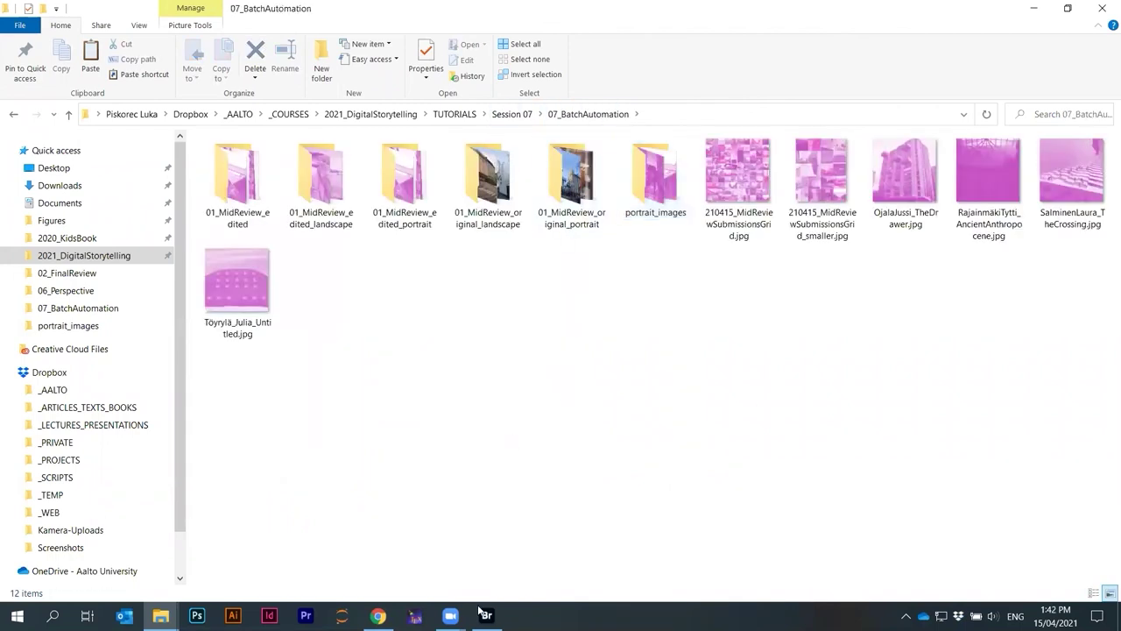
pyautogui.click(487, 616)
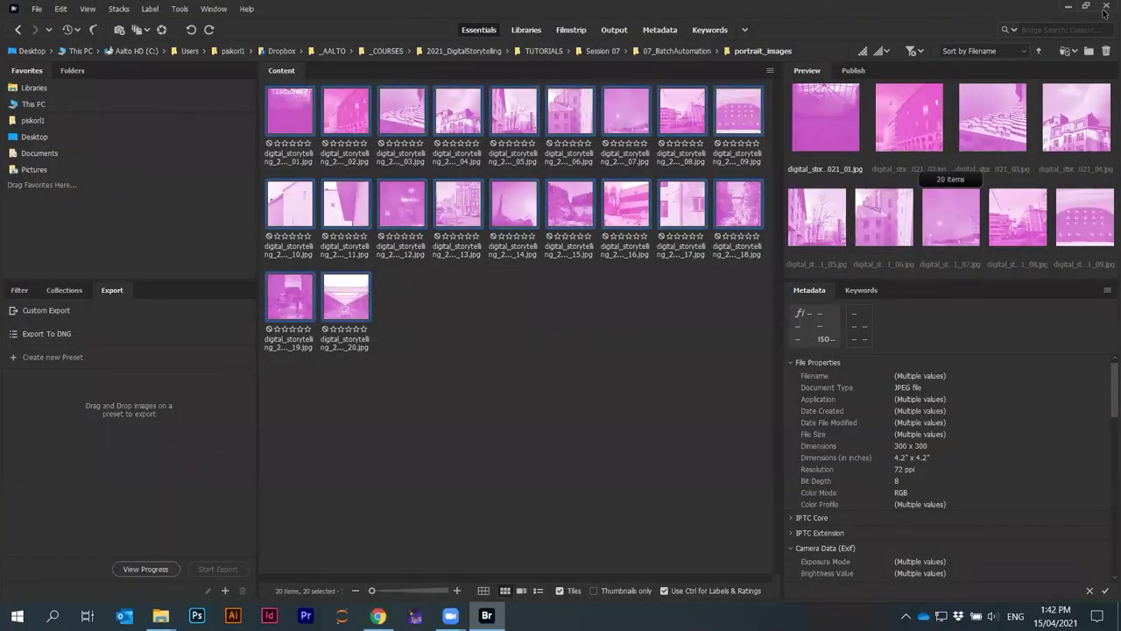
pyautogui.click(1104, 10)
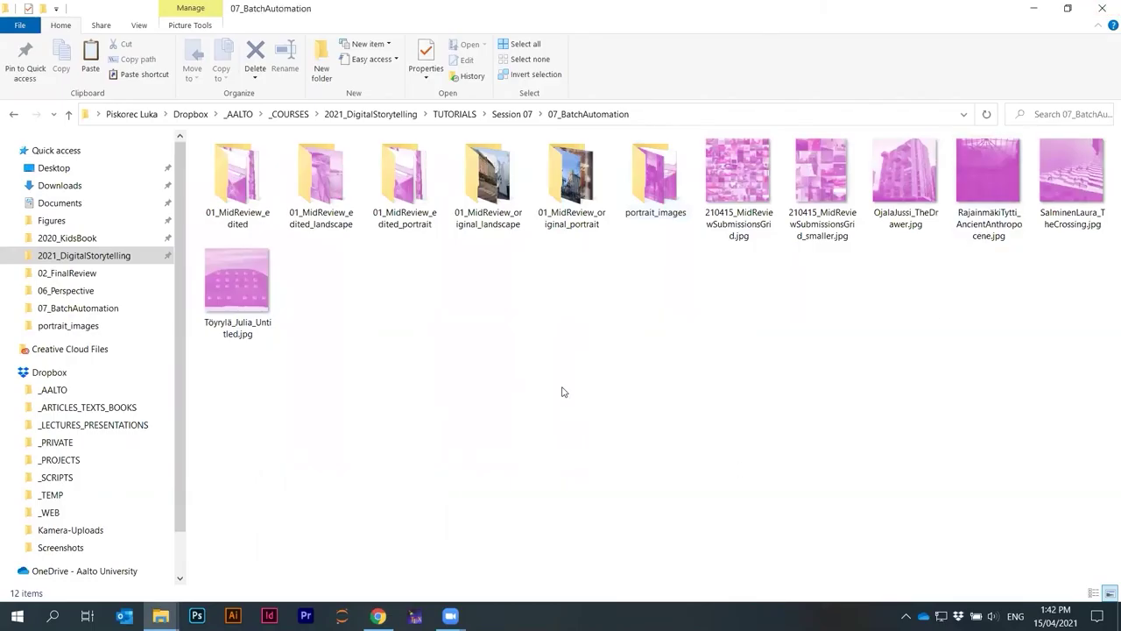